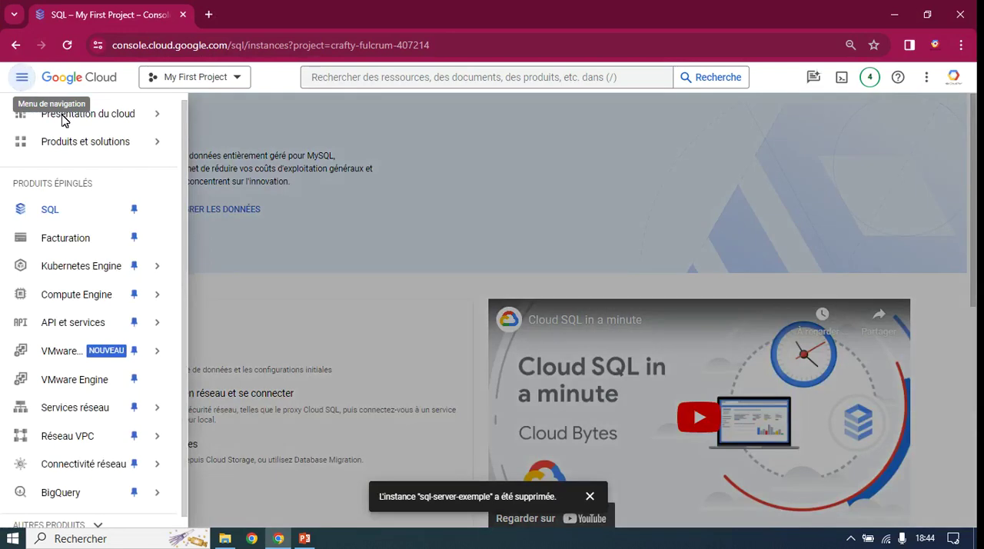
Step: Start creating a Cloud SQL instance in My First Project with SQL Server as the database engine
mouse_move(69, 122)
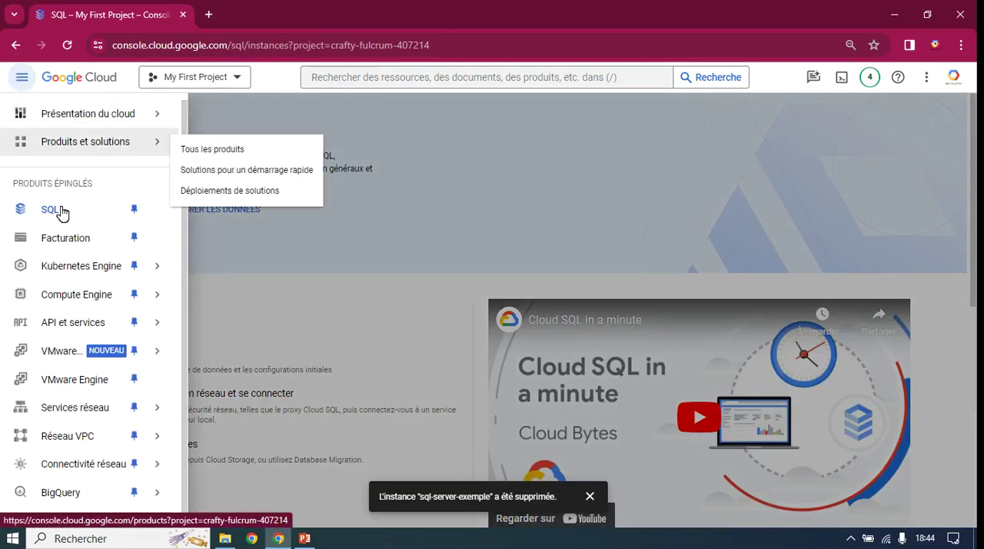
left_click(50, 210)
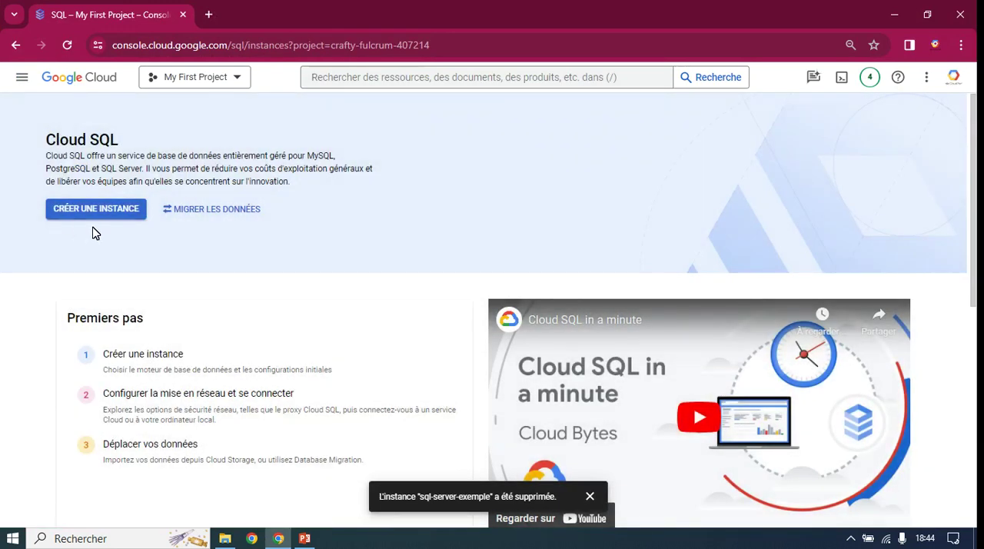
left_click(590, 495)
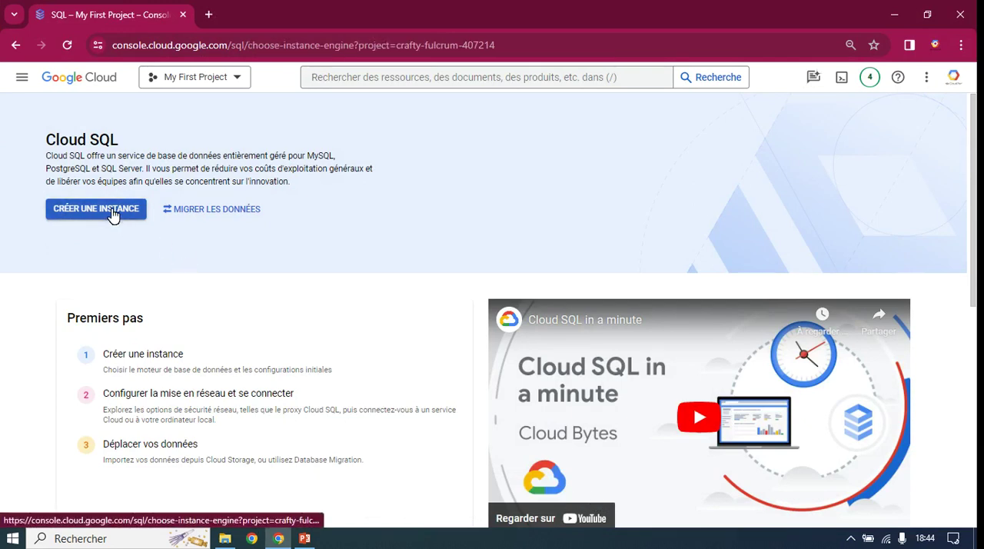
left_click(115, 213)
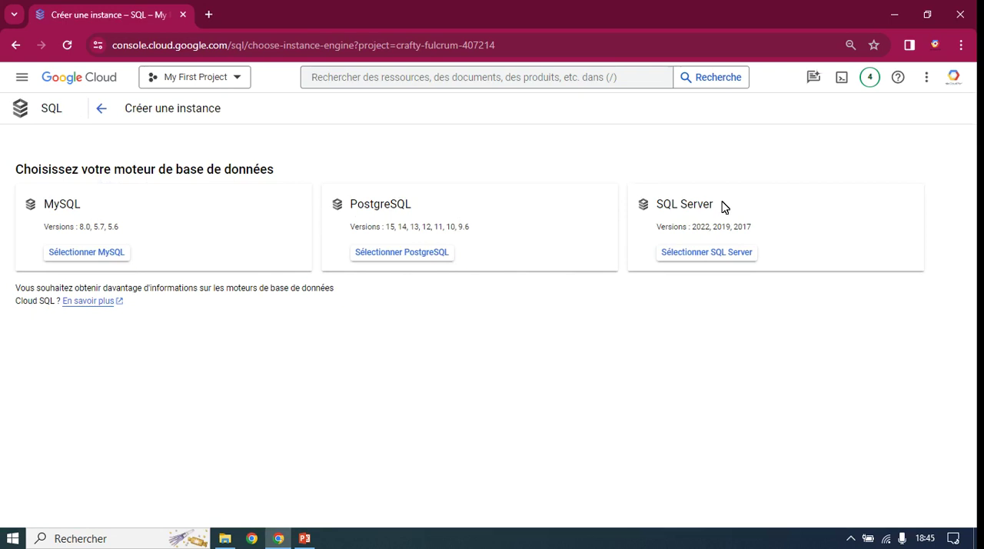
left_click_drag(721, 206, 665, 206)
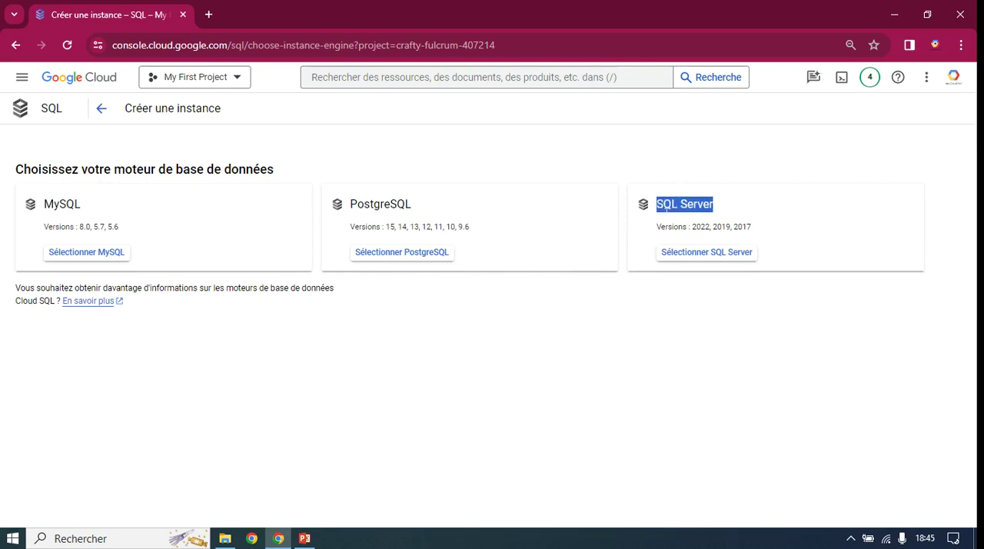
left_click(699, 252)
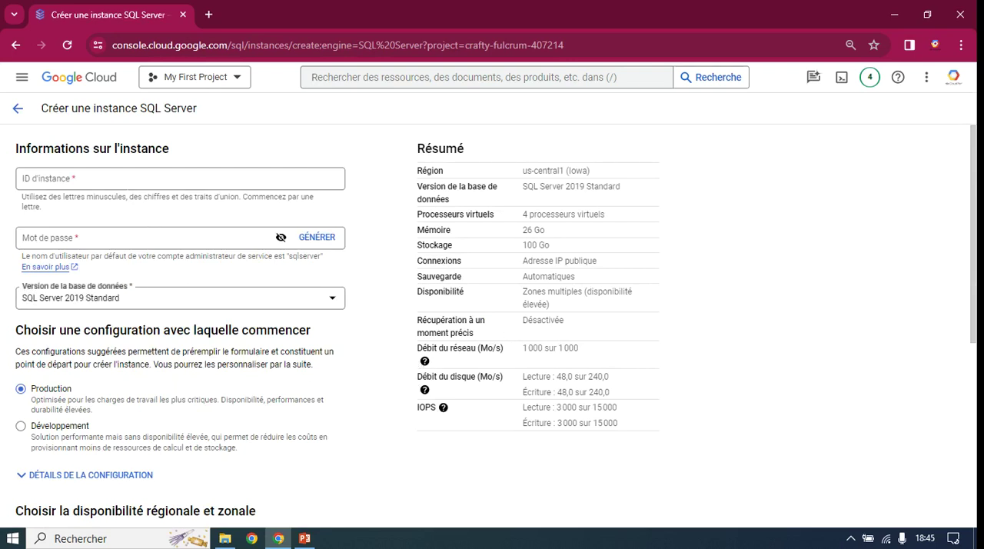
Step: Set the instance ID to sql-server-demo
left_click(128, 184)
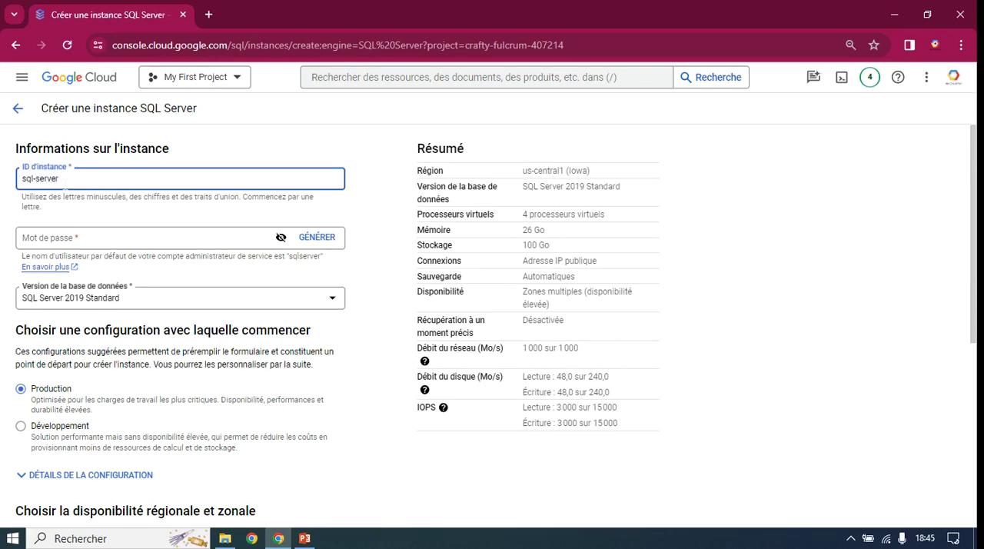
type("o")
left_click(98, 238)
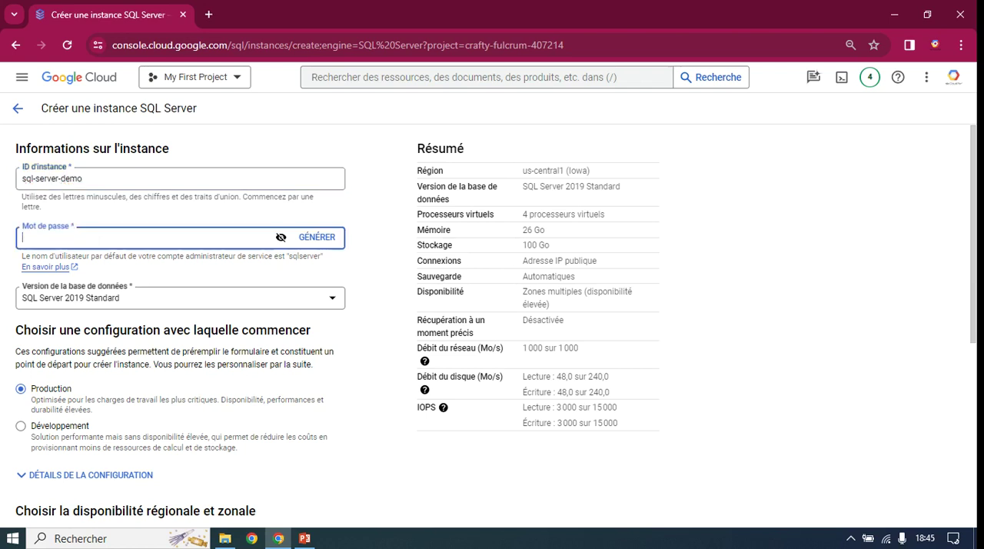
Step: Try a generated administrator password and clear it from the field
left_click(326, 239)
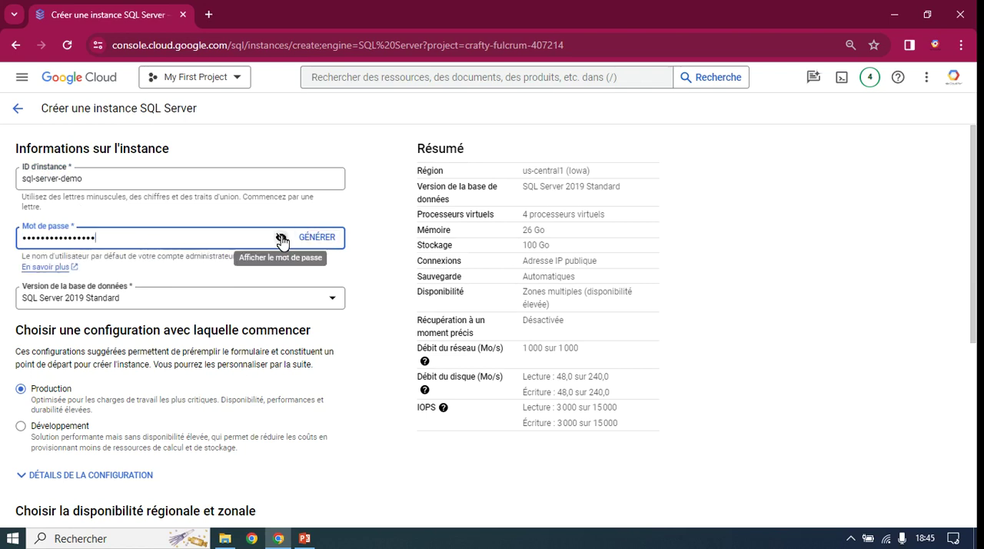
left_click(281, 238)
left_click_drag(85, 237, 4, 240)
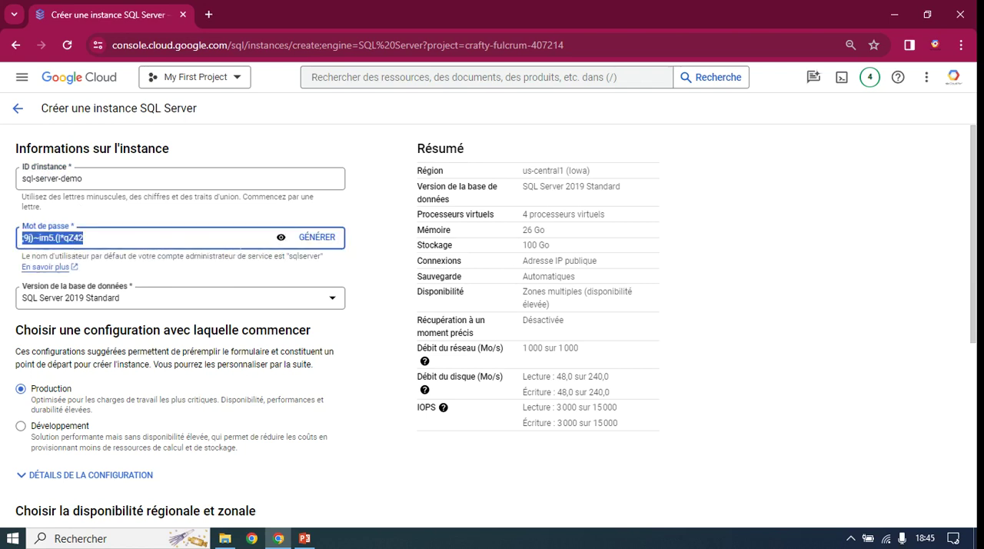
left_click(282, 238)
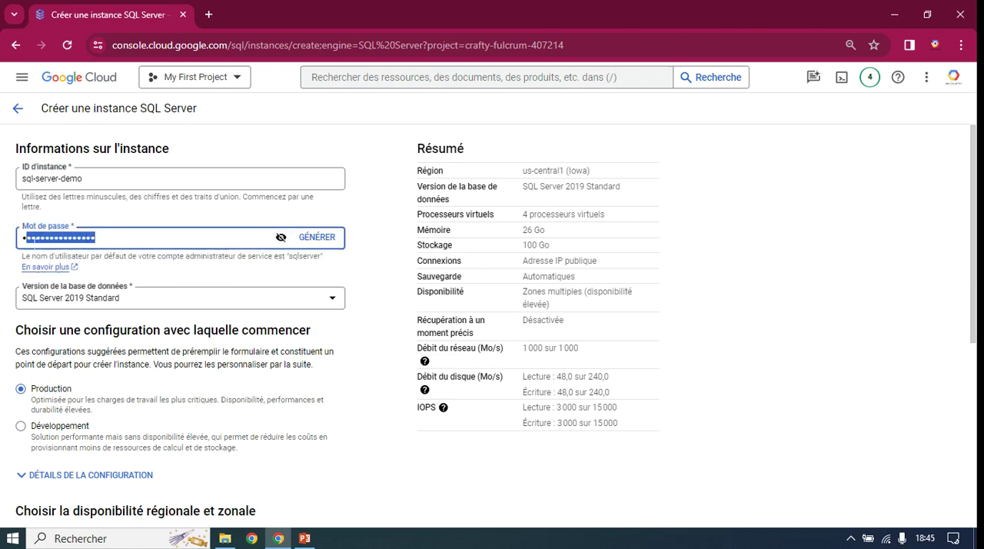
key("BackSpace")
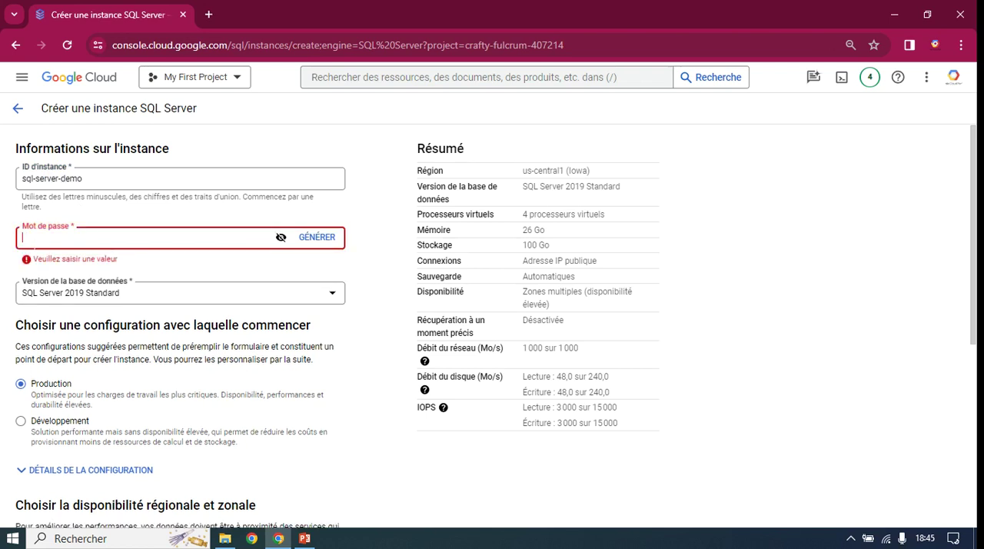
Step: Enter a custom administrator password for the instance
type("•••")
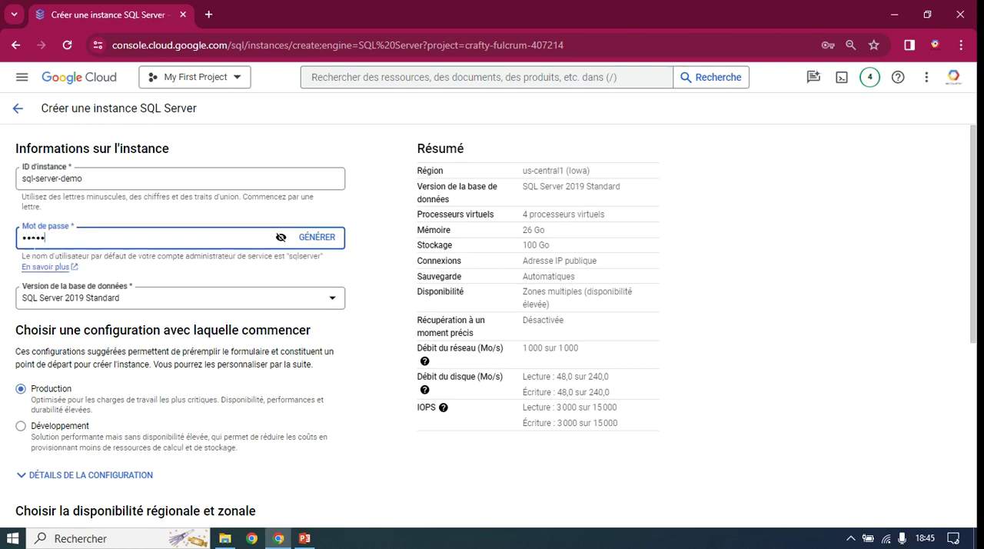
type("•••")
Step: Review the available database versions and choose SQL Server 2022 Express
left_click(327, 299)
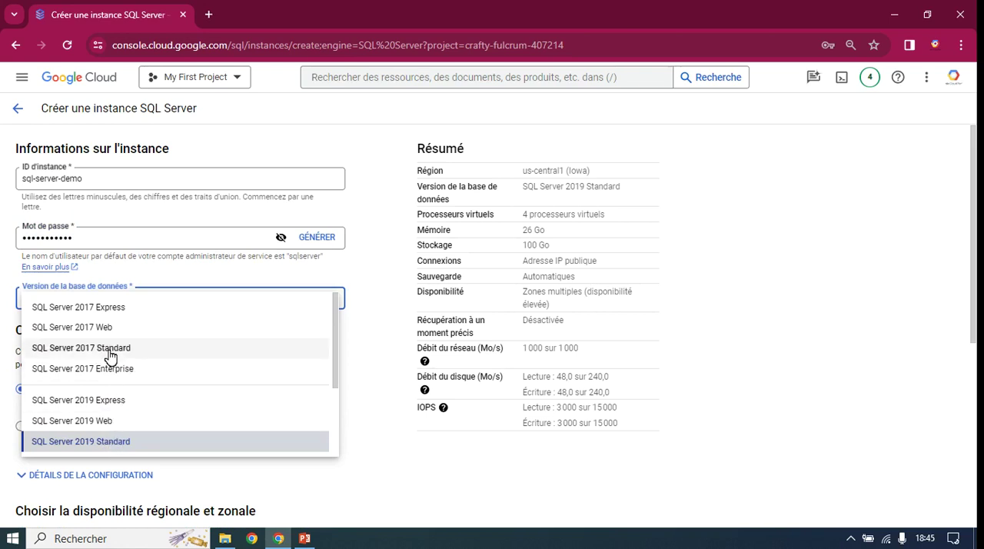
scroll(110, 358, "down", 3)
scroll(107, 359, "up", 3)
scroll(111, 372, "down", 3)
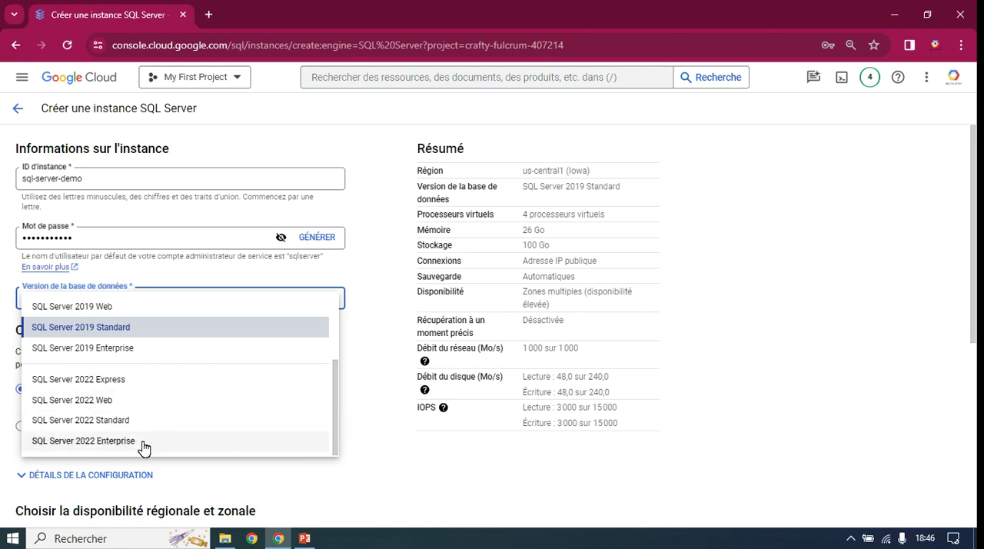
left_click(119, 381)
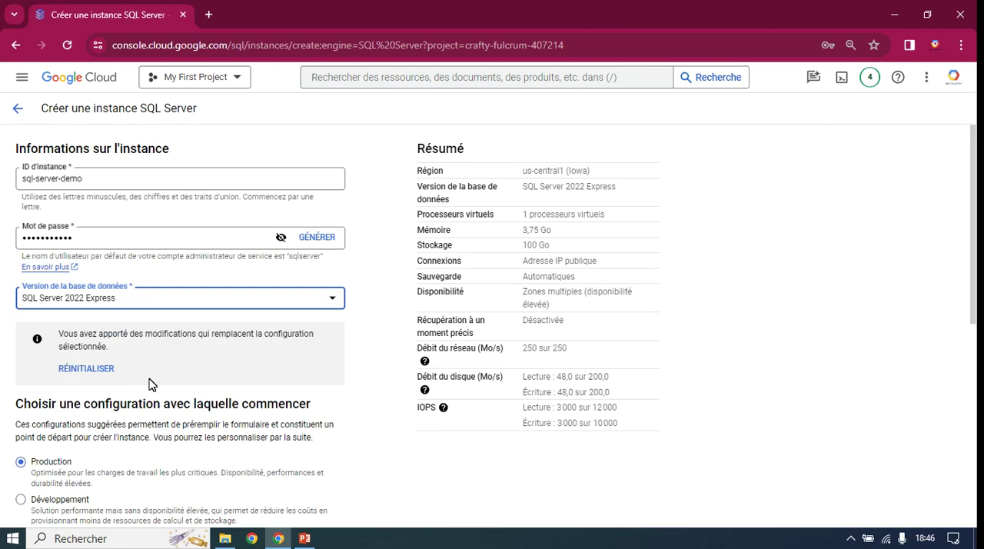
Step: Apply the Développement preset as the starting configuration for the instance
scroll(171, 386, "down", 2)
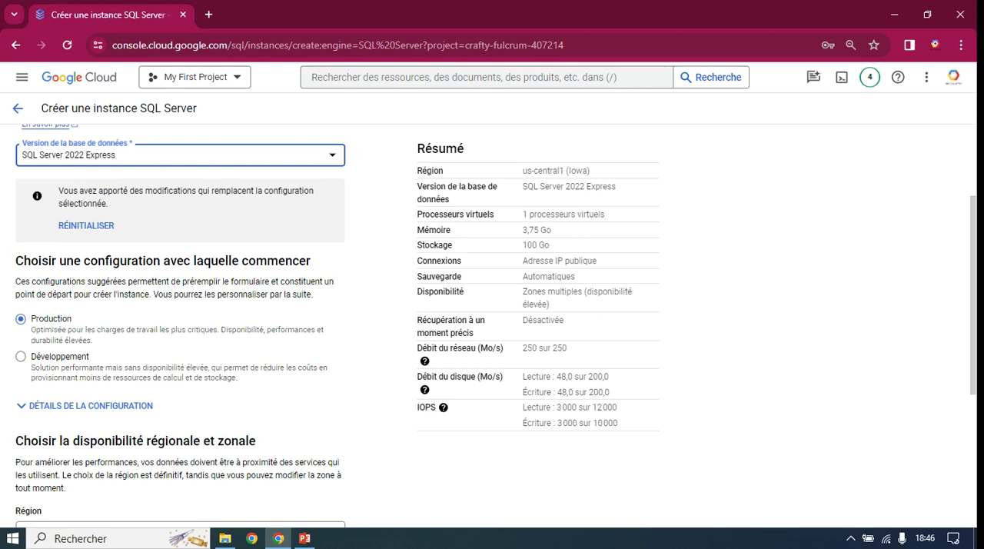
scroll(46, 323, "up", 2)
scroll(60, 308, "down", 2)
scroll(60, 308, "down", 1)
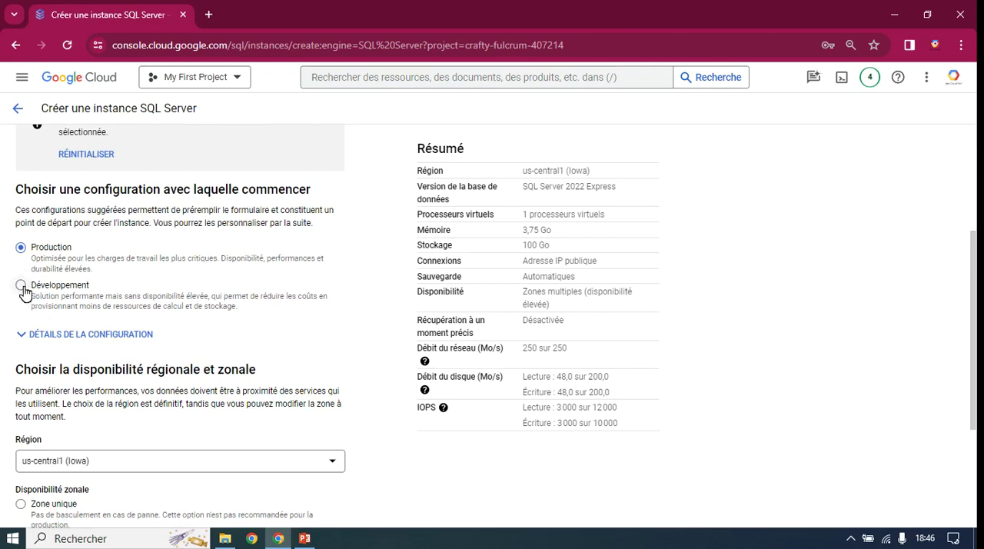
left_click(22, 286)
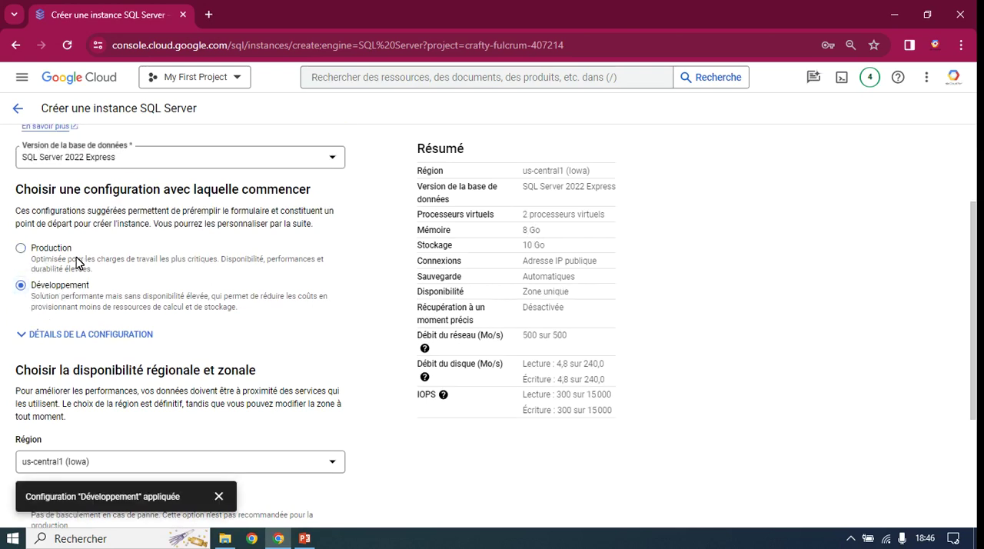
Step: Compare the availability, vCPU, memory and storage of the Production and Développement presets in the configuration details
scroll(69, 369, "down", 2)
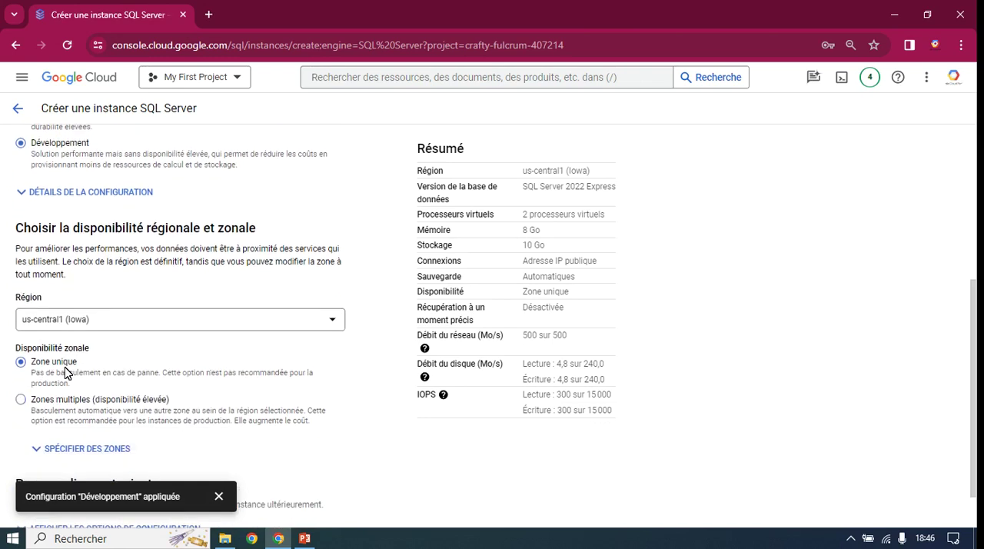
scroll(69, 294, "down", 1)
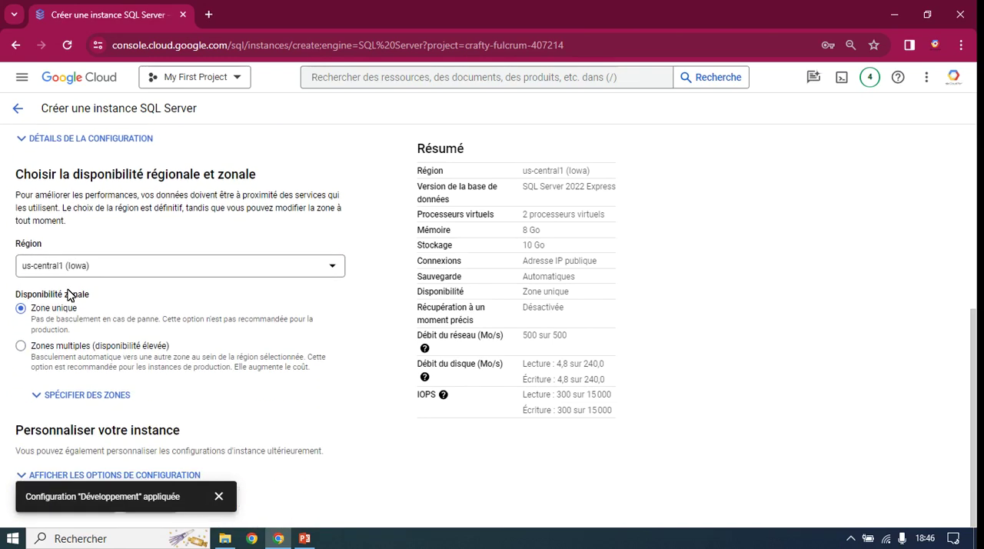
scroll(68, 293, "up", 1)
left_click(55, 211)
scroll(92, 257, "down", 2)
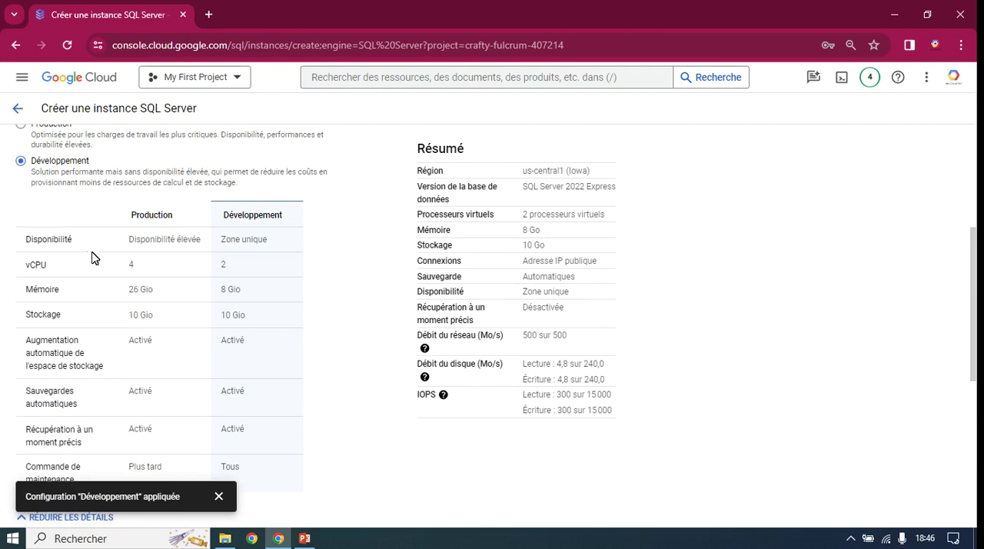
scroll(69, 226, "up", 1)
scroll(70, 226, "up", 2)
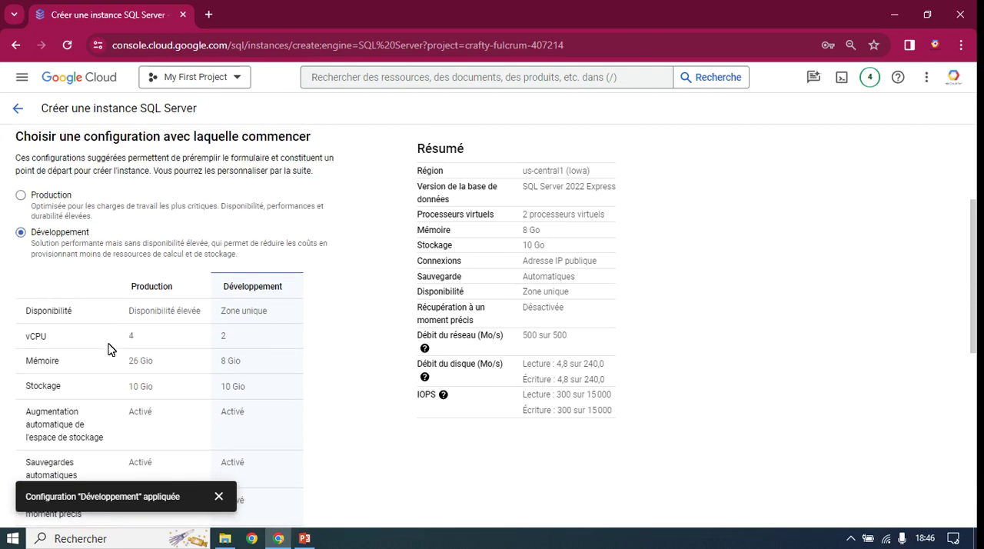
scroll(108, 350, "down", 1)
scroll(108, 350, "up", 1)
scroll(110, 348, "down", 2)
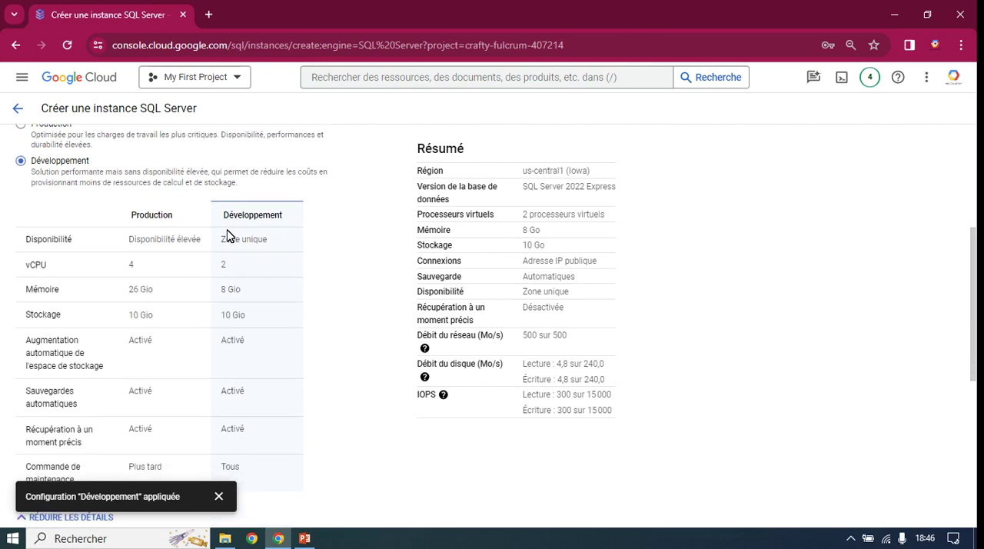
double_click(223, 265)
scroll(18, 241, "up", 1)
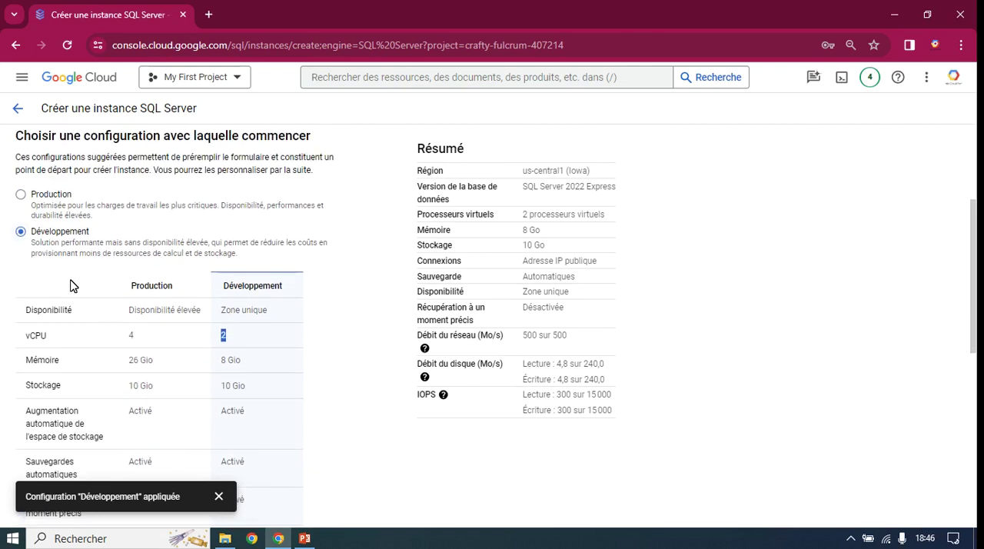
scroll(70, 282, "down", 2)
scroll(79, 282, "down", 3)
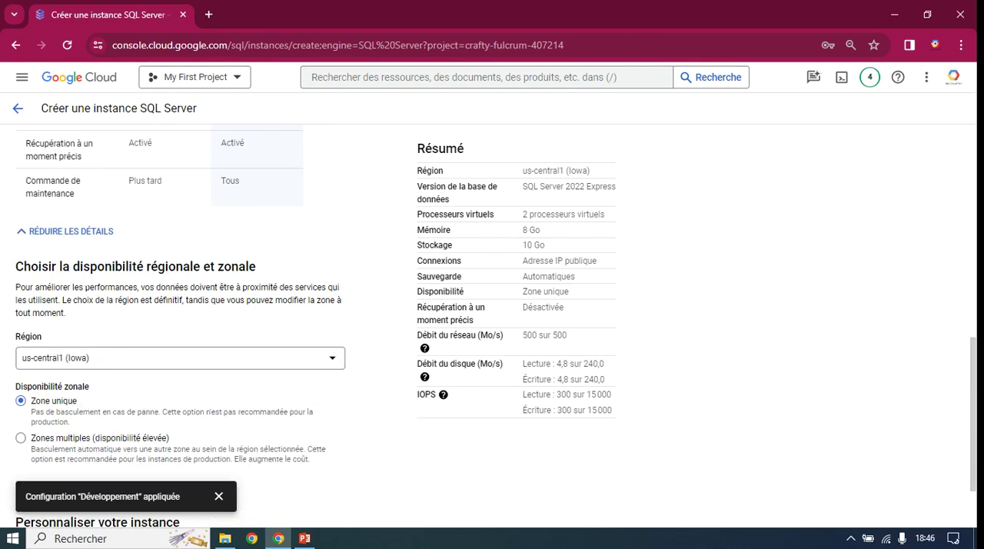
left_click(35, 235)
scroll(100, 253, "up", 1)
scroll(81, 262, "down", 1)
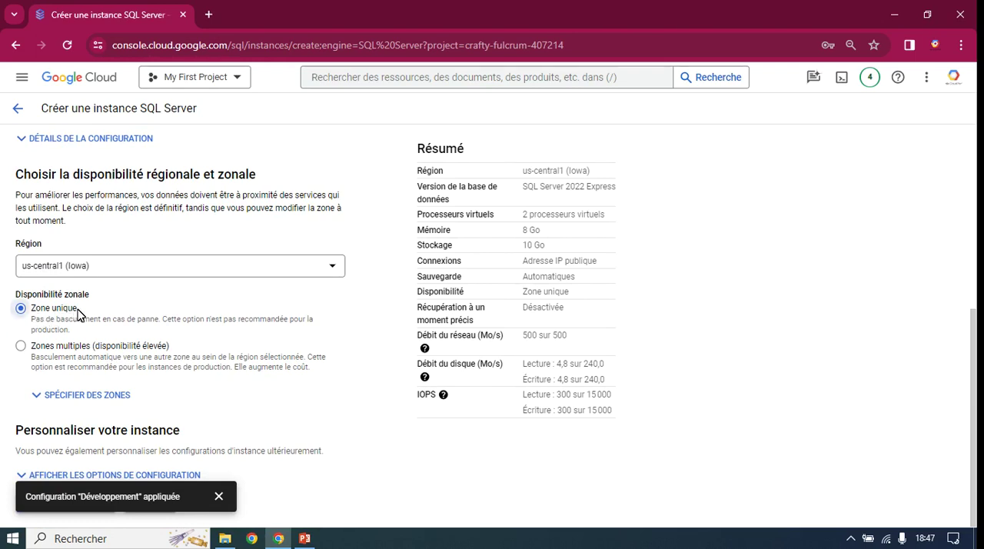
Step: Try Zones multiples for the zonal availability and switch back to Zone unique
left_click_drag(79, 310, 32, 310)
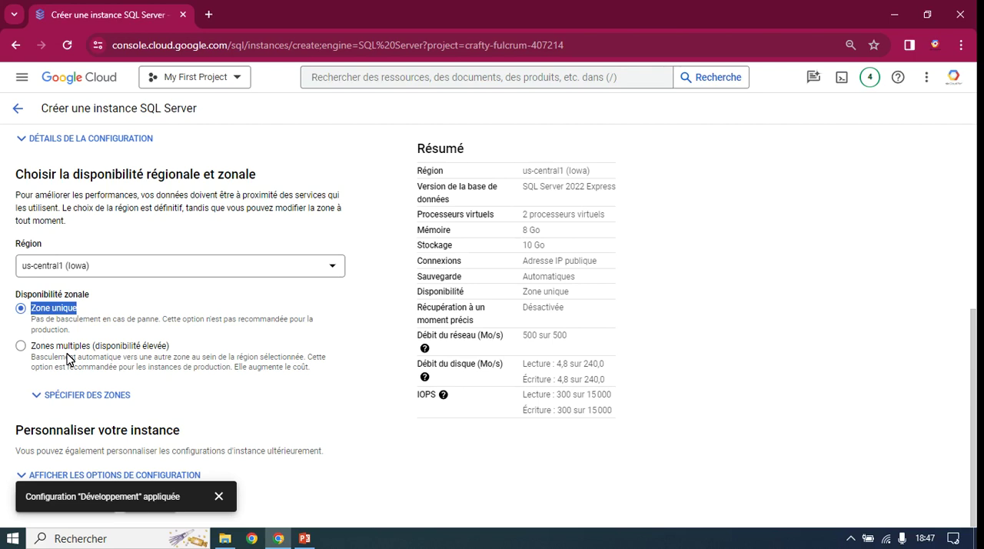
left_click(22, 347)
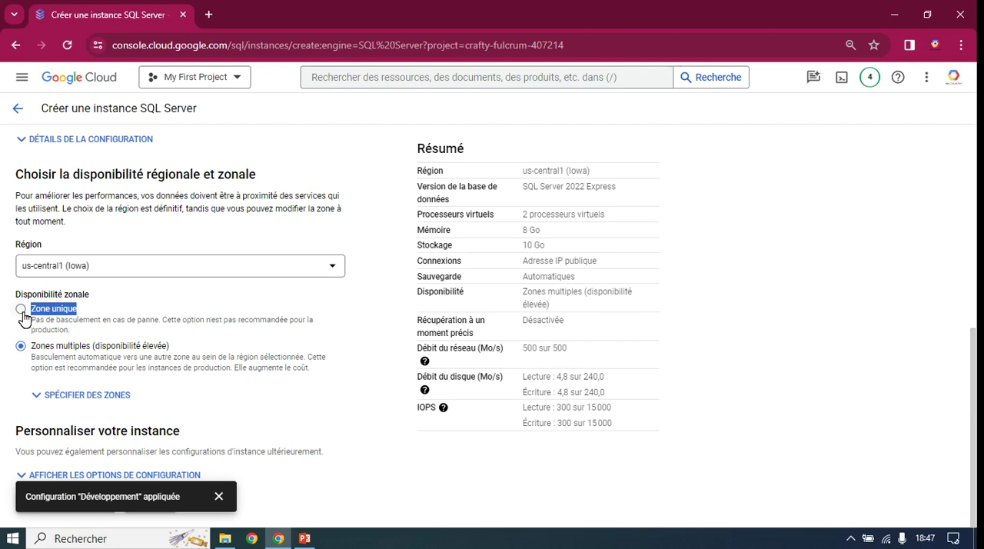
left_click(22, 309)
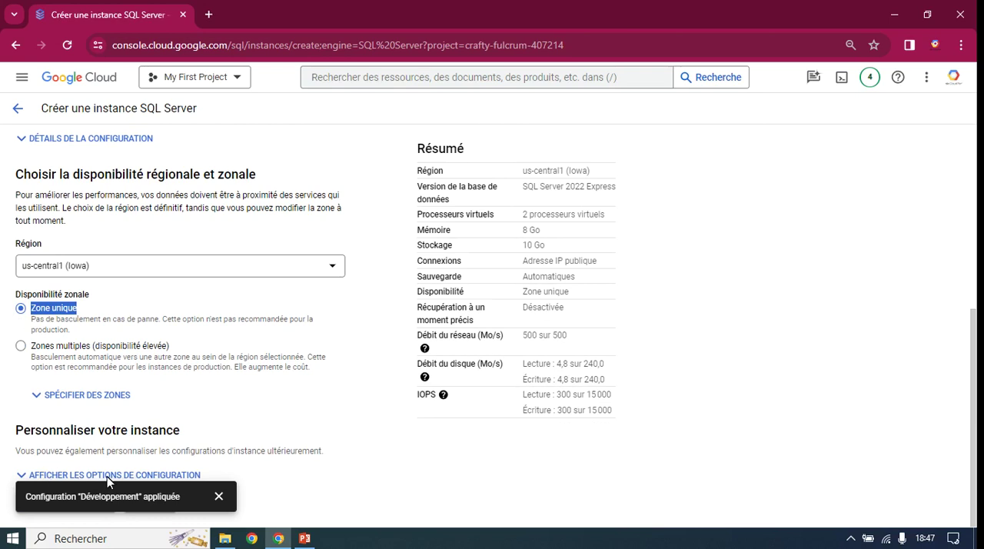
Step: Reveal the instance's customization options and examine the available machine configurations
left_click(218, 496)
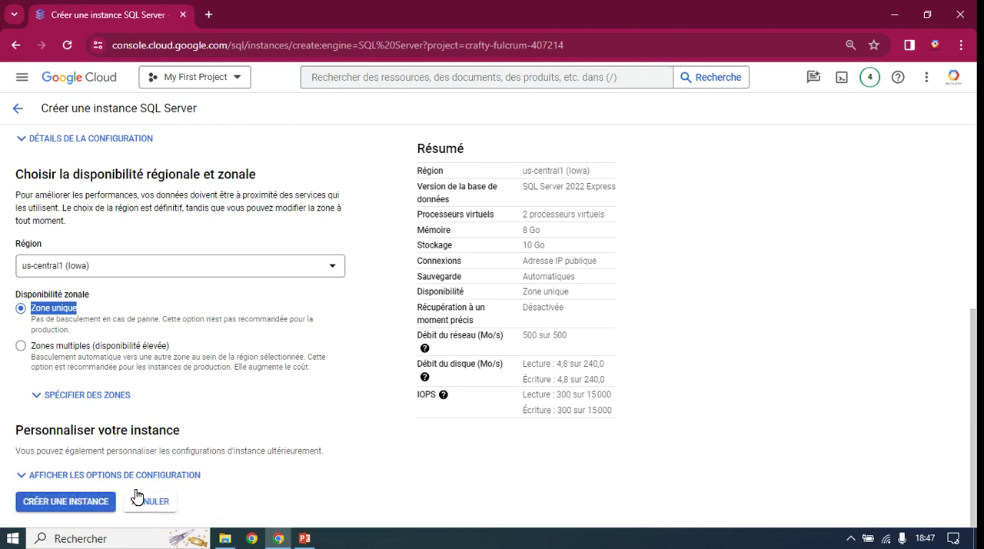
left_click(33, 480)
scroll(110, 471, "down", 3)
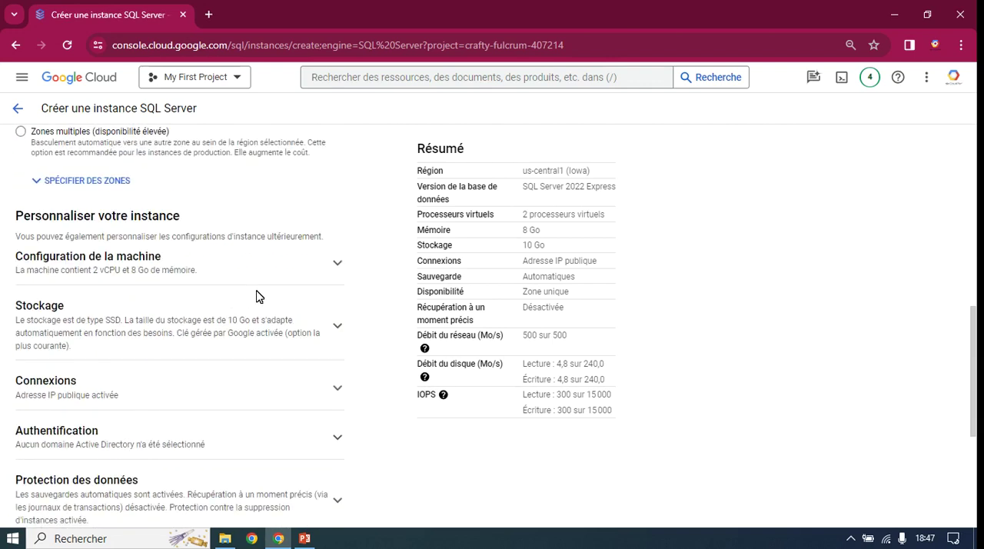
left_click(338, 263)
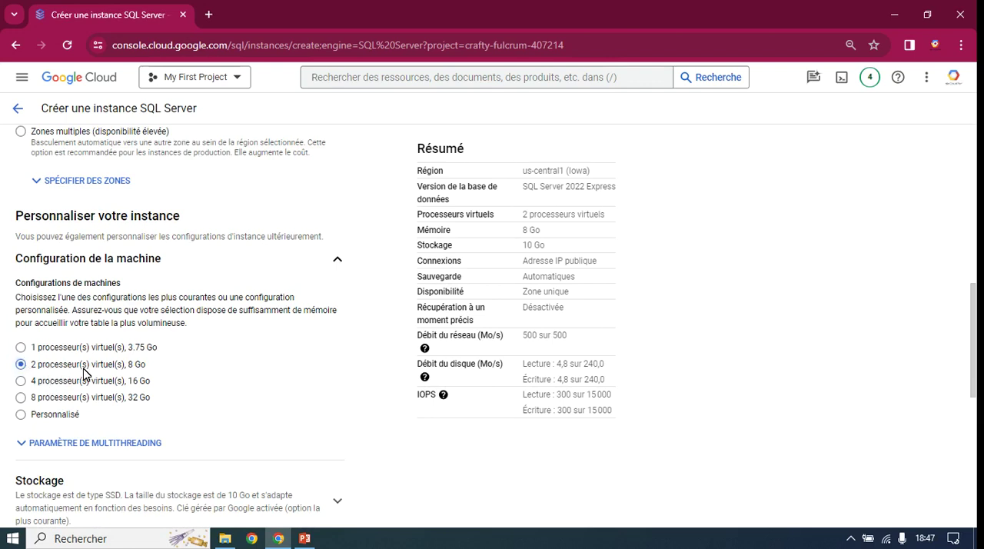
left_click(339, 264)
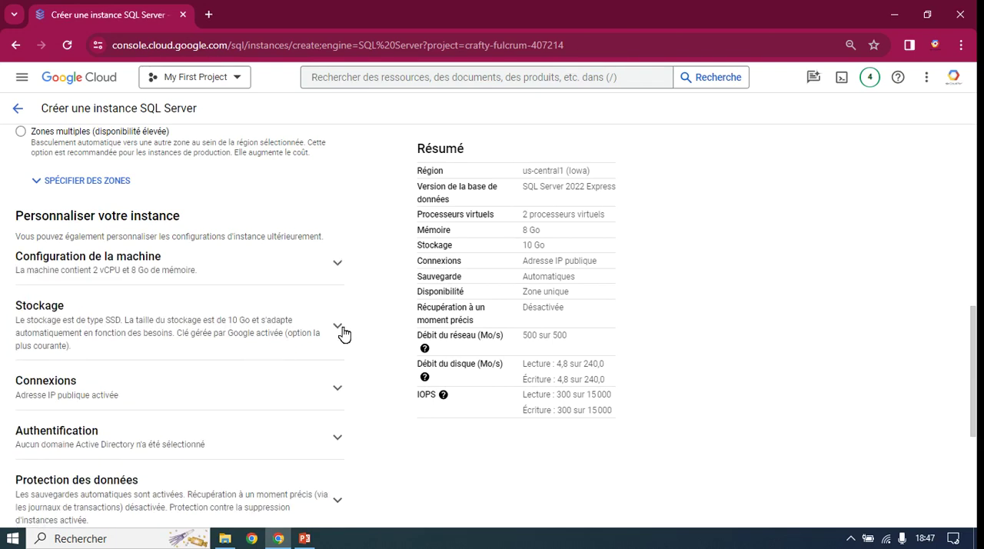
Step: Examine the storage type, capacity choices and automatic storage increase option in the instance's storage settings
left_click(339, 329)
scroll(336, 335, "down", 1)
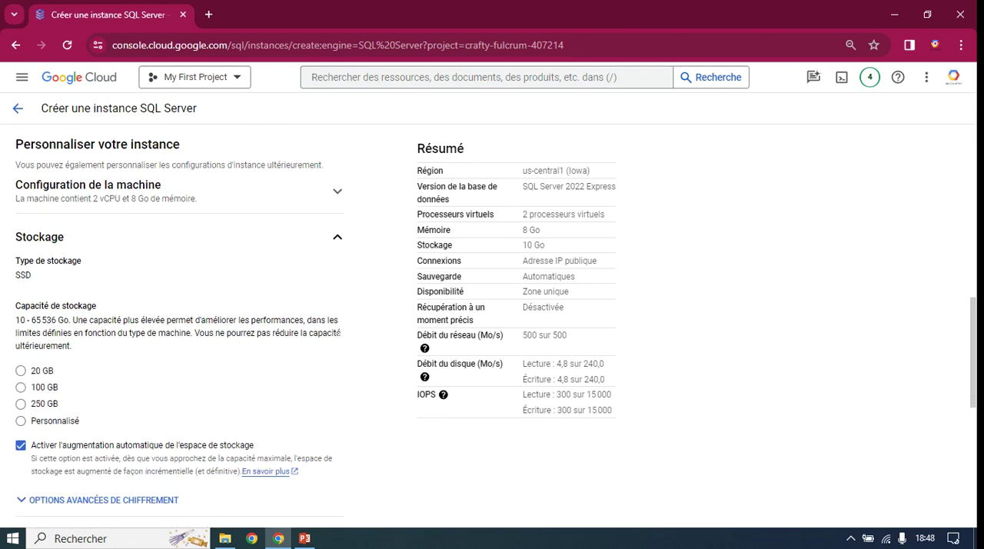
scroll(356, 351, "down", 1)
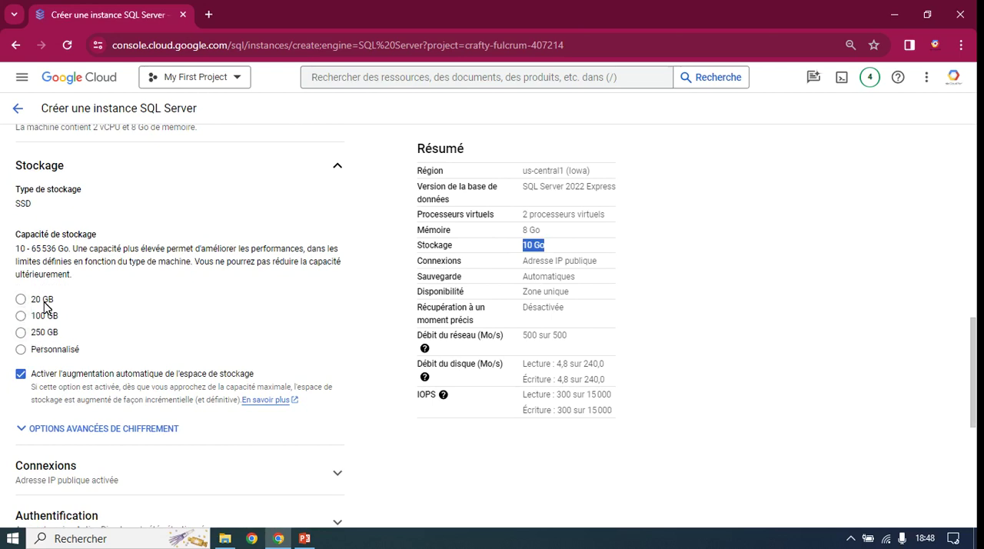
scroll(74, 292, "up", 2)
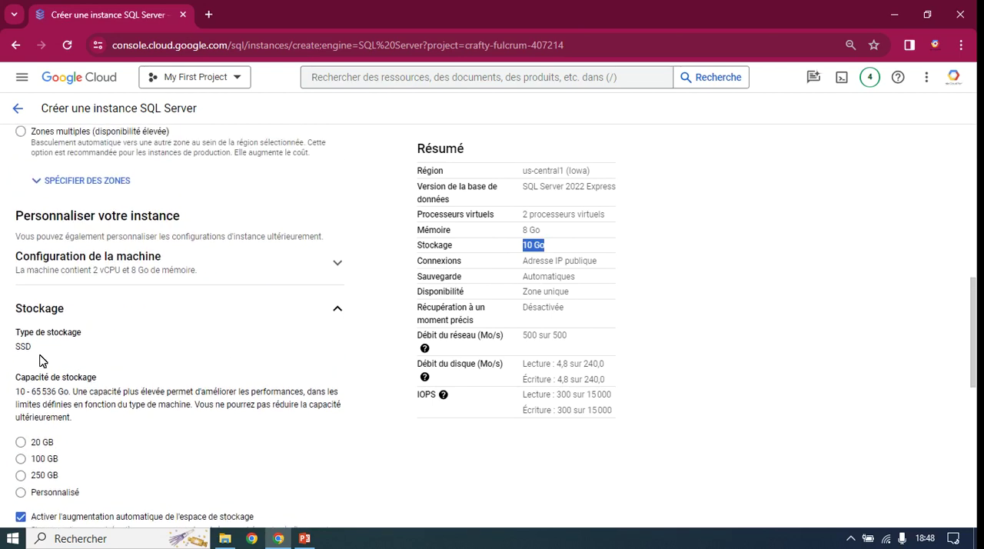
left_click(339, 312)
Step: Examine the connection settings' IP assignment and authorized network options, leaving Adresse IP publique enabled
scroll(167, 420, "down", 1)
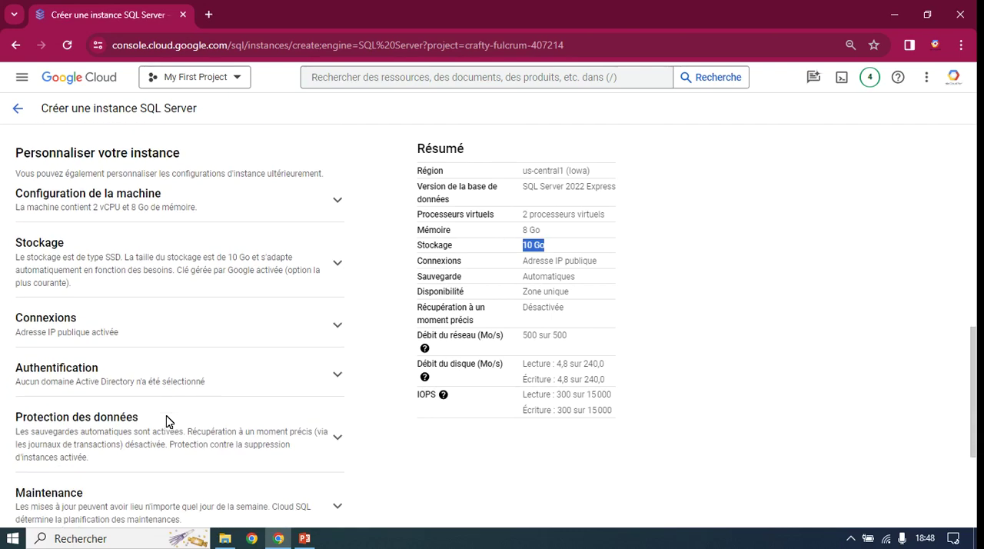
left_click(339, 325)
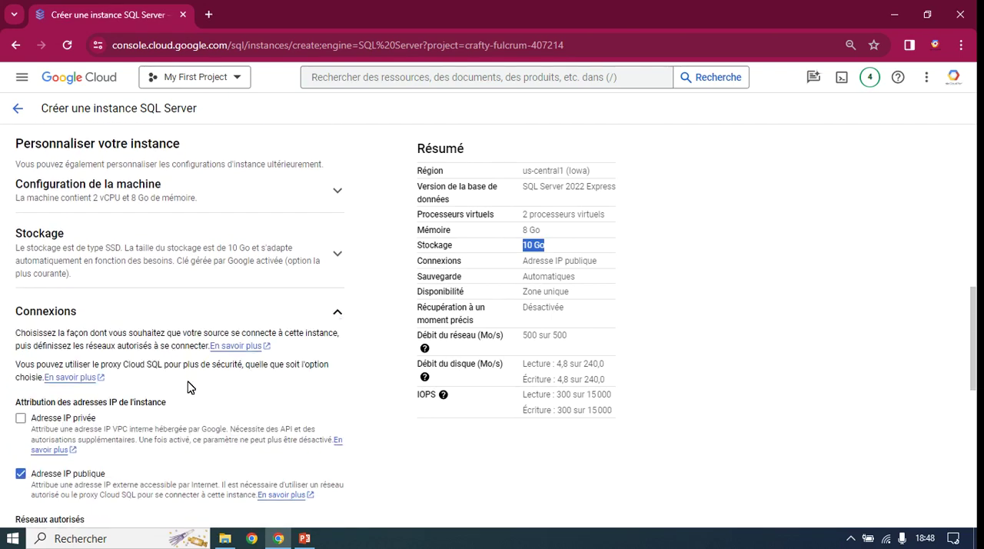
scroll(138, 346, "down", 2)
left_click_drag(116, 333, 40, 343)
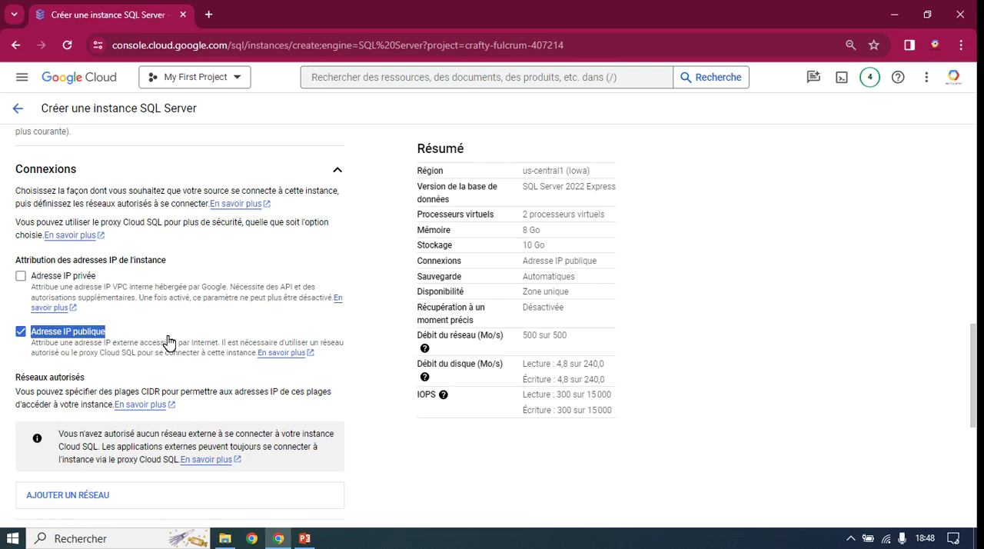
left_click(152, 350)
scroll(175, 355, "down", 2)
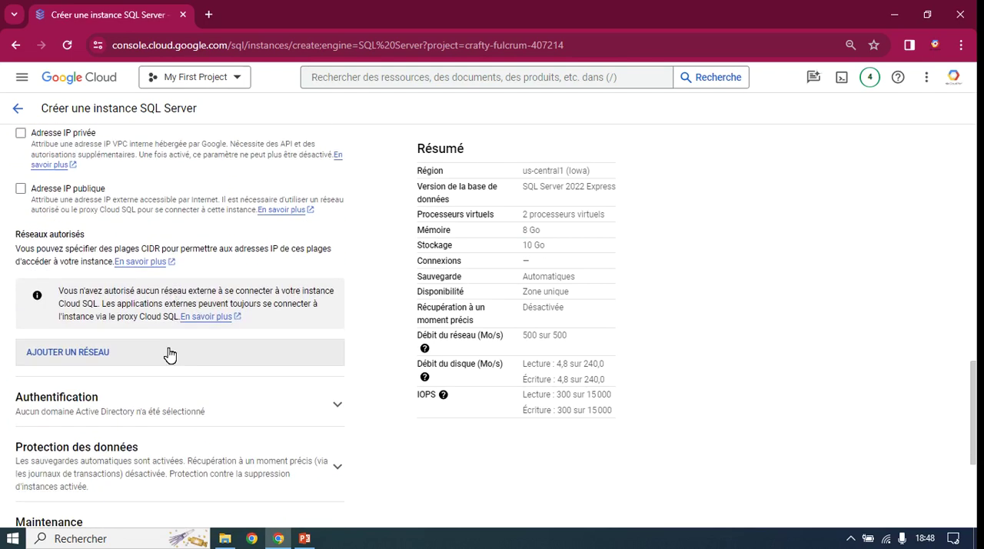
left_click(21, 189)
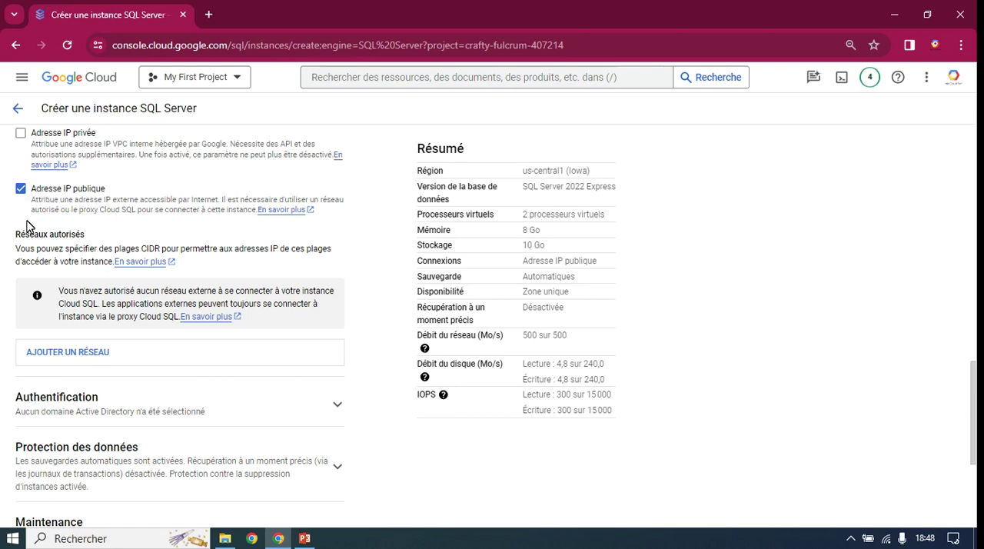
Step: Check the optional Active Directory domain setting in the instance's authentication settings
scroll(62, 285, "down", 1)
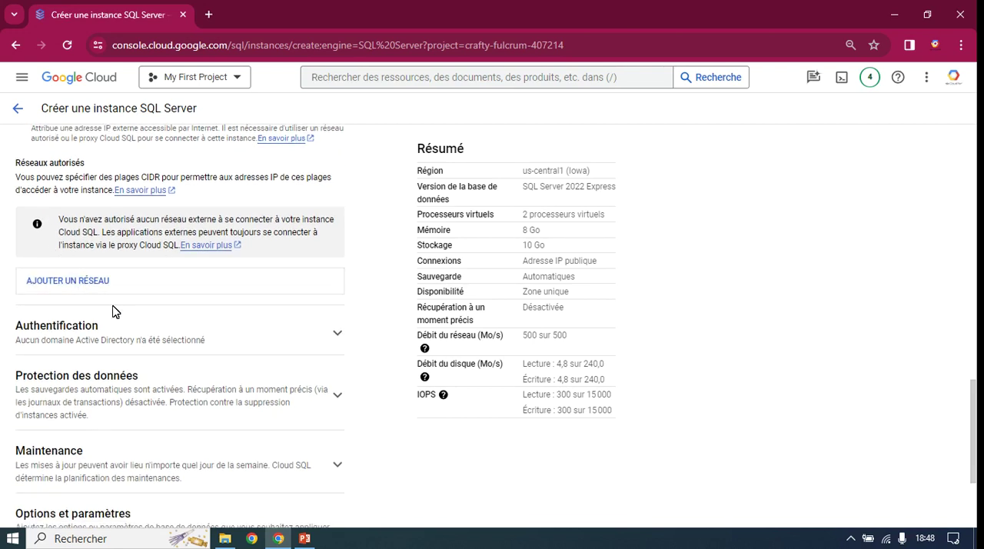
left_click(339, 338)
scroll(231, 339, "down", 2)
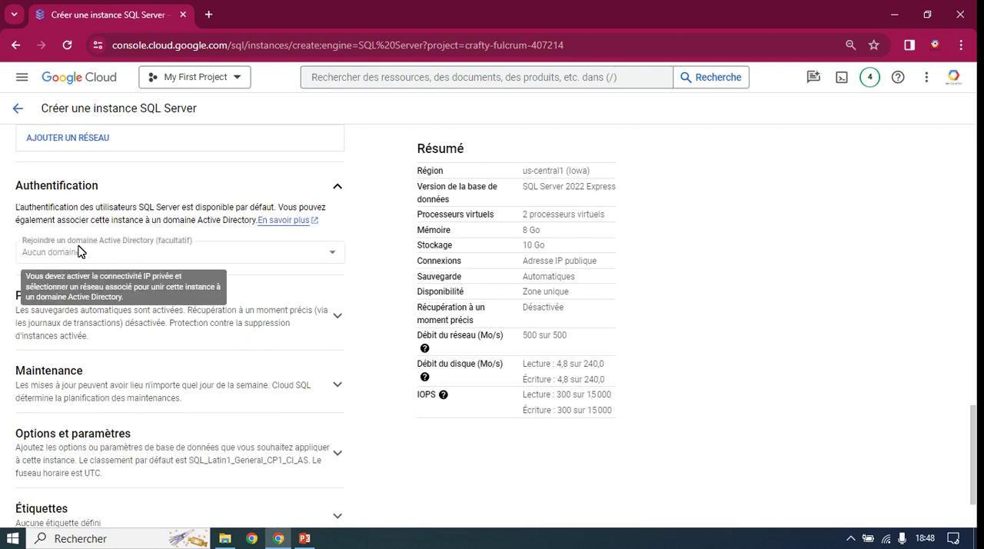
left_click(341, 192)
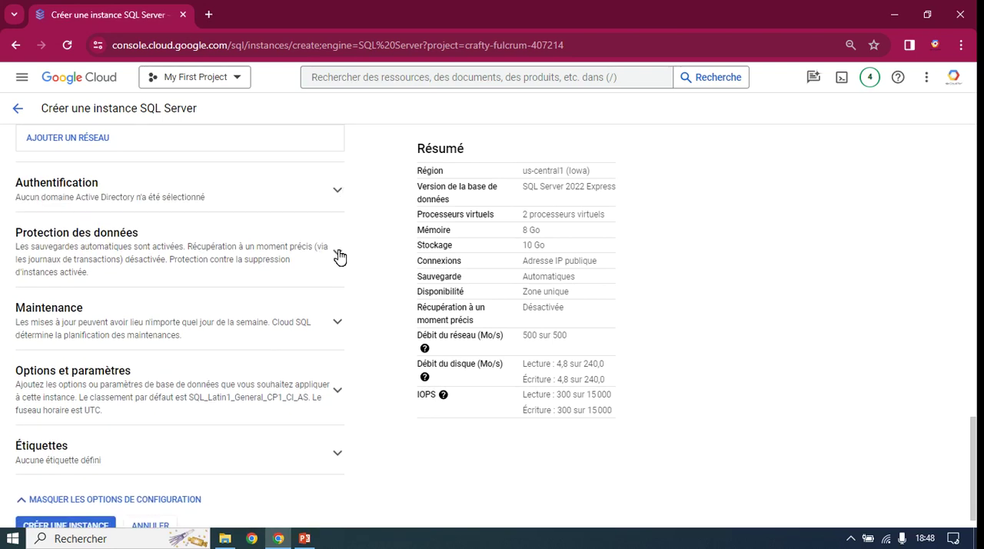
Step: Review the data protection settings and disable deletion protection for the instance
left_click(340, 254)
scroll(136, 420, "down", 2)
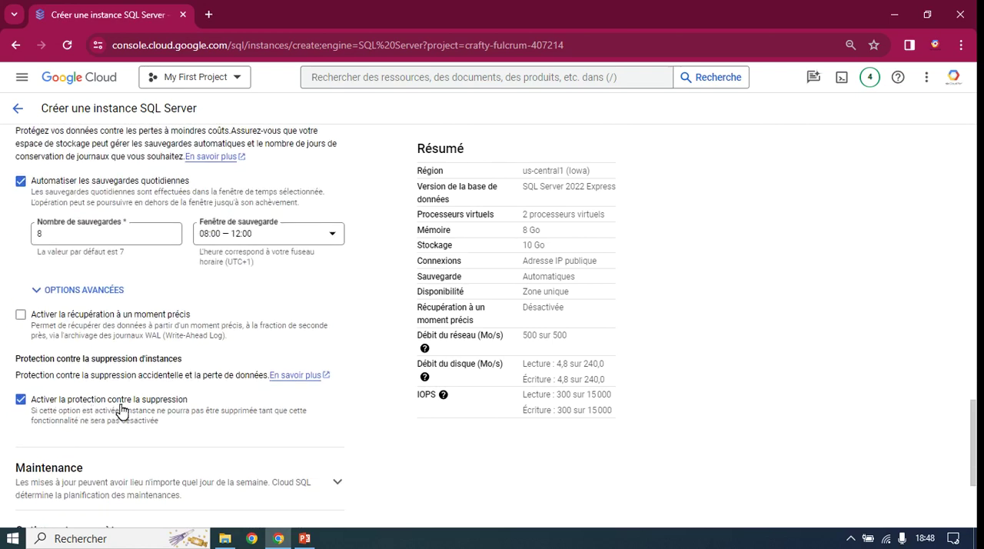
left_click_drag(196, 411, 34, 407)
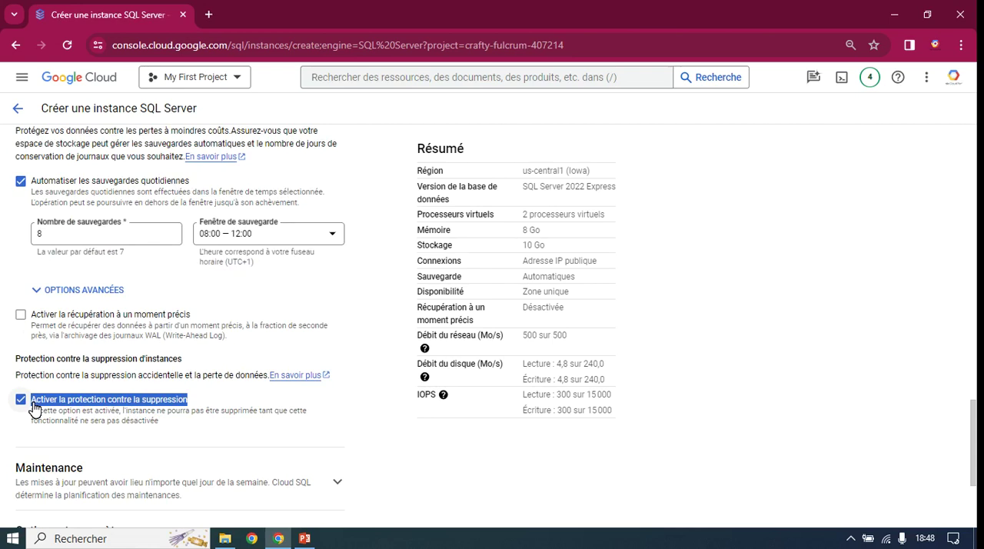
left_click_drag(33, 410, 74, 425)
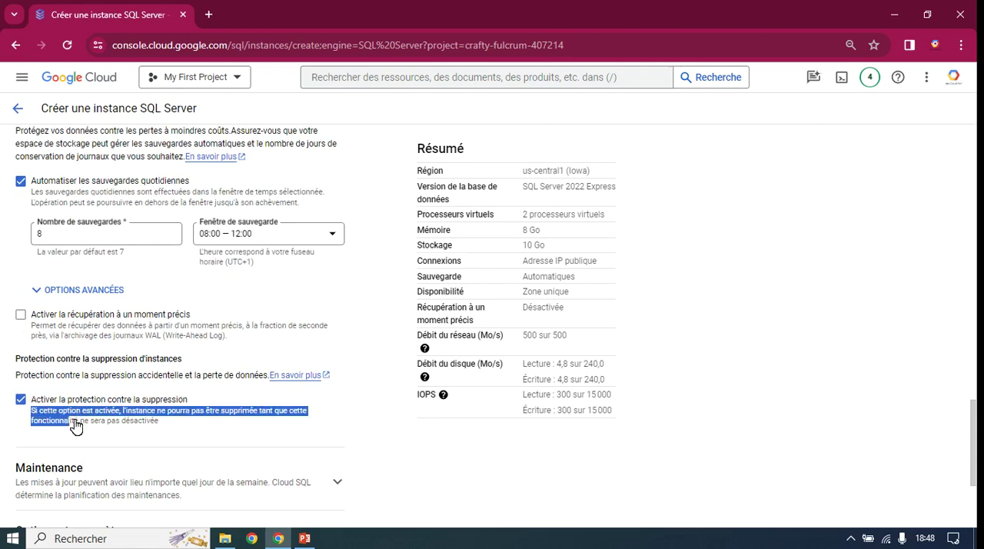
left_click(77, 425)
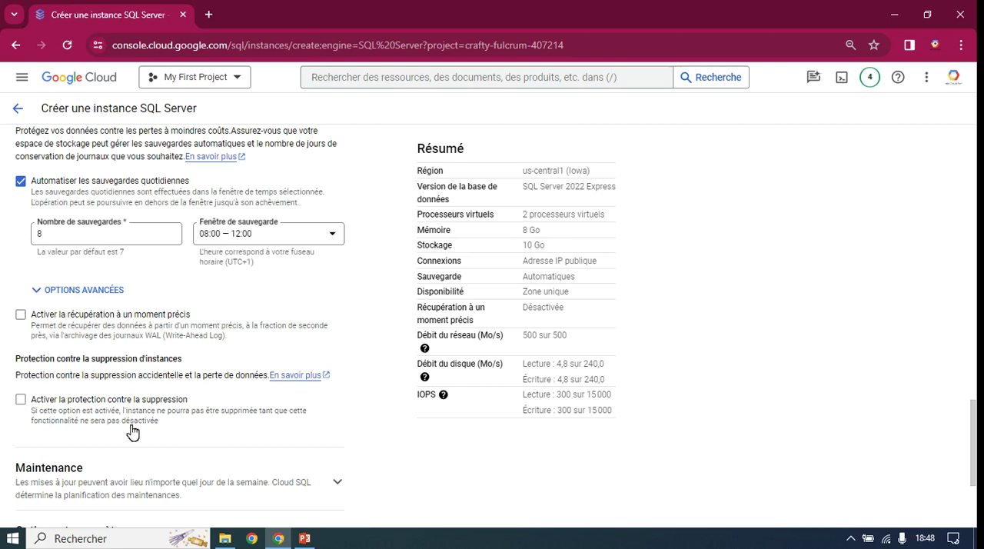
Step: Examine the maintenance window and update order choices, keeping Intervalle aléatoire and Tous selected
scroll(123, 433, "down", 2)
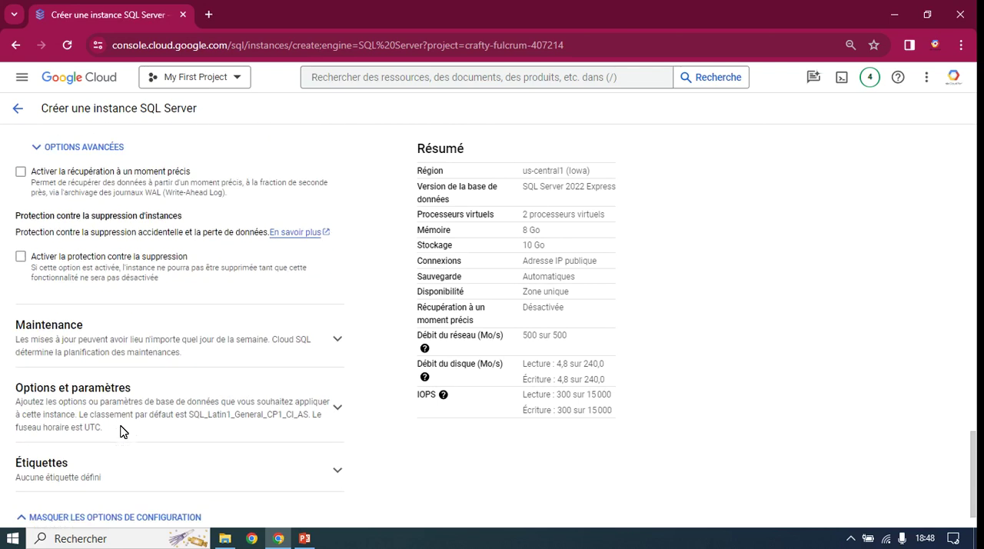
left_click(341, 340)
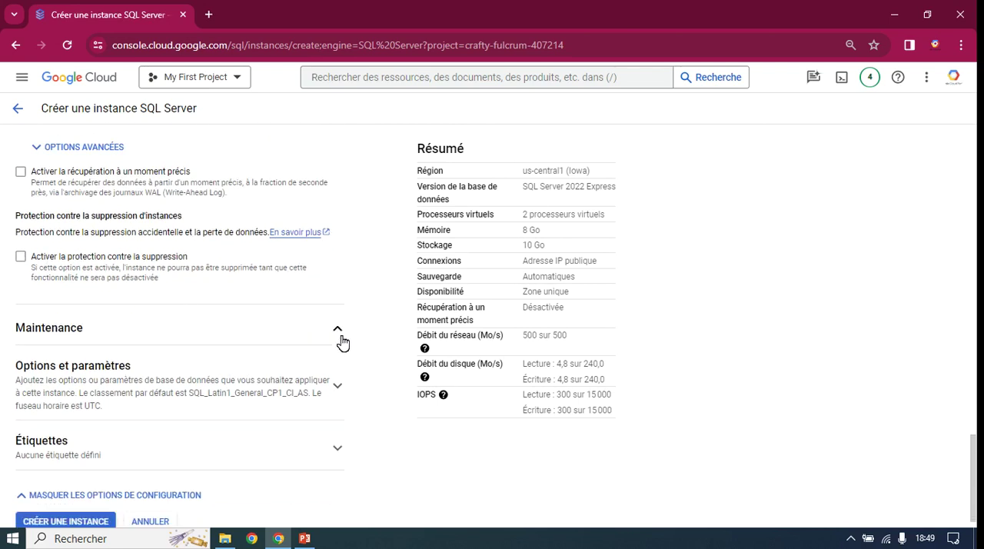
scroll(233, 371, "down", 2)
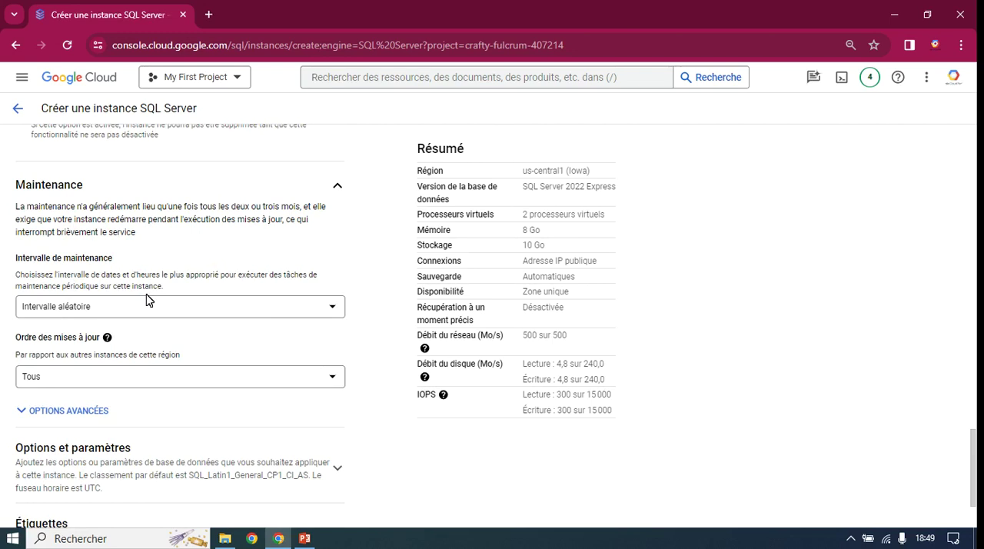
left_click(112, 312)
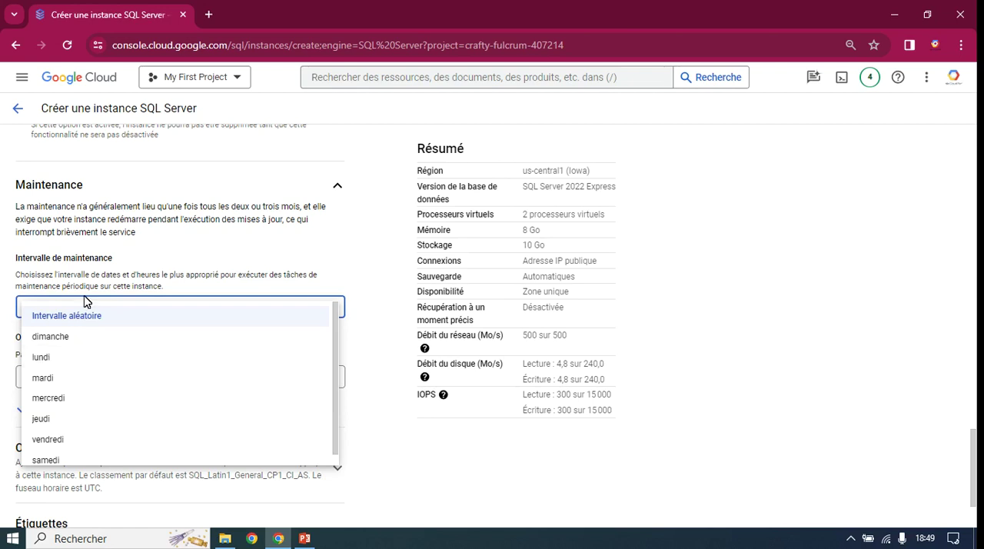
left_click(153, 266)
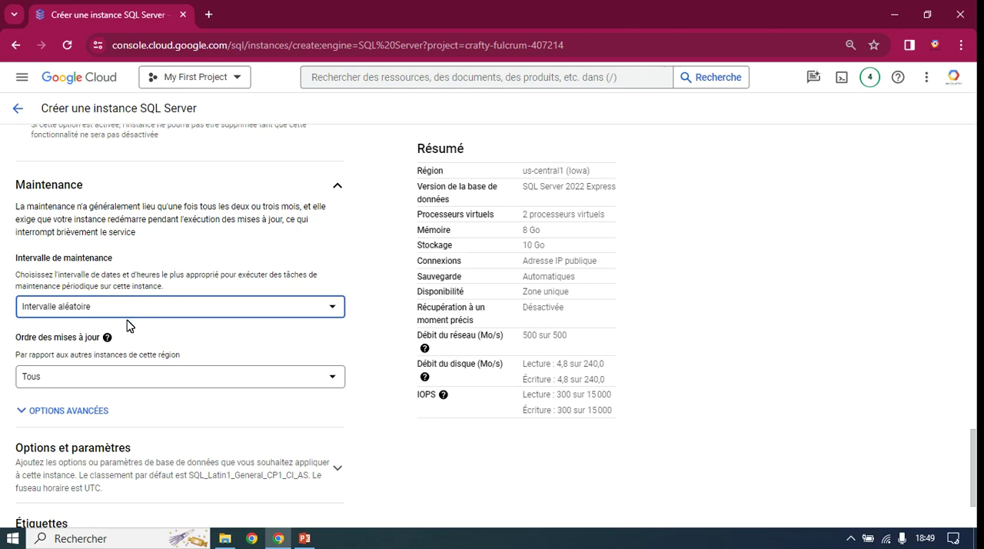
left_click(117, 382)
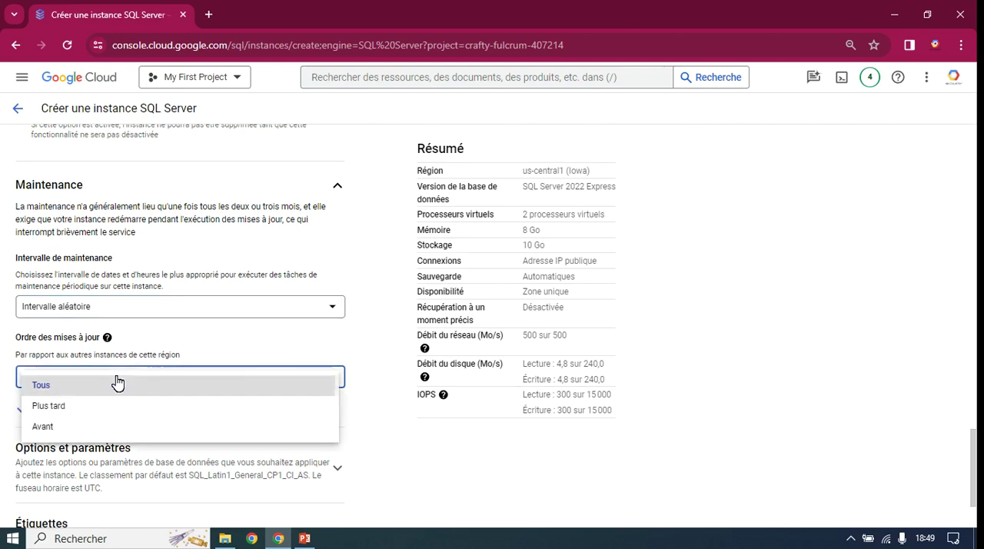
left_click(116, 382)
scroll(131, 335, "down", 1)
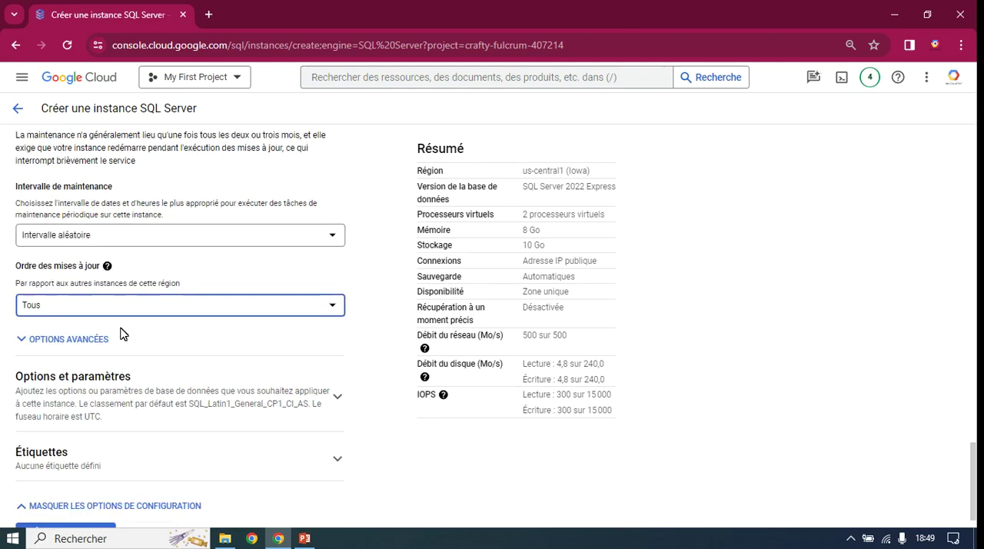
scroll(104, 317, "up", 1)
left_click(336, 190)
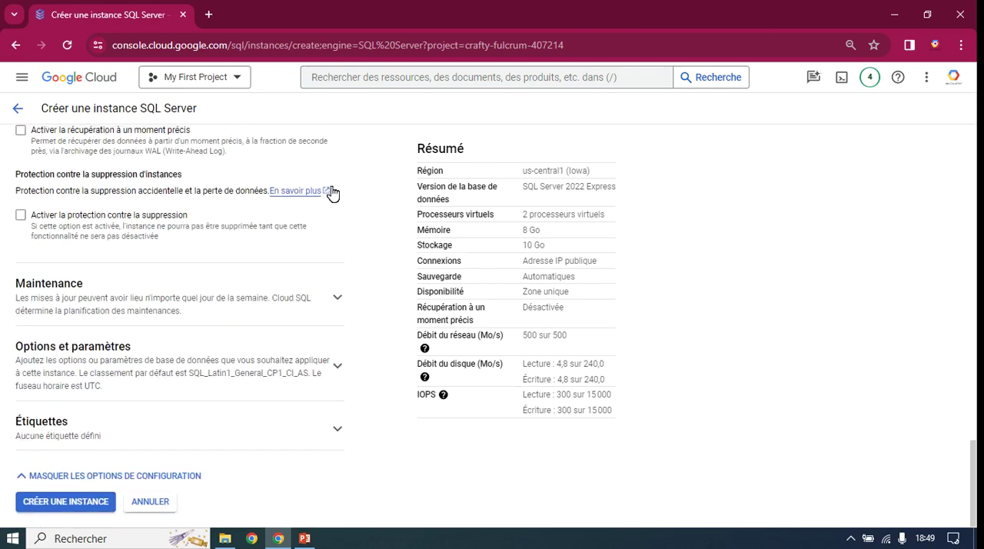
Step: Examine the database options, default collation, time zone and SQL Server audit settings under Options et paramètres
left_click(175, 371)
scroll(172, 372, "down", 2)
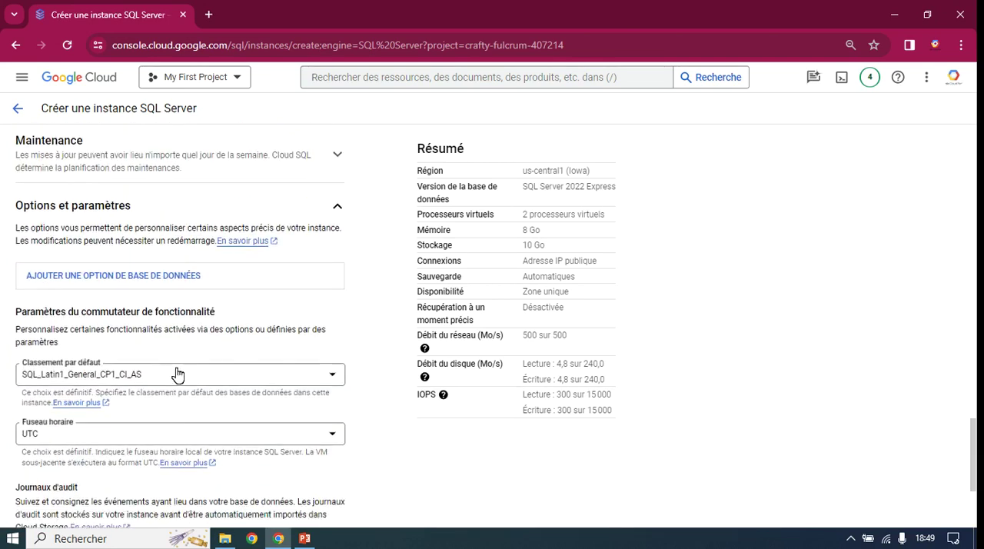
scroll(173, 371, "down", 2)
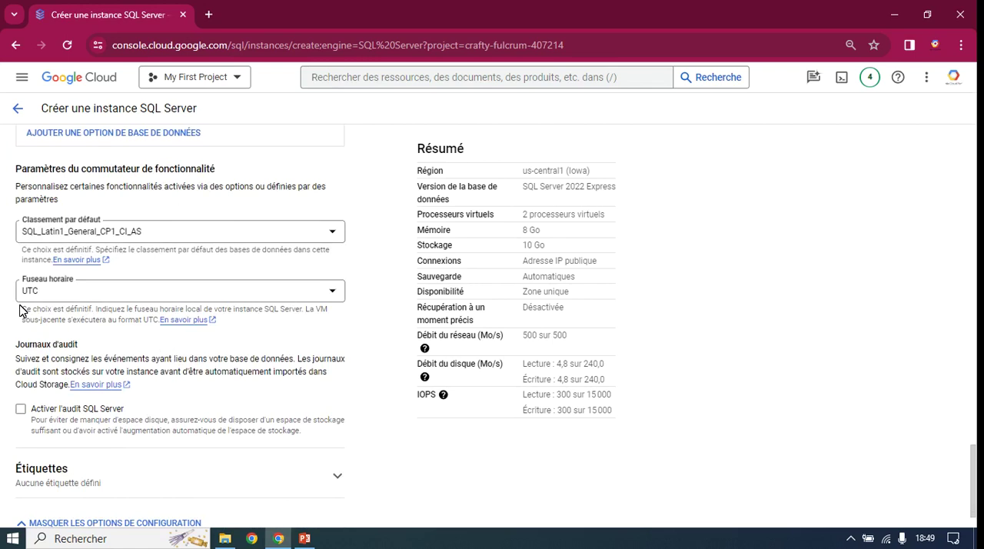
scroll(231, 246, "up", 1)
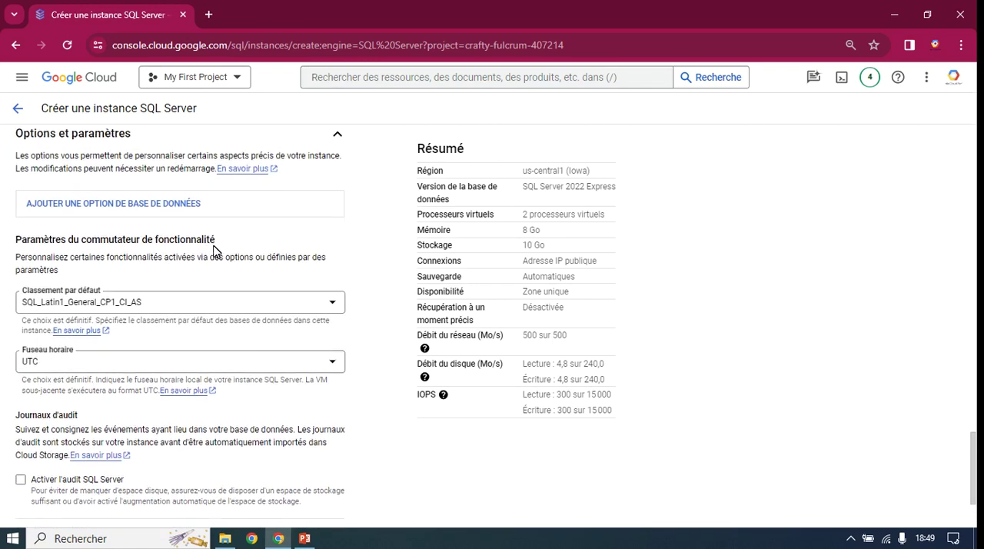
scroll(193, 275, "up", 1)
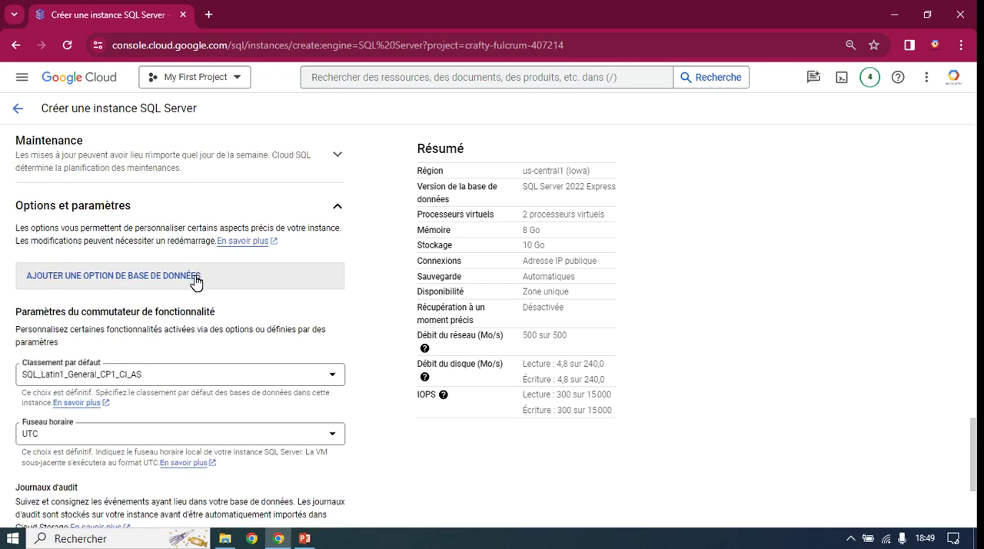
left_click(338, 215)
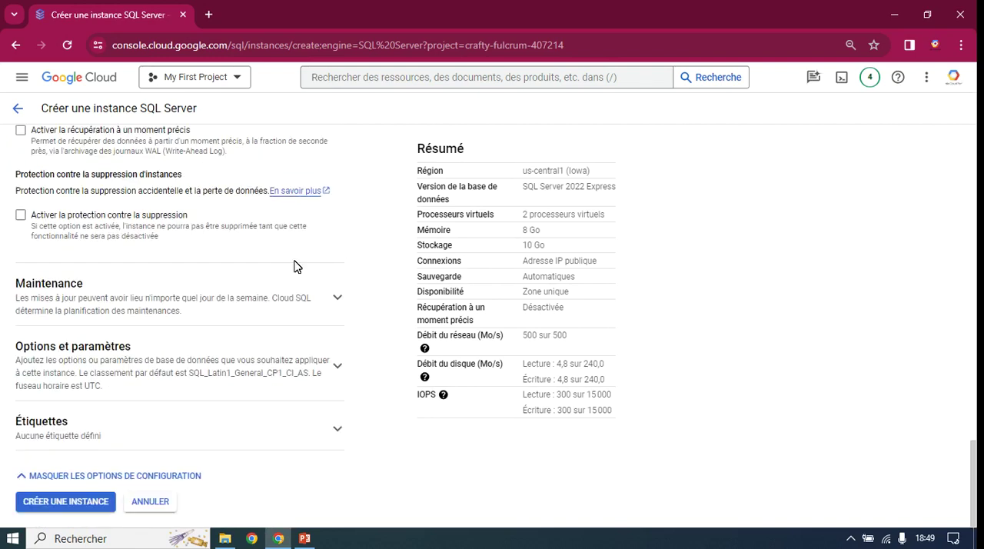
Step: Add a label to the instance with the key database and the value sqlserver
left_click(339, 432)
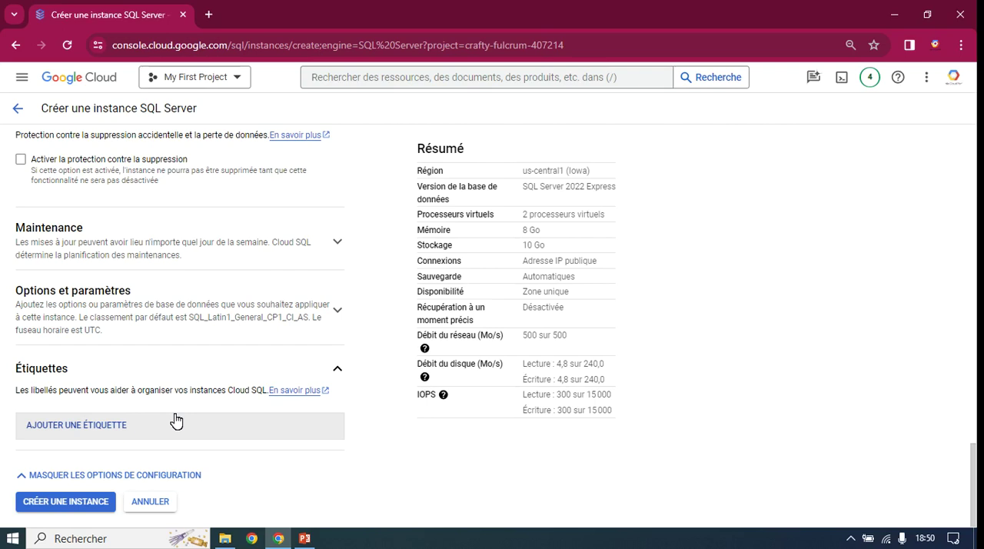
left_click(118, 432)
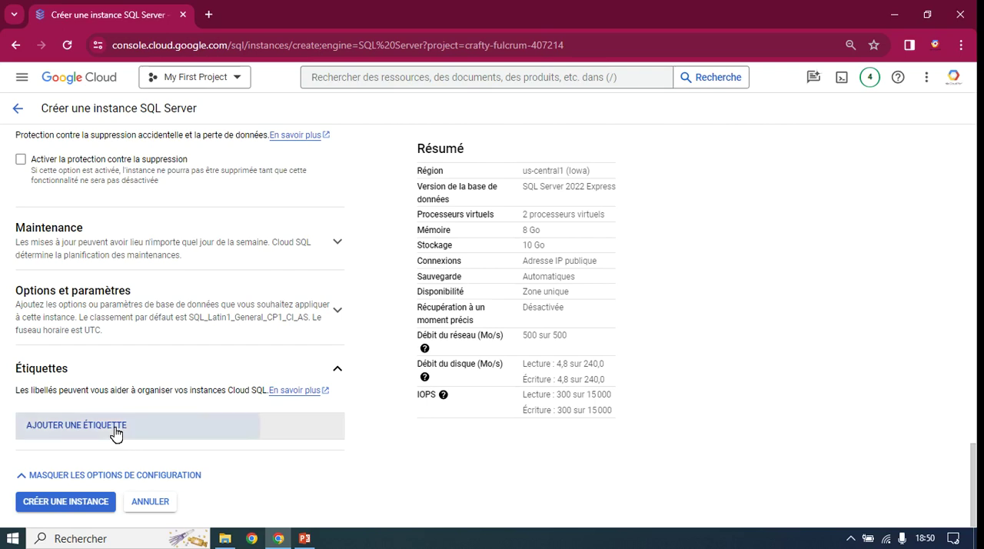
scroll(135, 444, "down", 1)
left_click(107, 405)
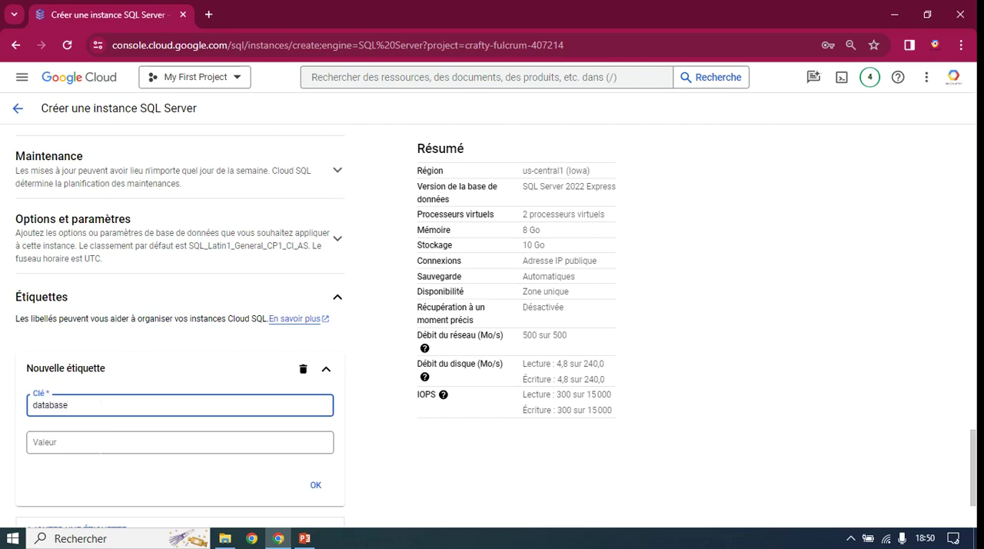
left_click(101, 445)
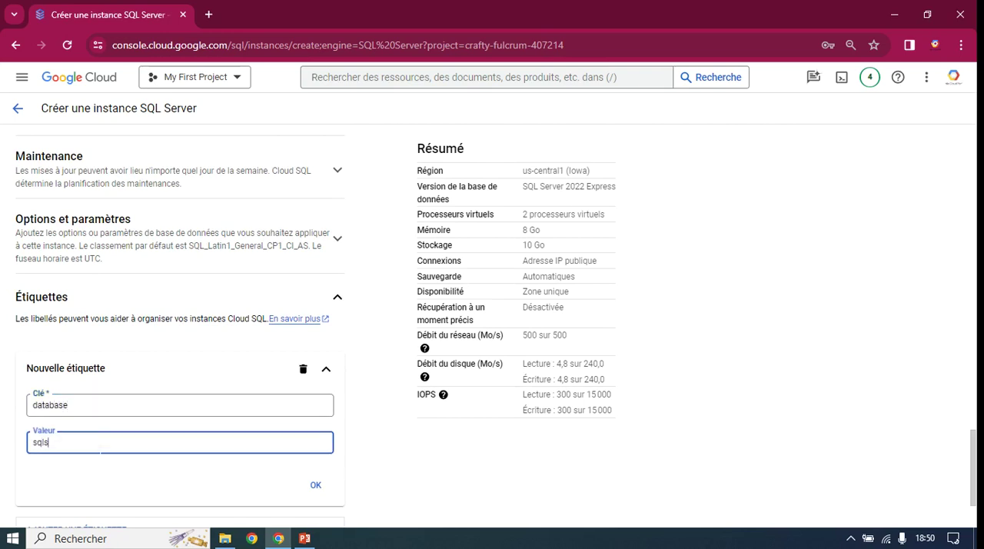
left_click(322, 489)
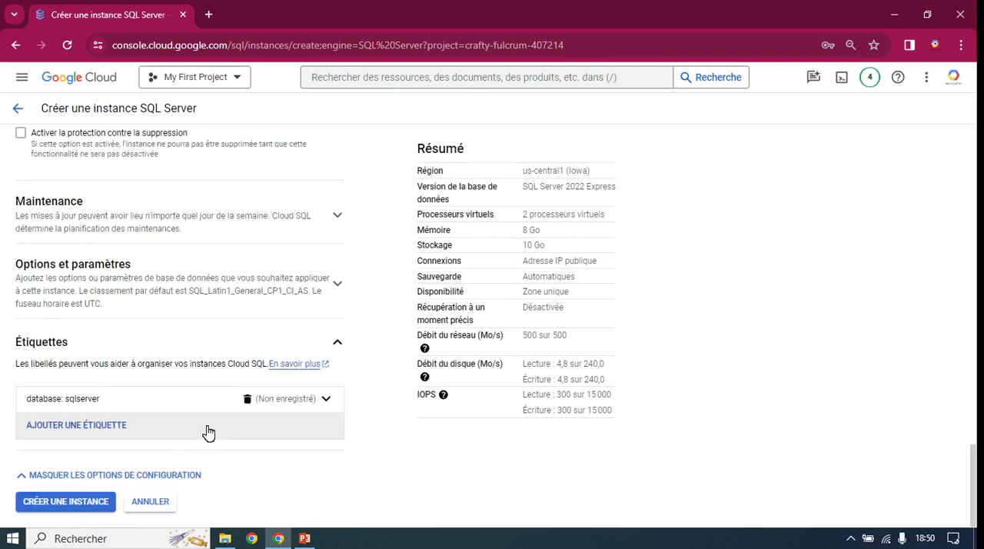
Step: Examine the configuration summary, from region, version, CPU and memory to connections, backups, availability and network throughput
scroll(208, 433, "up", 3)
scroll(203, 422, "down", 3)
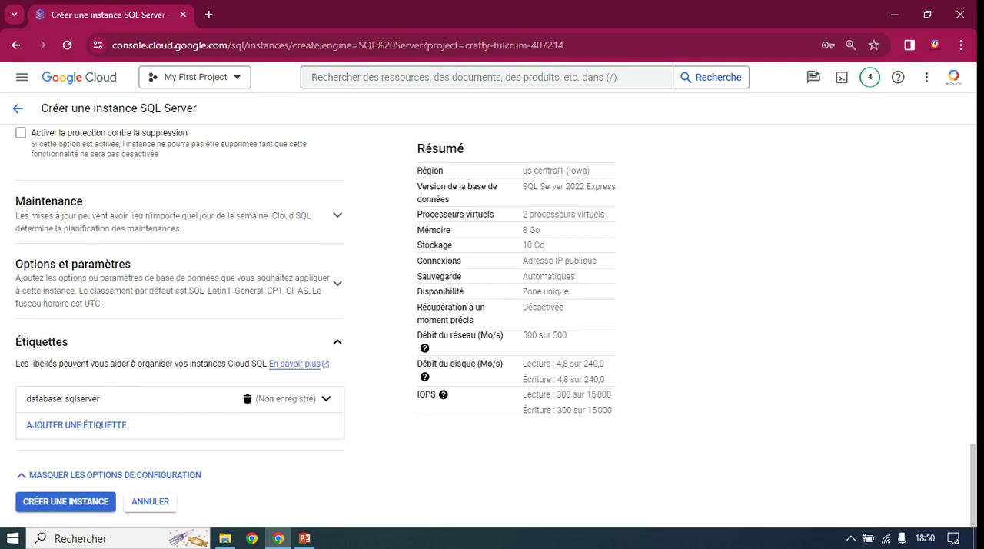
double_click(429, 149)
left_click_drag(521, 171, 583, 171)
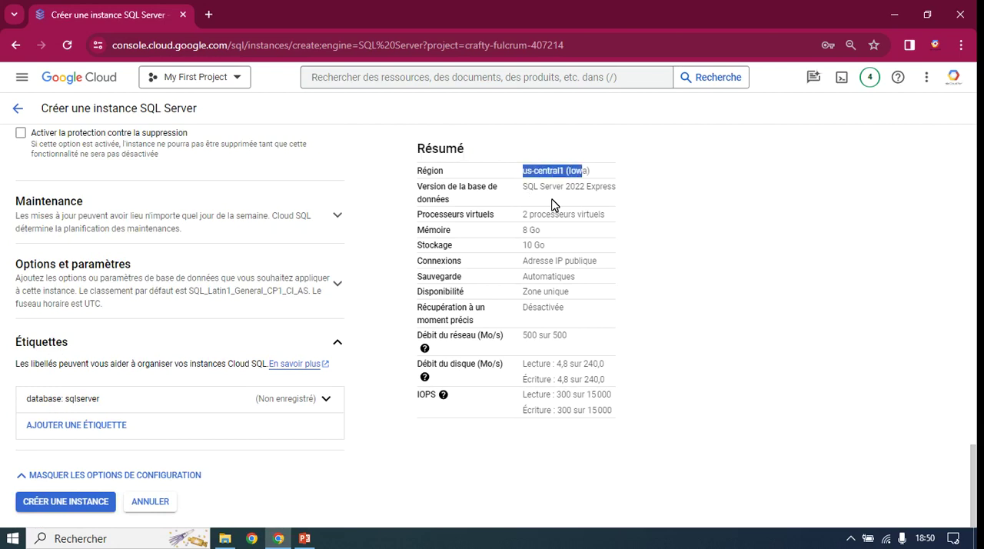
left_click_drag(522, 186, 613, 186)
left_click_drag(522, 214, 602, 214)
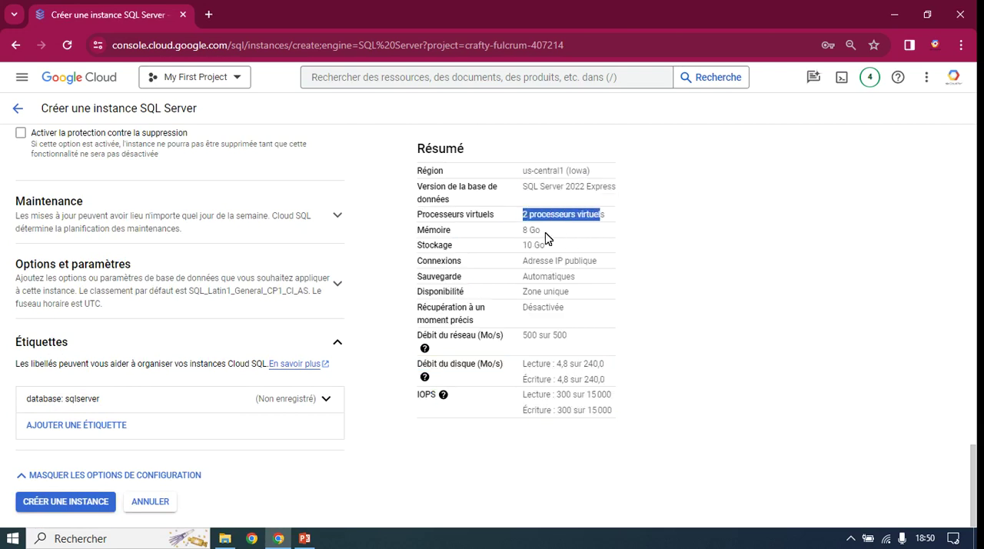
left_click_drag(549, 232, 600, 266)
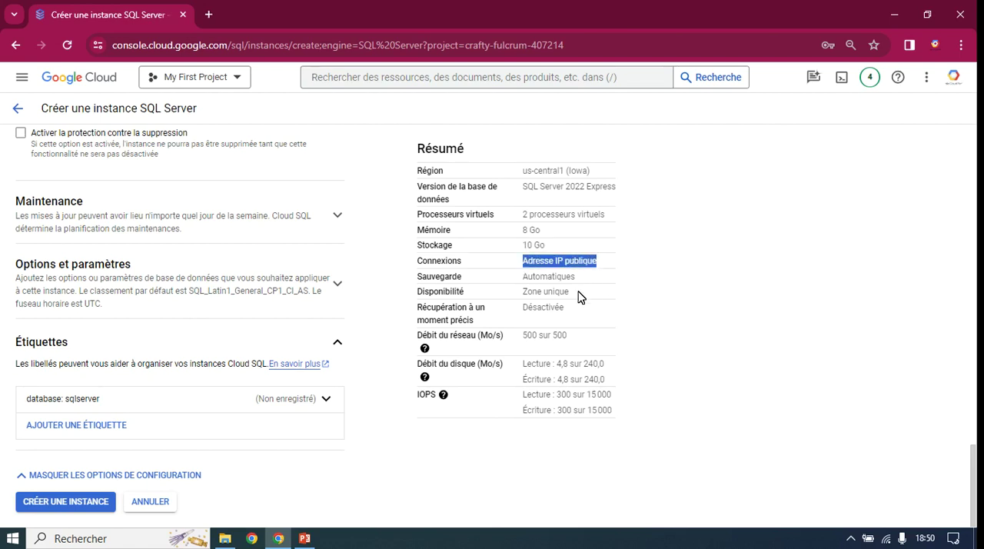
left_click_drag(521, 277, 587, 282)
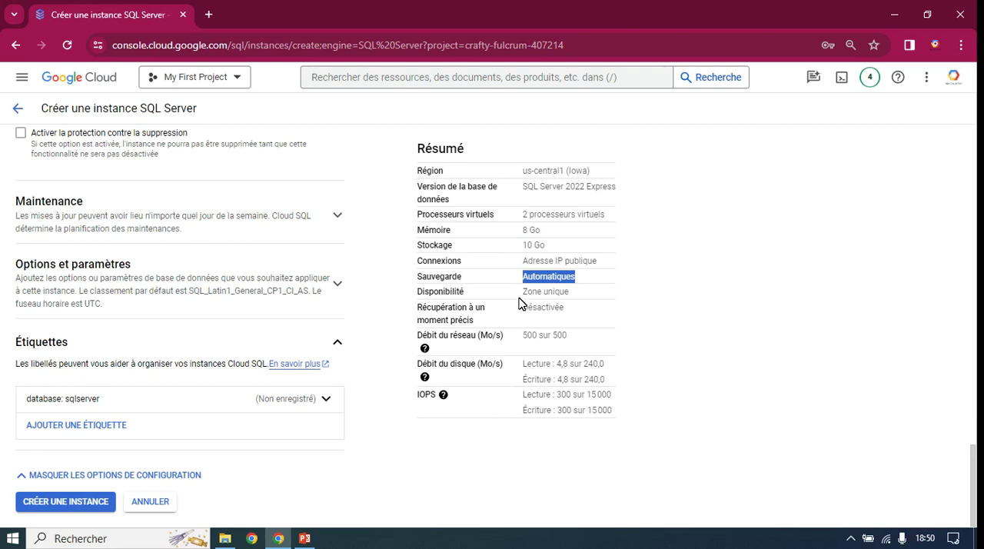
left_click_drag(521, 293, 579, 298)
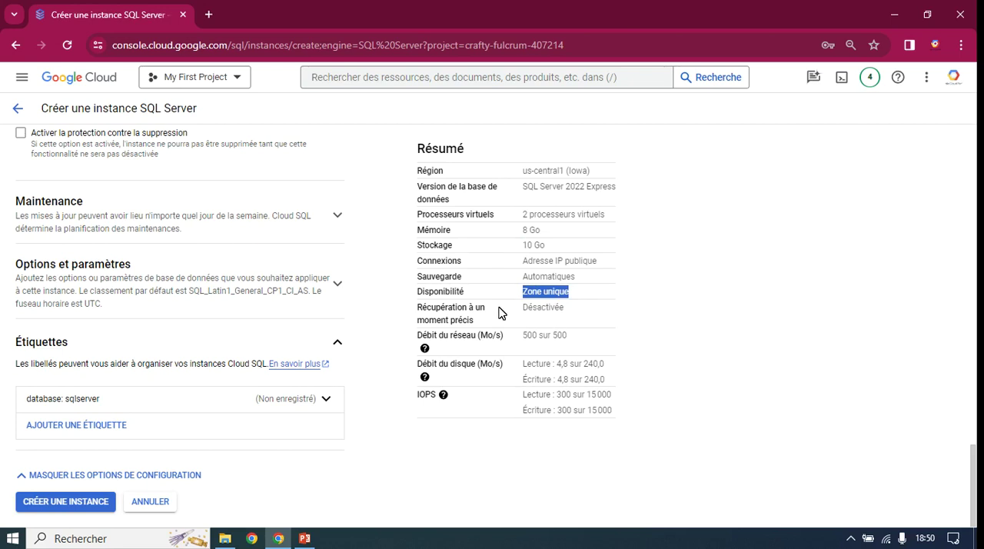
left_click_drag(522, 336, 567, 336)
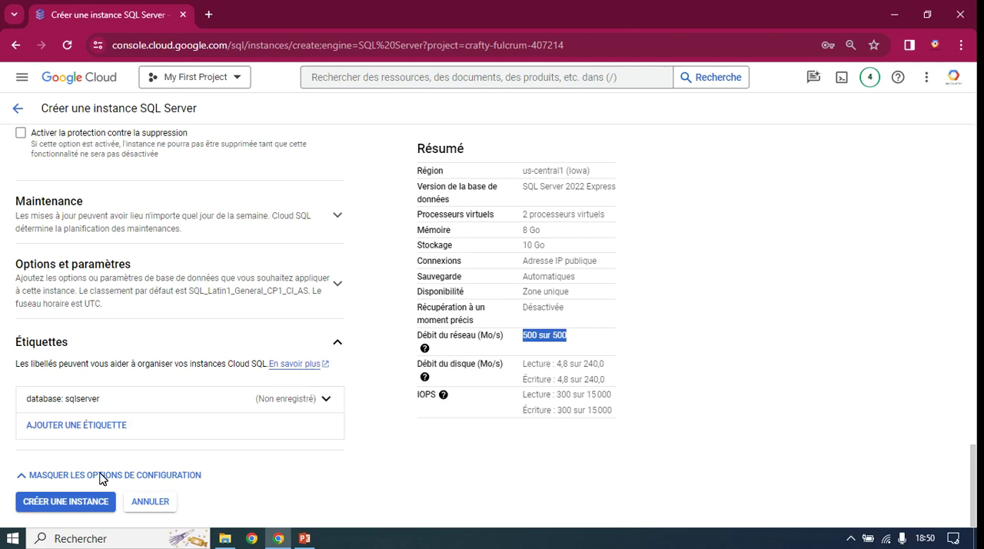
Step: Create the SQL Server instance and check the actions available for sql-server-demo in the list of all instances
left_click(75, 509)
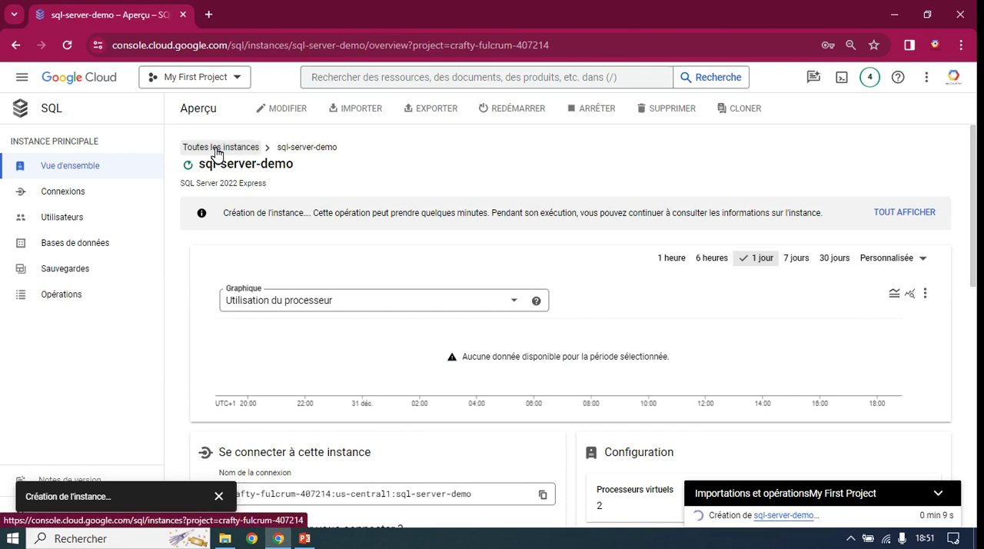
left_click(217, 151)
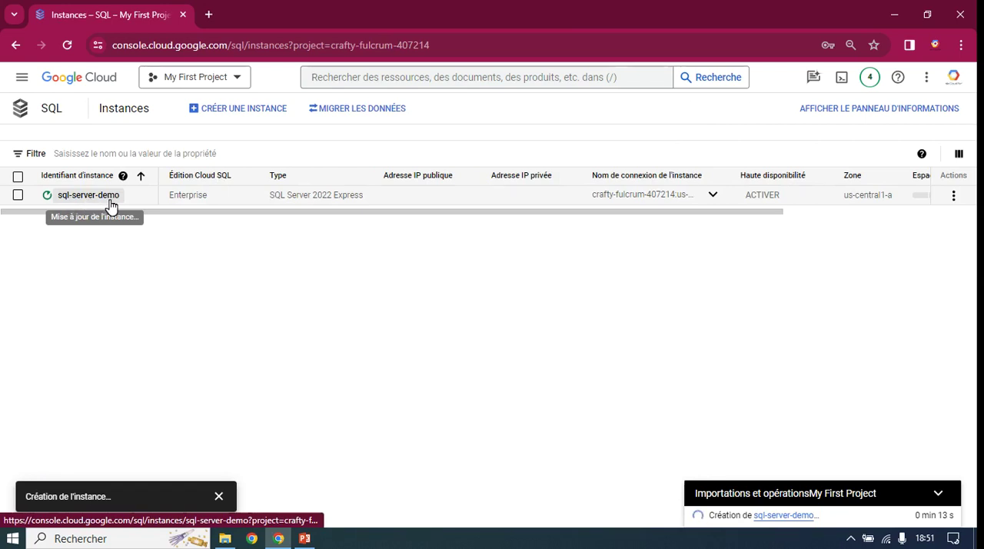
left_click(954, 197)
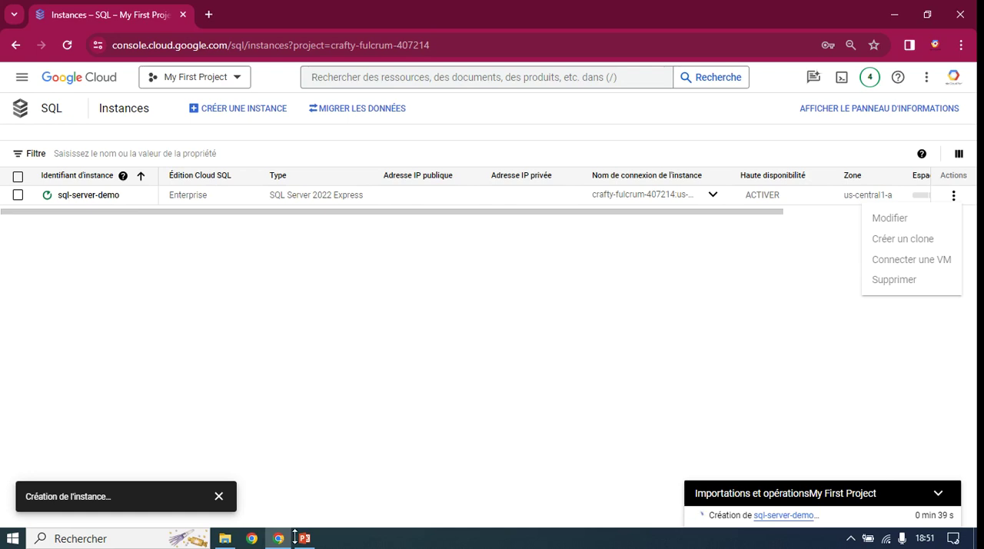
left_click(77, 222)
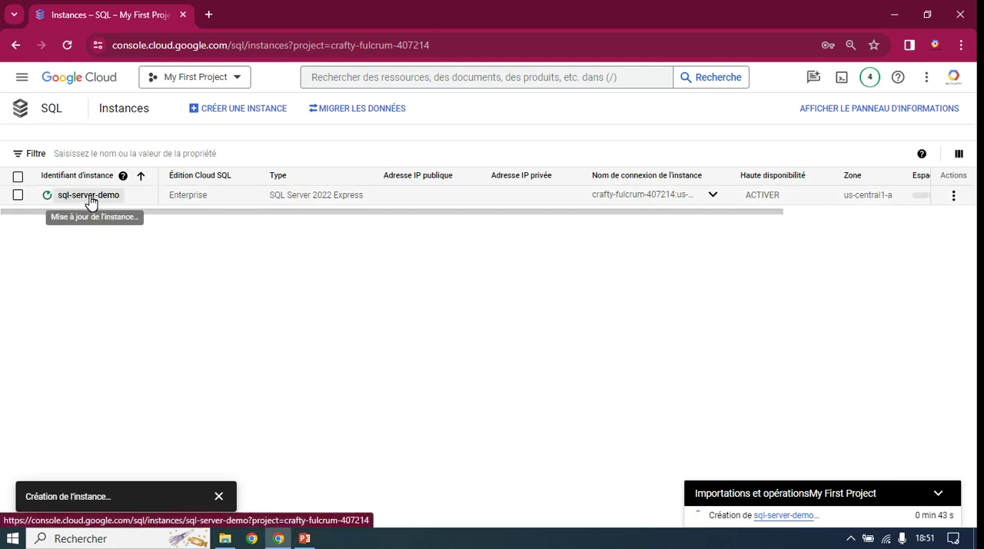
Step: Open the overview of sql-server-demo and examine its public IP address in the connection details
left_click(90, 195)
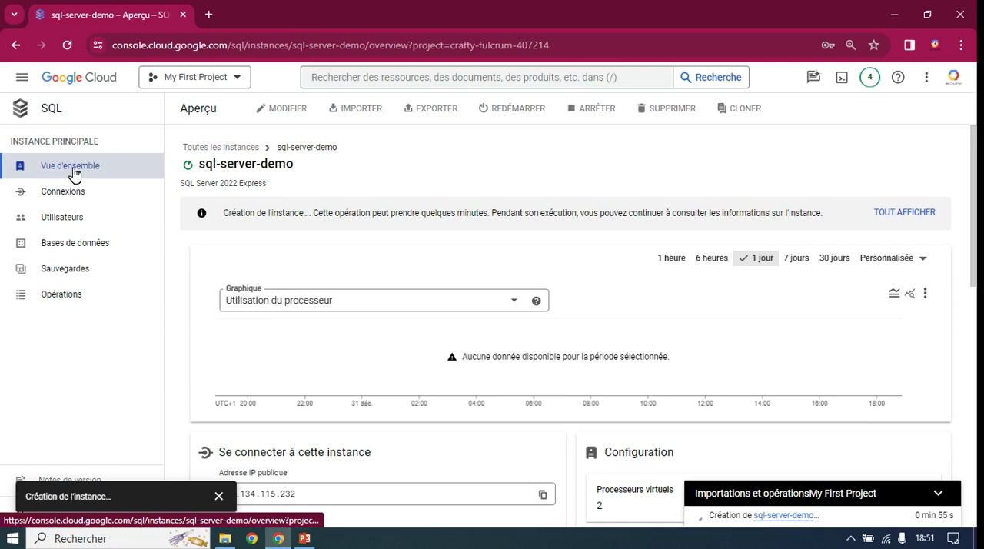
scroll(430, 342, "down", 4)
scroll(423, 338, "up", 4)
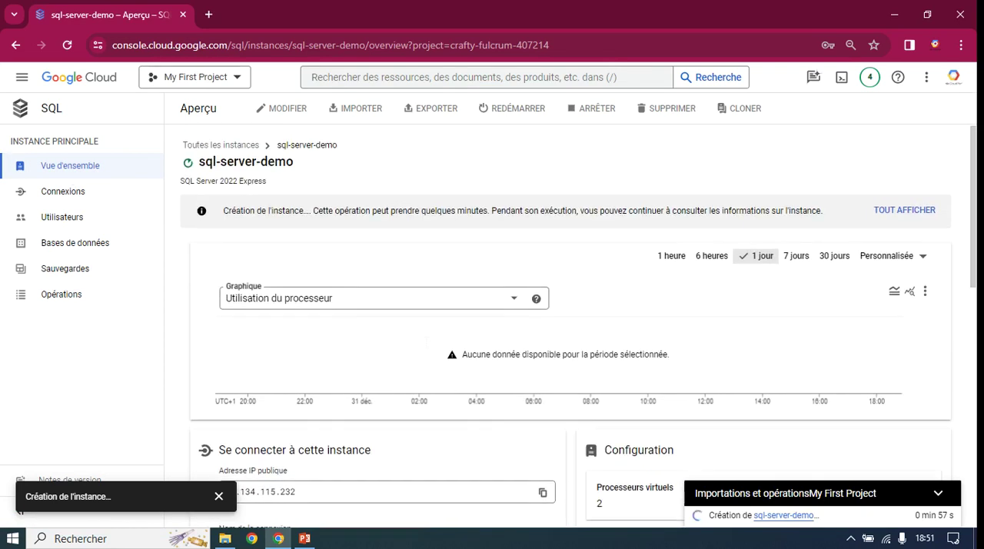
scroll(338, 288, "down", 4)
left_click_drag(298, 208, 206, 212)
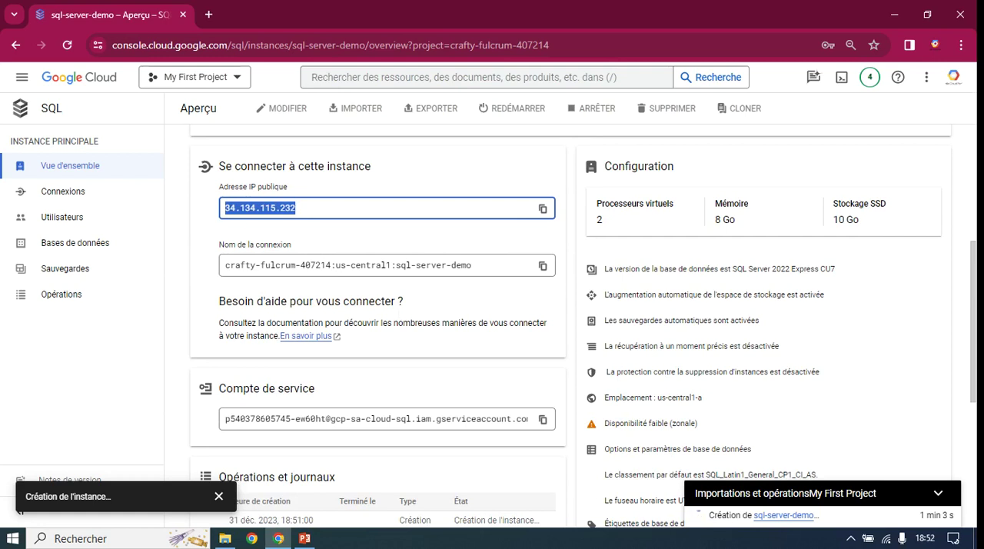
Step: Examine the service account, operations log, configuration, database label and maintenance details in the instance overview, collapsing the operations status
scroll(339, 330, "down", 3)
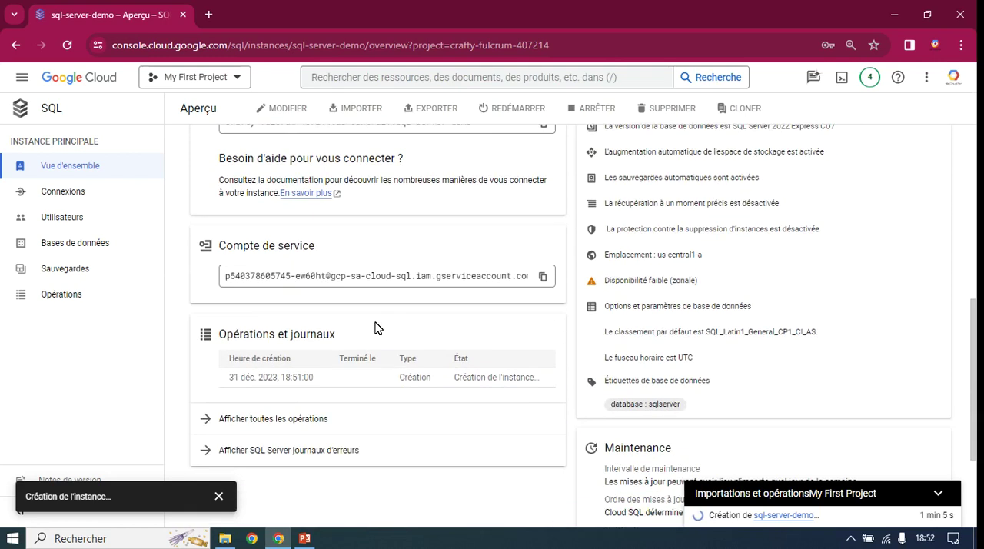
scroll(338, 330, "up", 4)
scroll(644, 336, "down", 3)
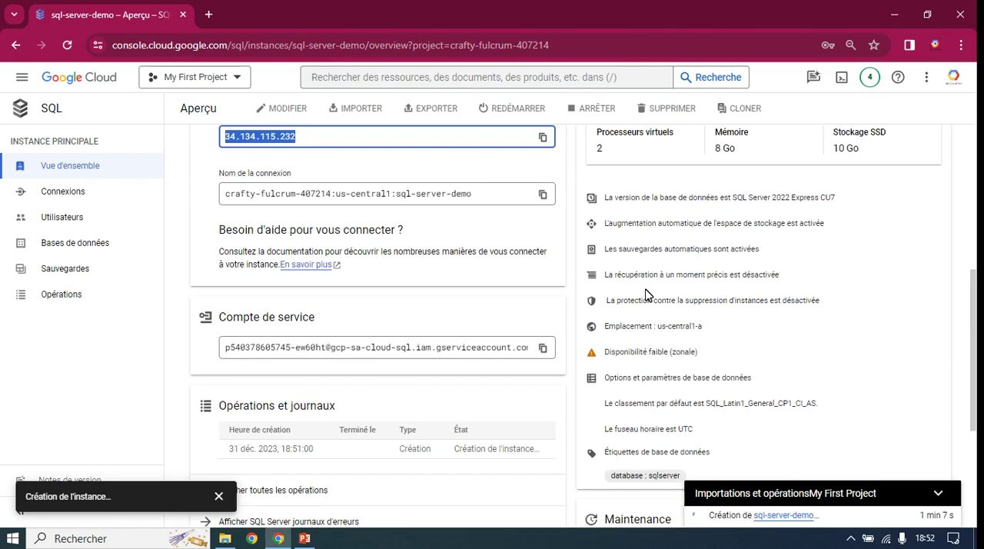
scroll(646, 291, "up", 3)
left_click_drag(612, 238, 661, 237)
scroll(692, 292, "down", 4)
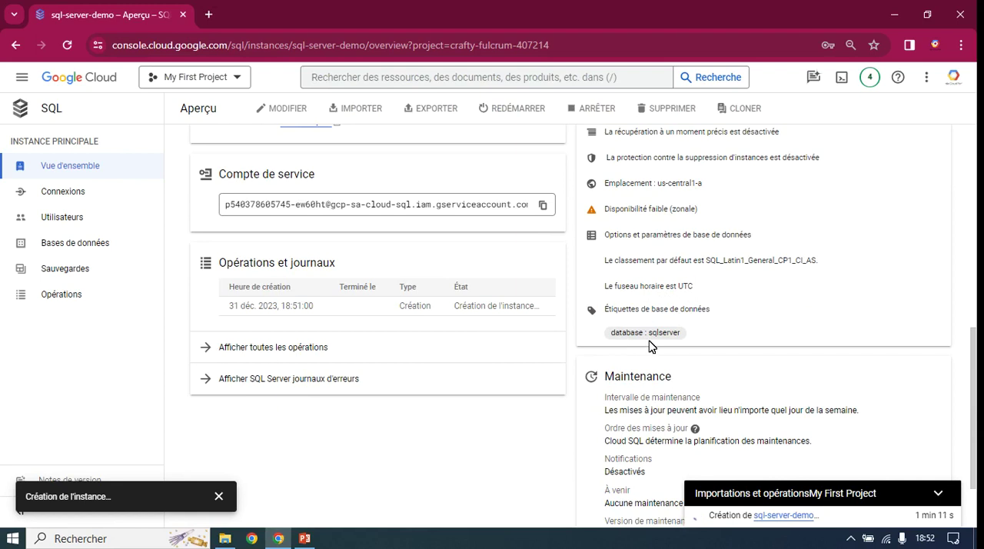
scroll(641, 366, "down", 1)
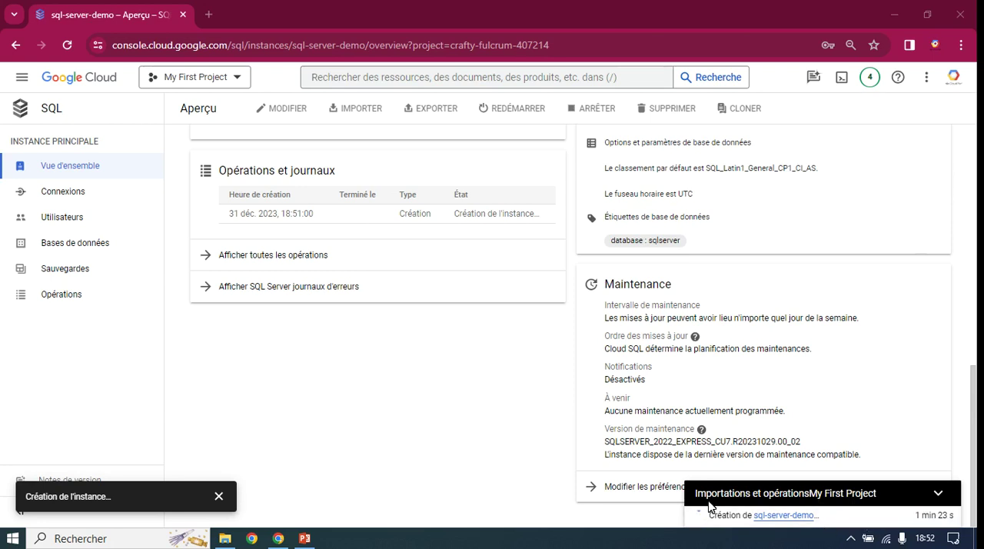
left_click(937, 494)
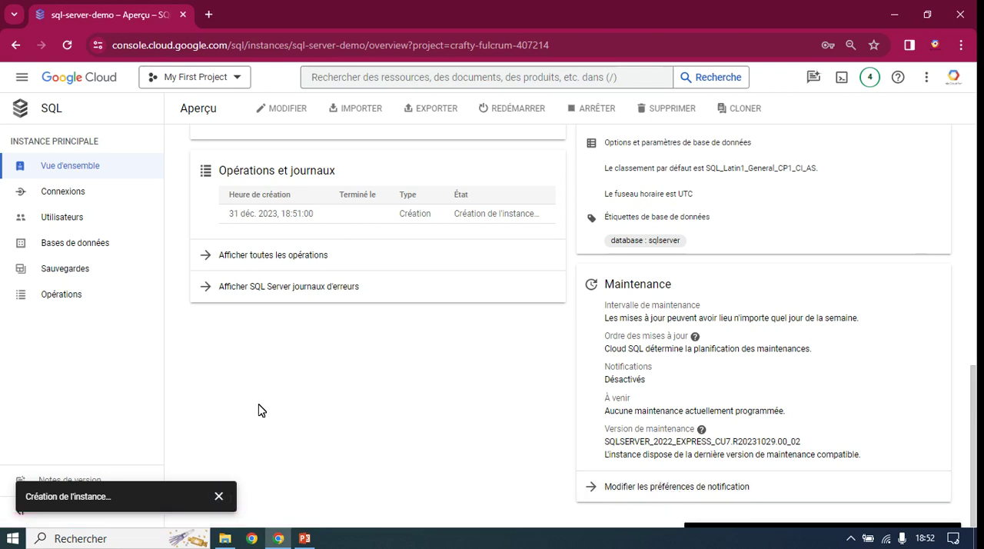
Step: Examine the instance's connection summary, networking, security and connectivity test pages
left_click(68, 200)
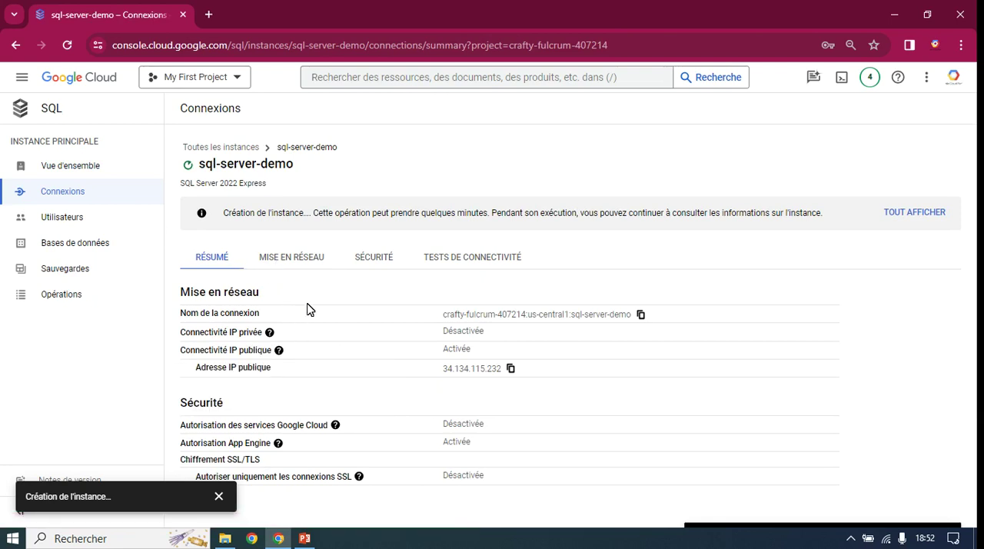
left_click(278, 256)
scroll(368, 366, "down", 3)
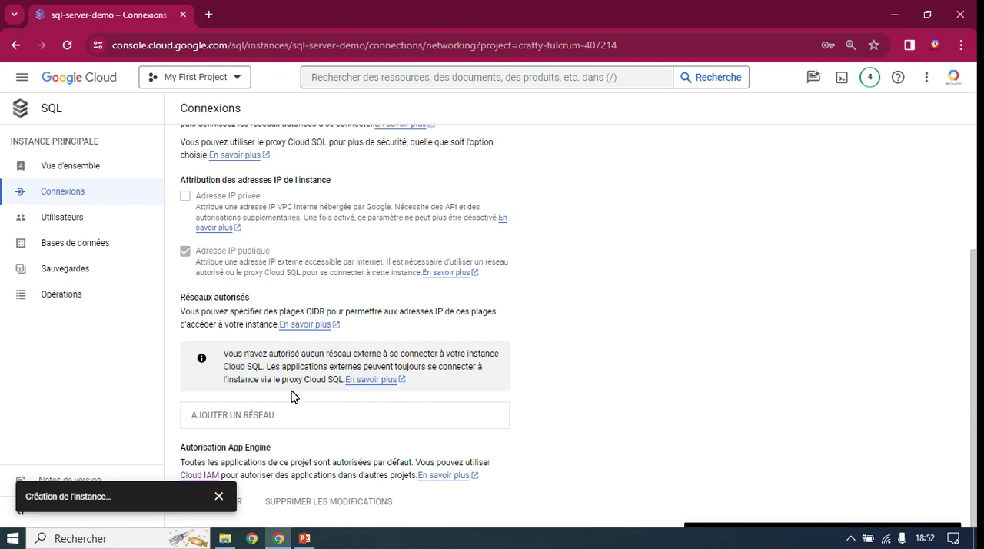
scroll(308, 377, "up", 2)
left_click(374, 221)
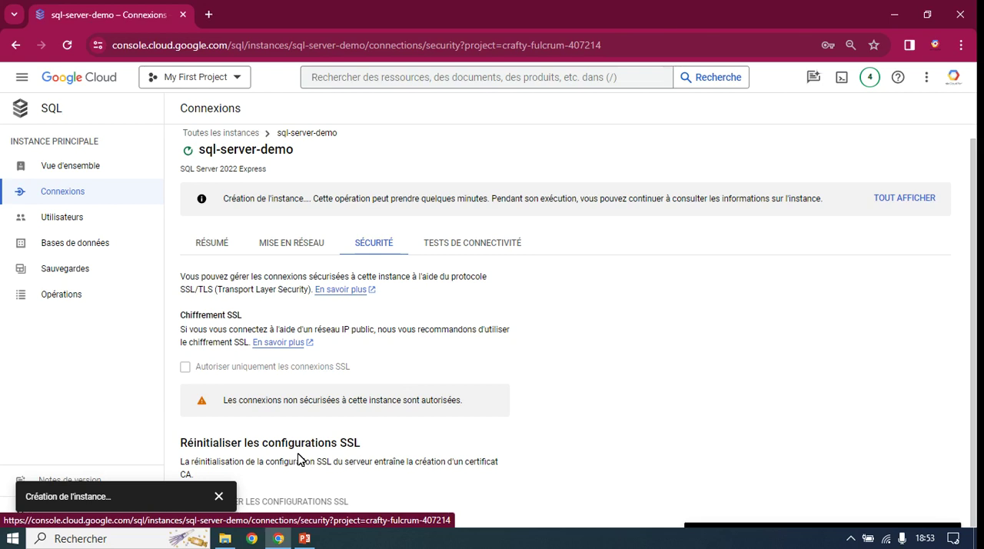
left_click(475, 244)
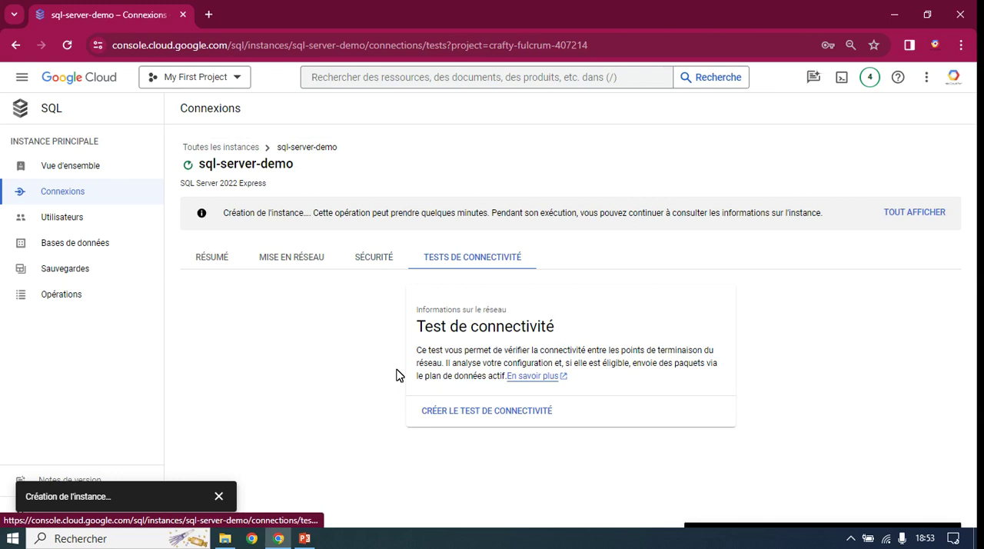
Step: Examine the instance's users, databases and backups pages, expanding the status of running operations
left_click(67, 220)
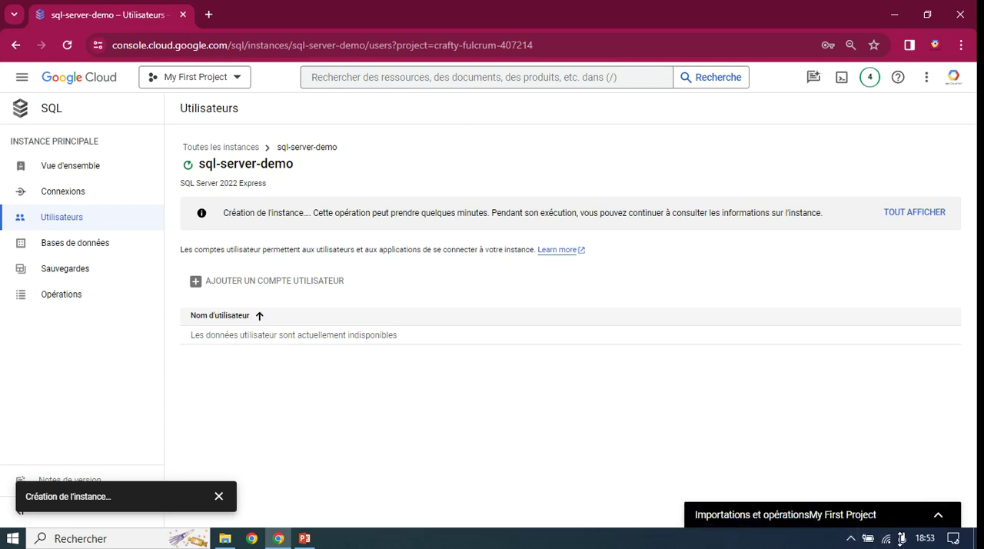
left_click(939, 519)
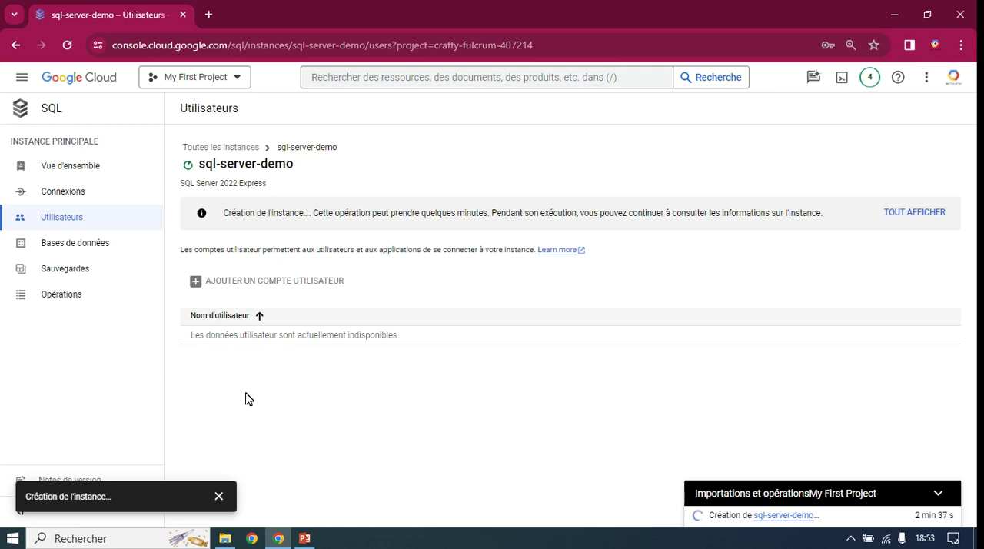
left_click(75, 244)
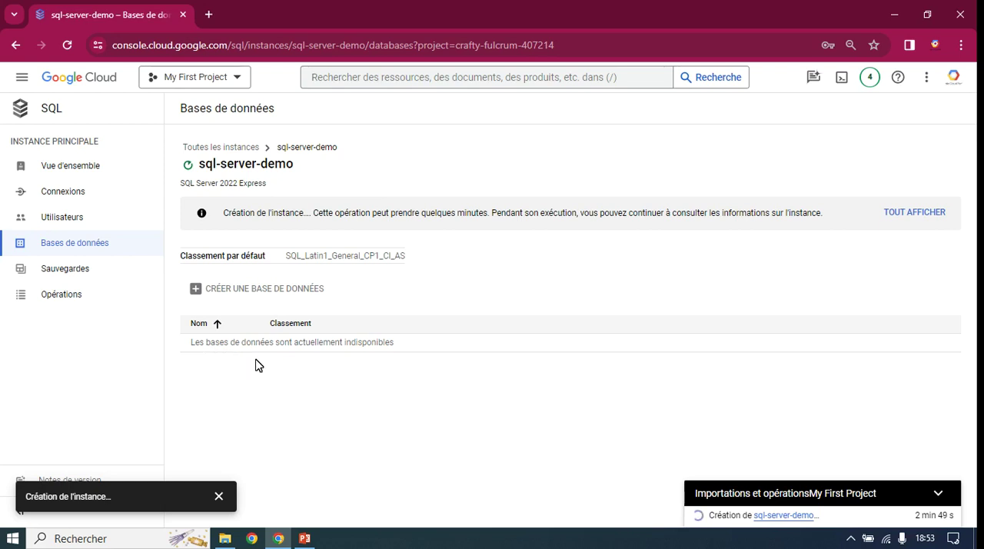
left_click(85, 280)
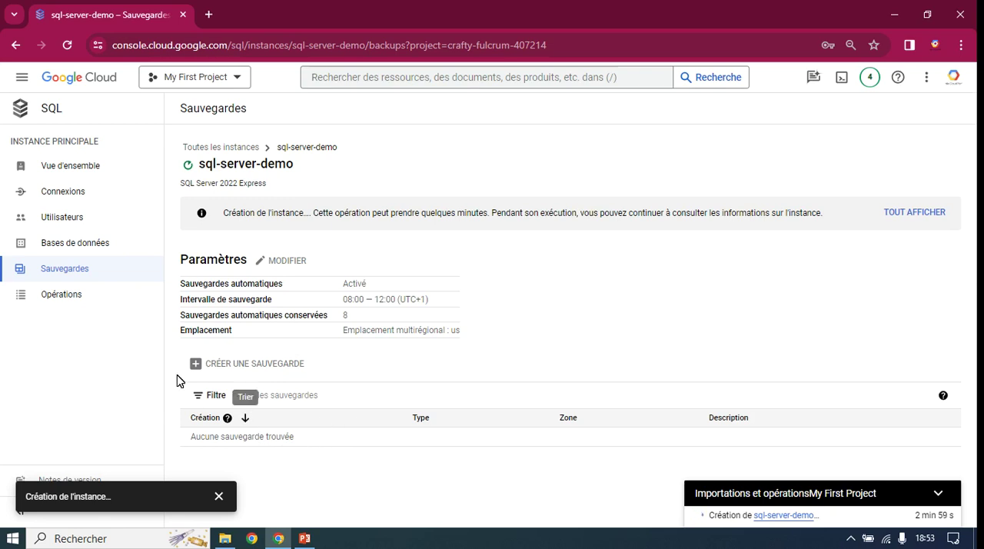
Step: Examine the type and creation time of the entry in the instance's operations log
left_click(77, 300)
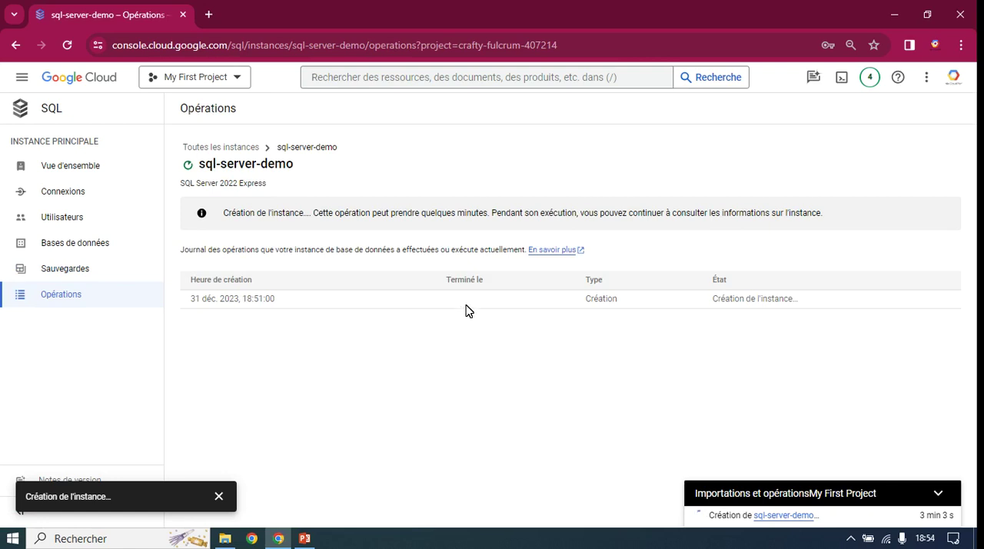
left_click_drag(625, 305, 570, 305)
left_click(298, 309)
triple_click(298, 309)
left_click(249, 386)
left_click_drag(289, 304, 247, 302)
left_click(275, 353)
Step: Return to the list of all instances and launch SQL Server Management Studio 19
left_click(72, 168)
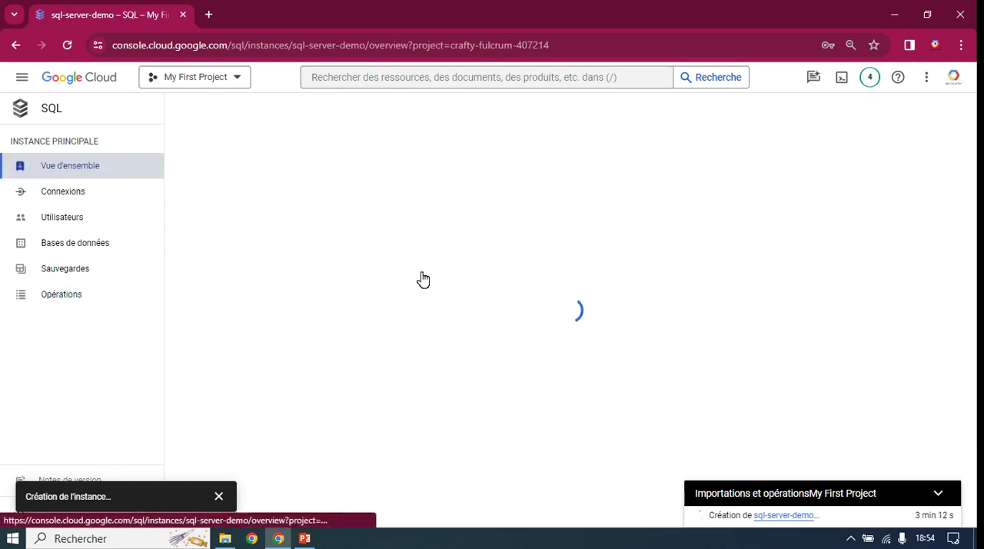
left_click(221, 147)
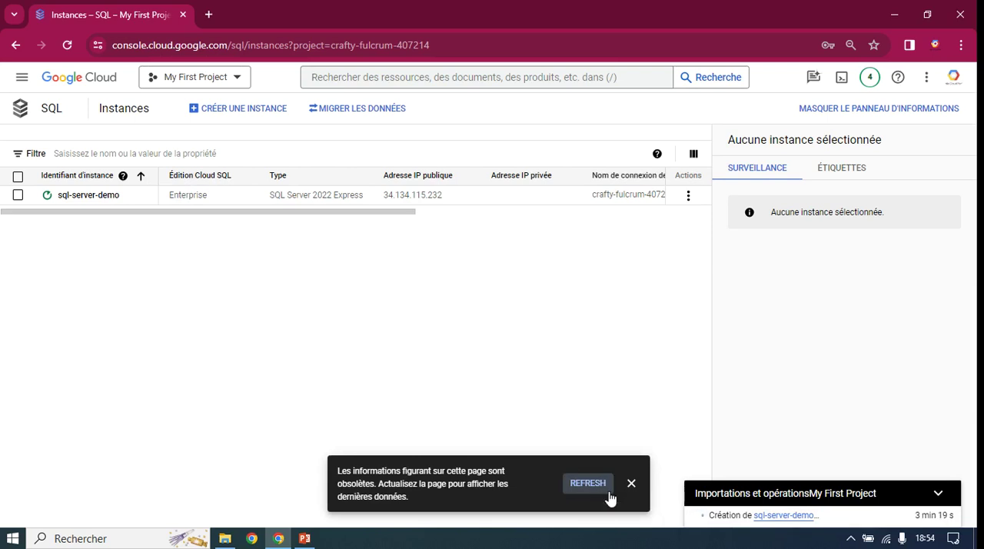
left_click(12, 540)
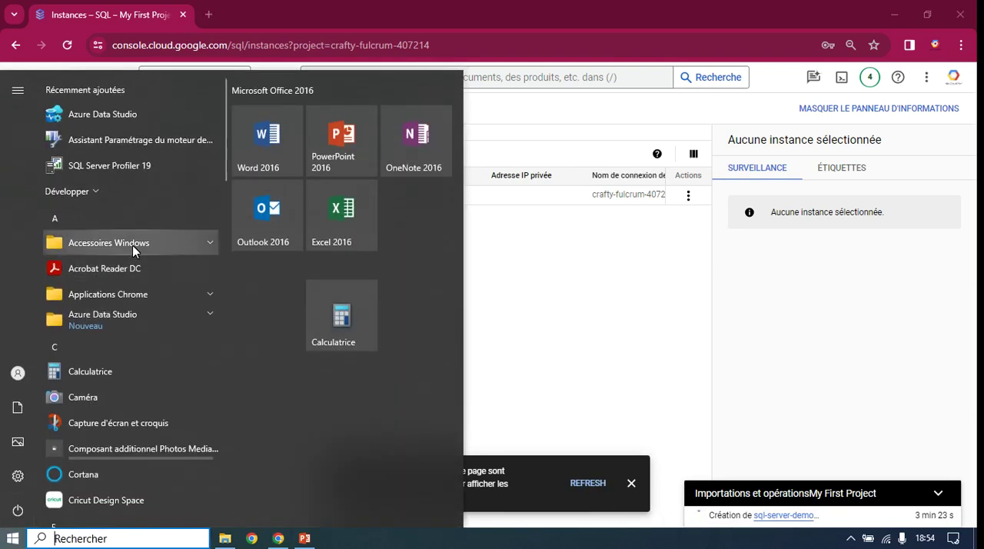
type("sql")
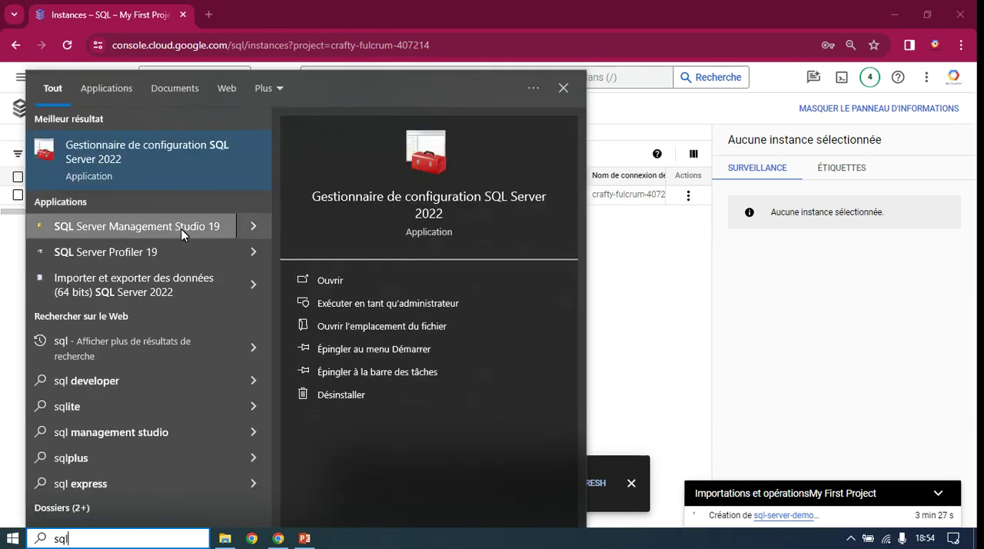
left_click(133, 228)
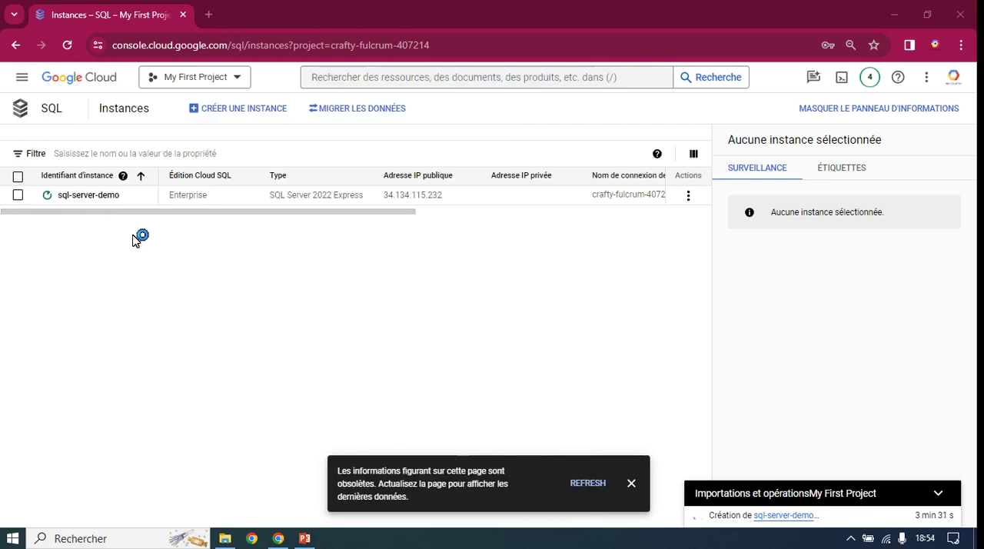
Step: Clear the outdated-information notice from the instance list and reopen the overview of sql-server-demo
left_click(632, 483)
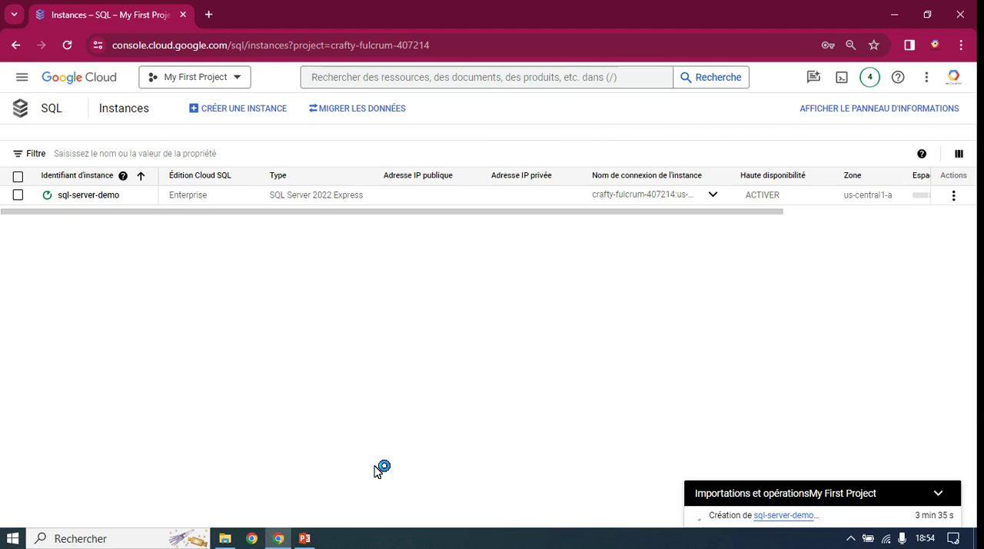
left_click(100, 201)
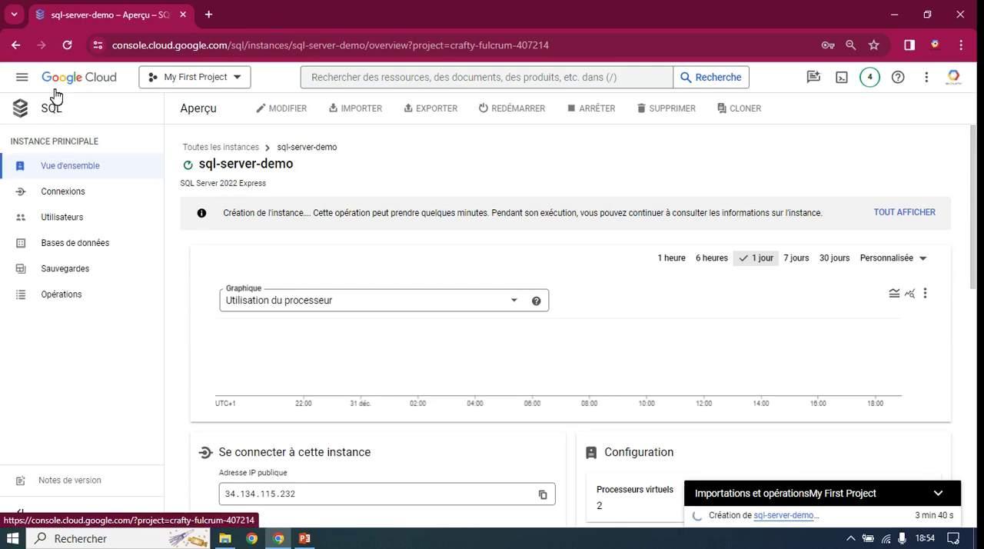
Step: Return to the list of all instances and select sql-server-demo to show its information panel
left_click(219, 148)
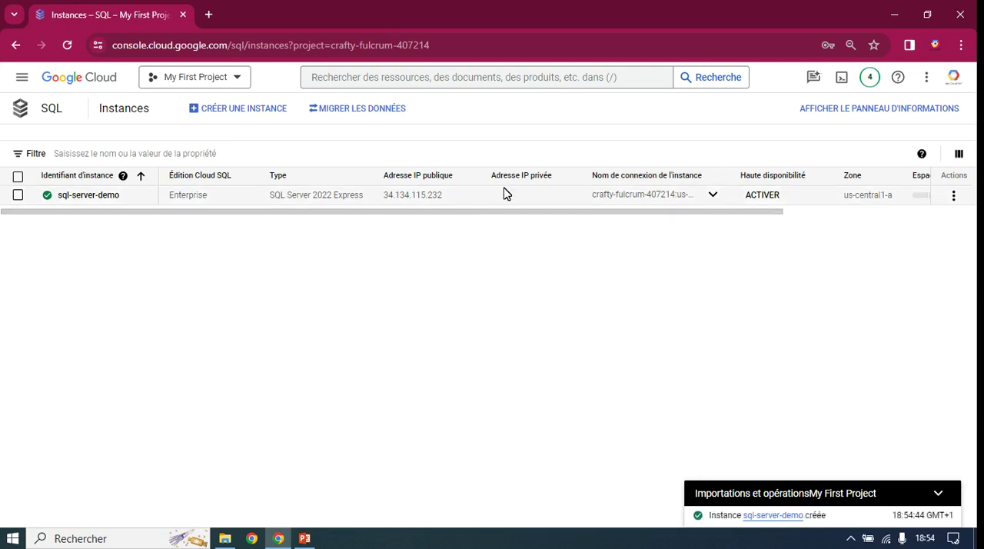
left_click_drag(444, 197, 387, 198)
left_click(140, 198)
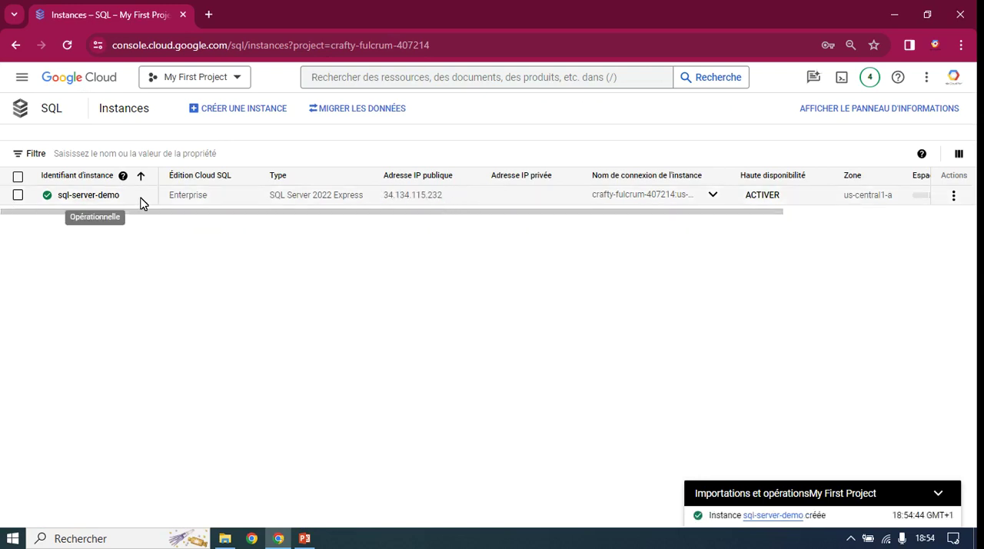
left_click(18, 196)
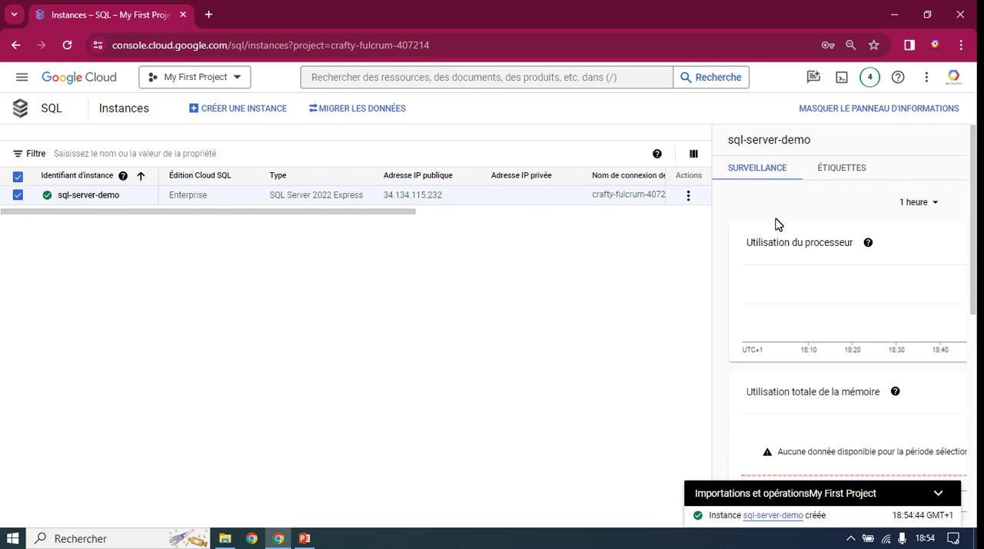
Step: Examine the instance's monitoring charts for processor usage, total memory, active connections and disk read/write operations
scroll(787, 233, "down", 1)
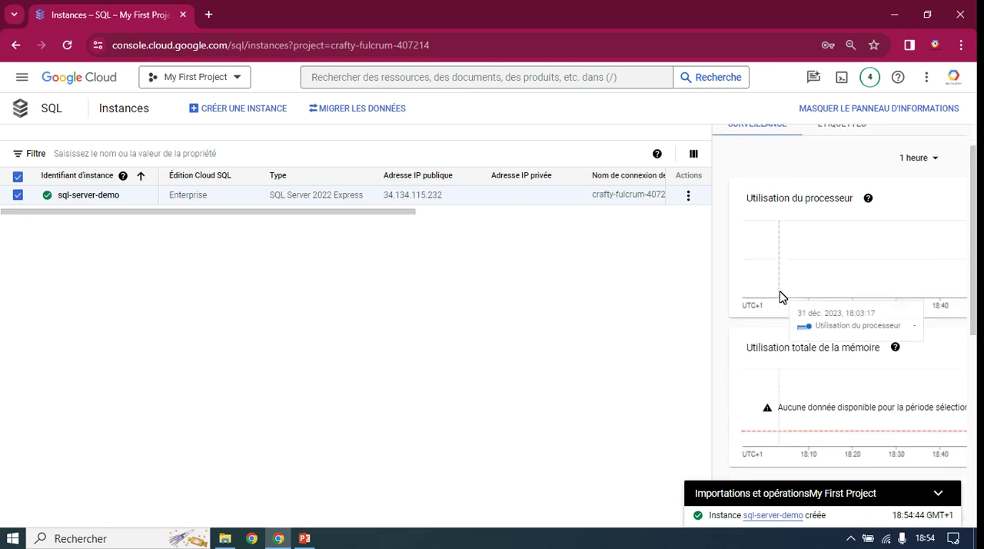
scroll(784, 308, "down", 4)
scroll(788, 321, "up", 5)
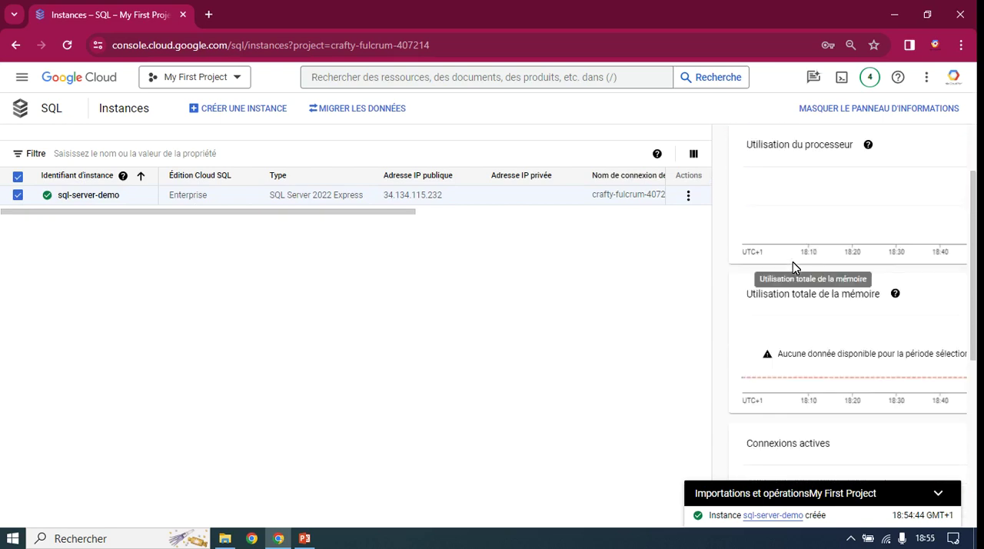
scroll(786, 272, "down", 2)
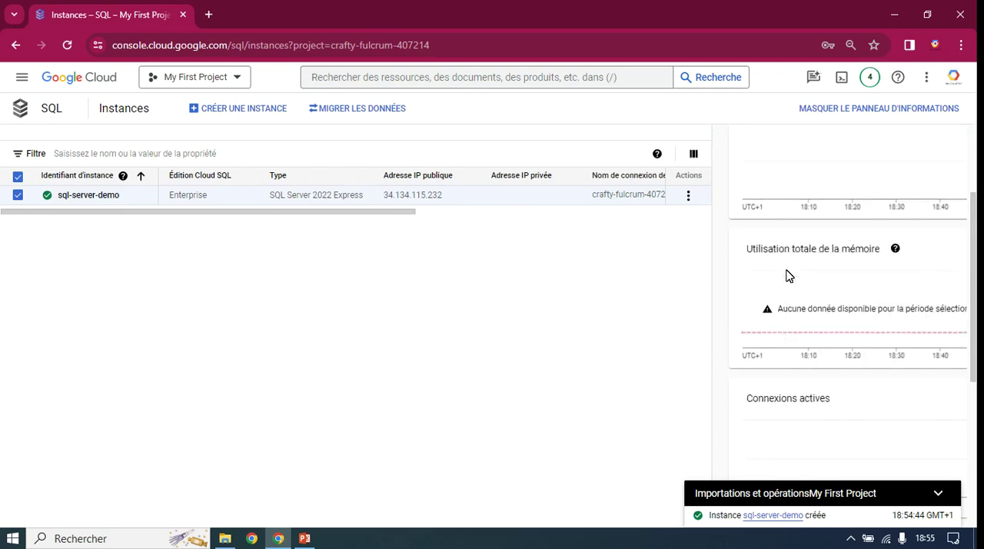
scroll(794, 283, "down", 3)
scroll(794, 286, "down", 2)
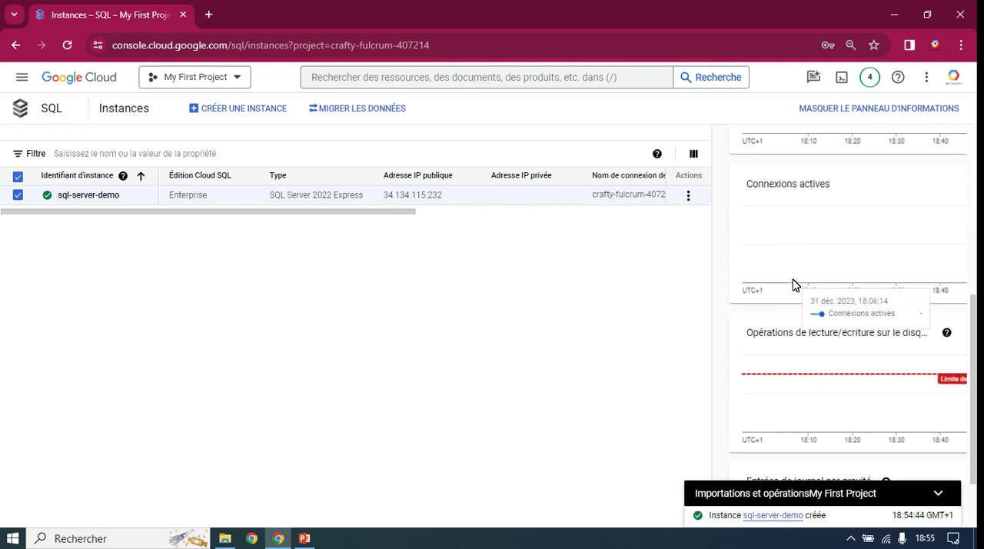
scroll(808, 390, "up", 6)
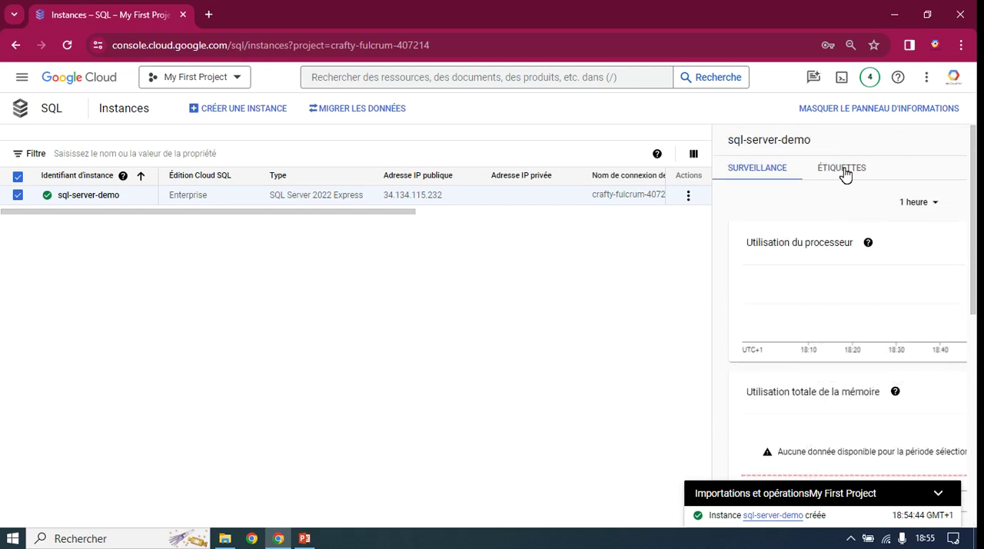
Step: Examine the labels of sql-server-demo and the empty fields for an additional label, discarding the blank entry
left_click(845, 174)
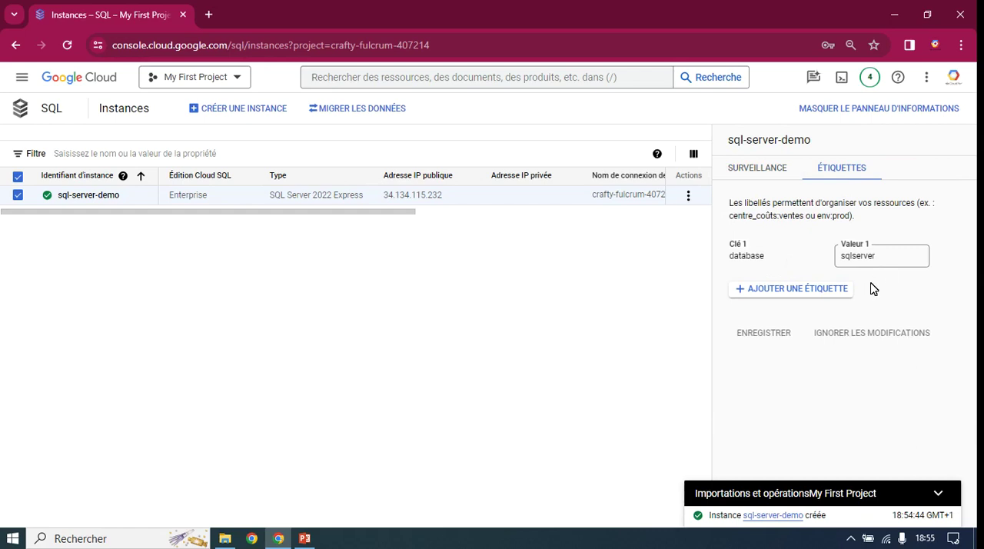
left_click(796, 296)
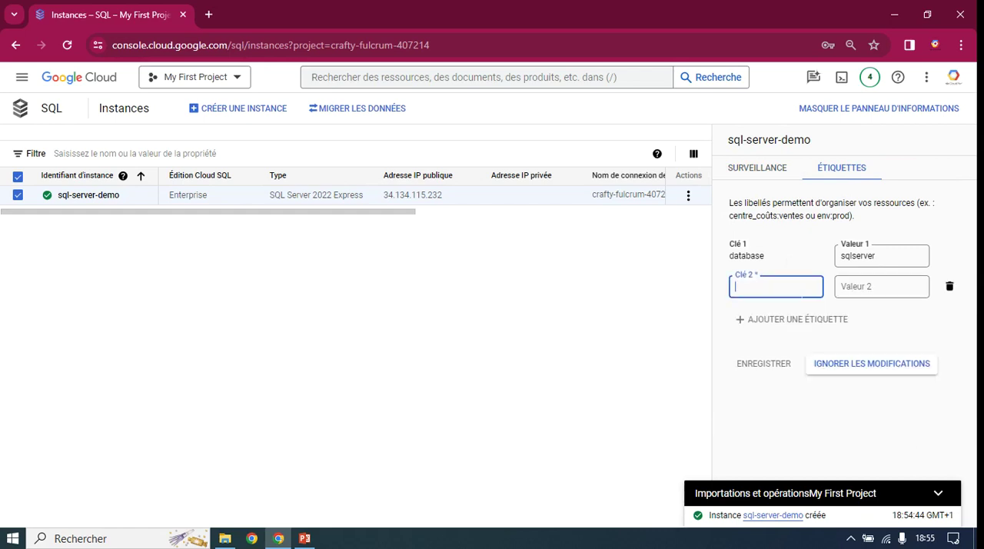
left_click(952, 289)
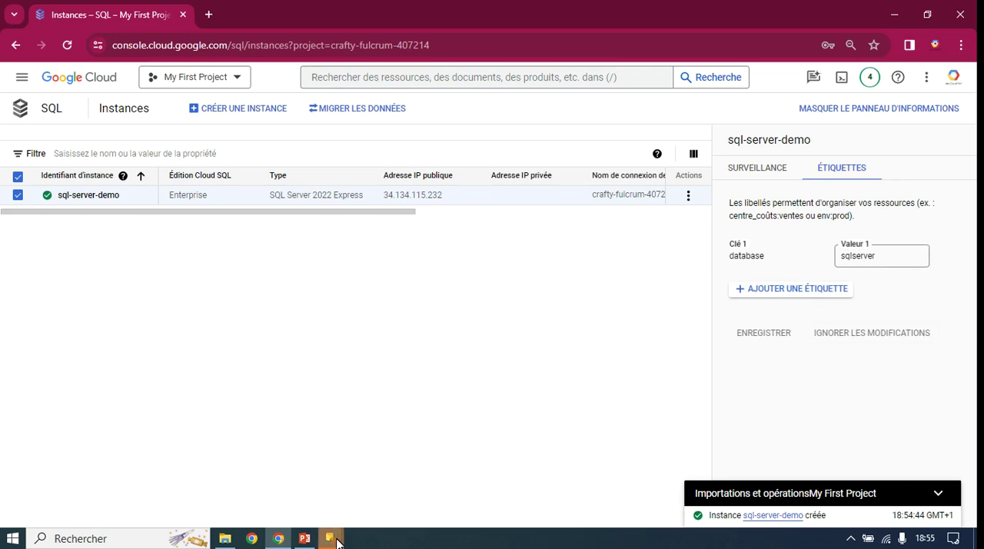
mouse_move(336, 542)
left_click(401, 467)
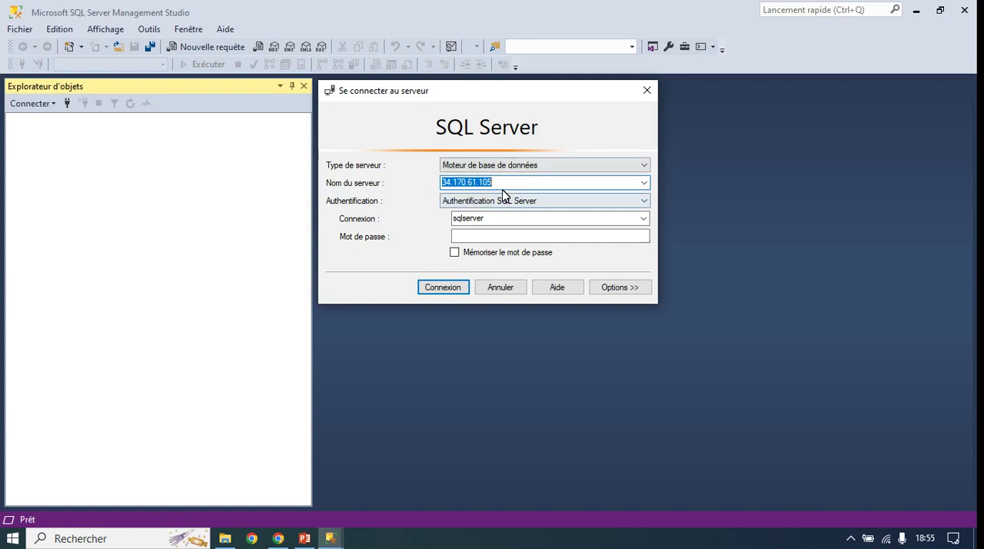
left_click(565, 184)
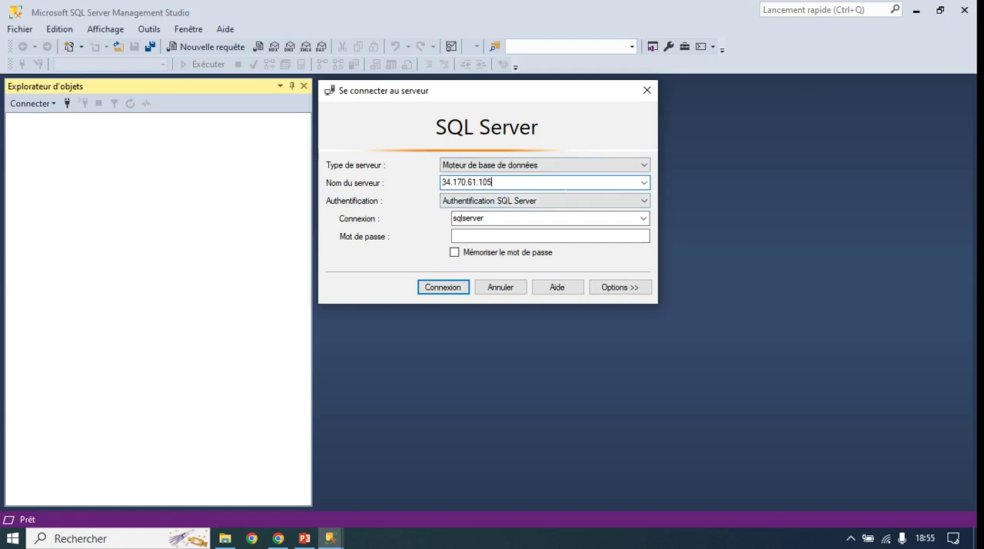
left_click(646, 90)
left_click(916, 11)
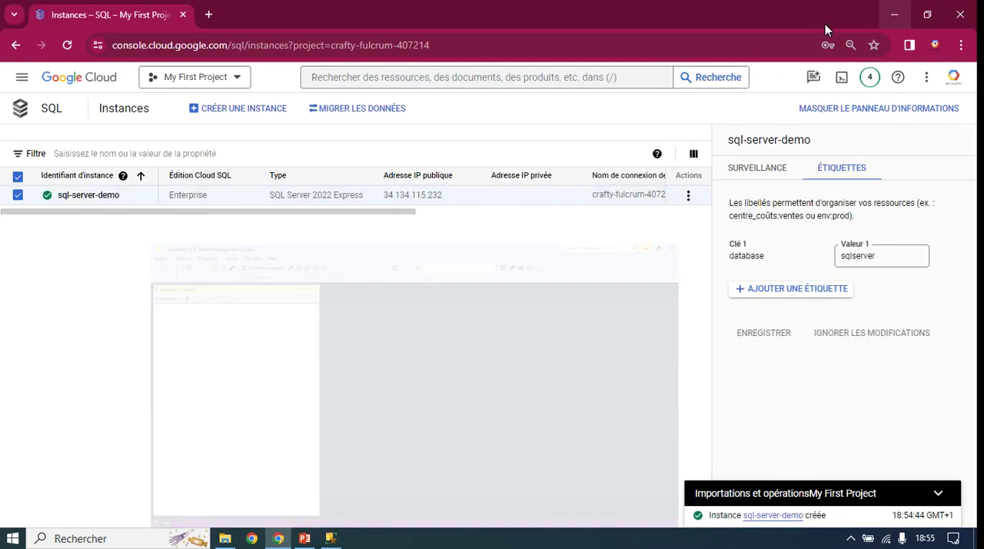
Step: Copy the public IP address of sql-server-demo from the instance list
left_click_drag(459, 198, 388, 199)
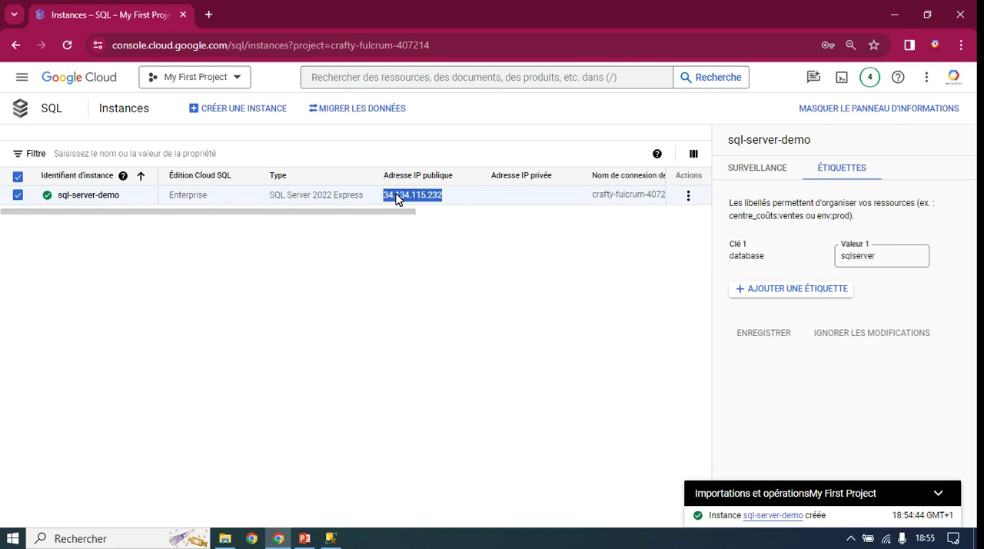
right_click(396, 197)
left_click(419, 212)
left_click(269, 435)
Step: Open a Windows command prompt and ping the instance at 34.134.115.232
left_click(14, 538)
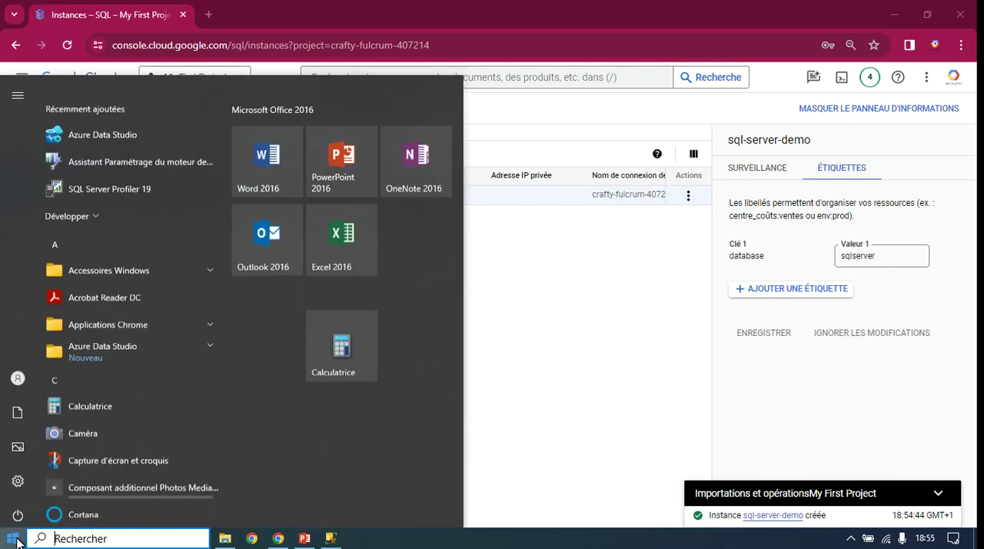
type("cmd")
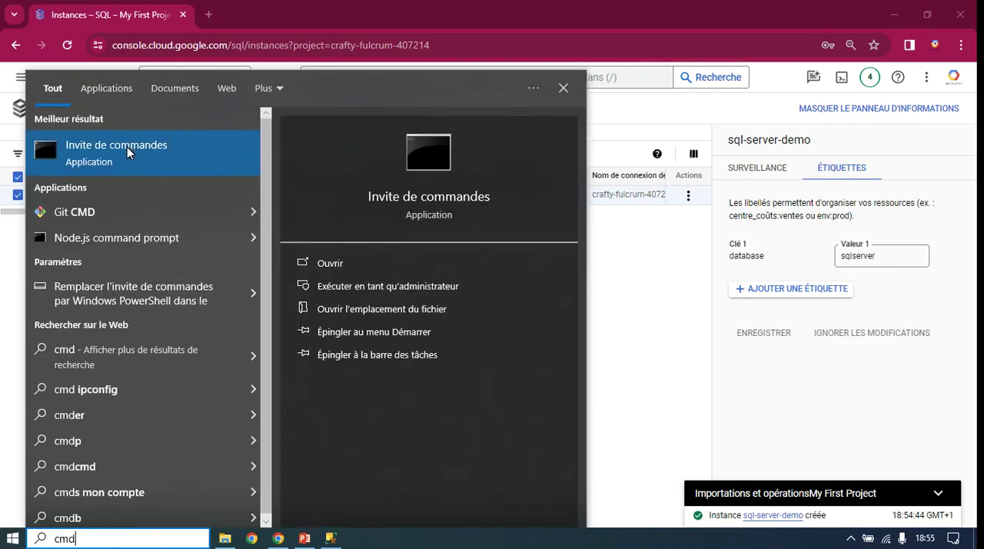
left_click(127, 147)
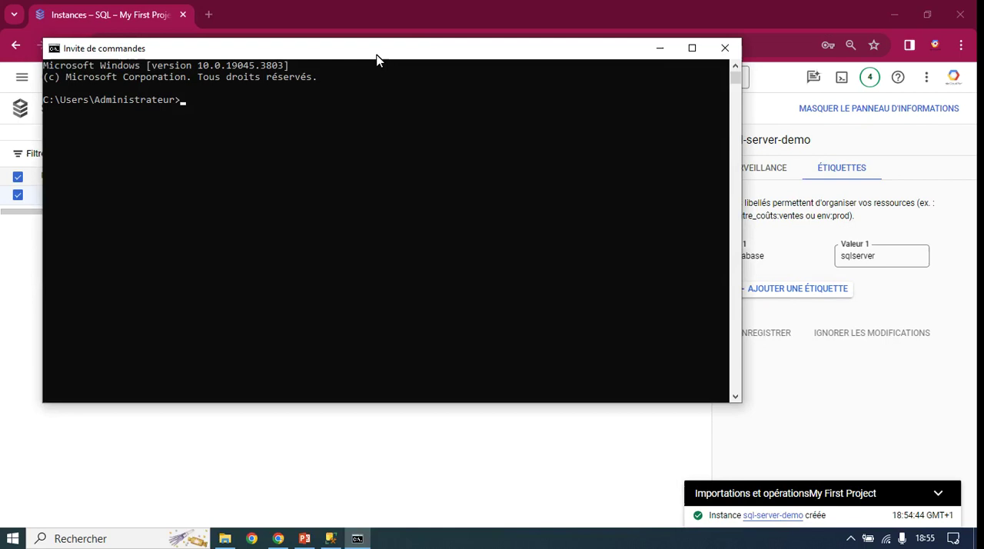
left_click_drag(377, 59, 432, 234)
type("ping")
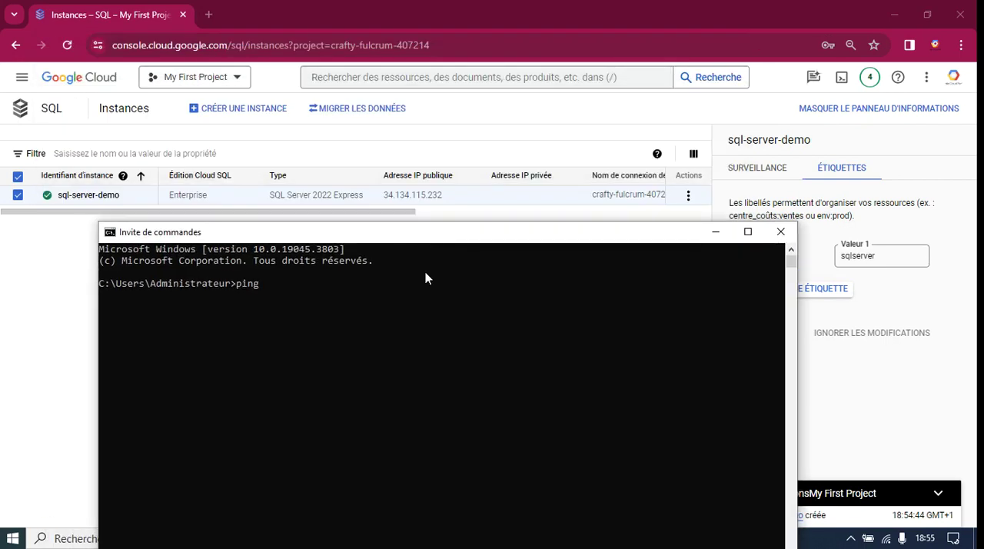
key("ctrl+v")
key("Return")
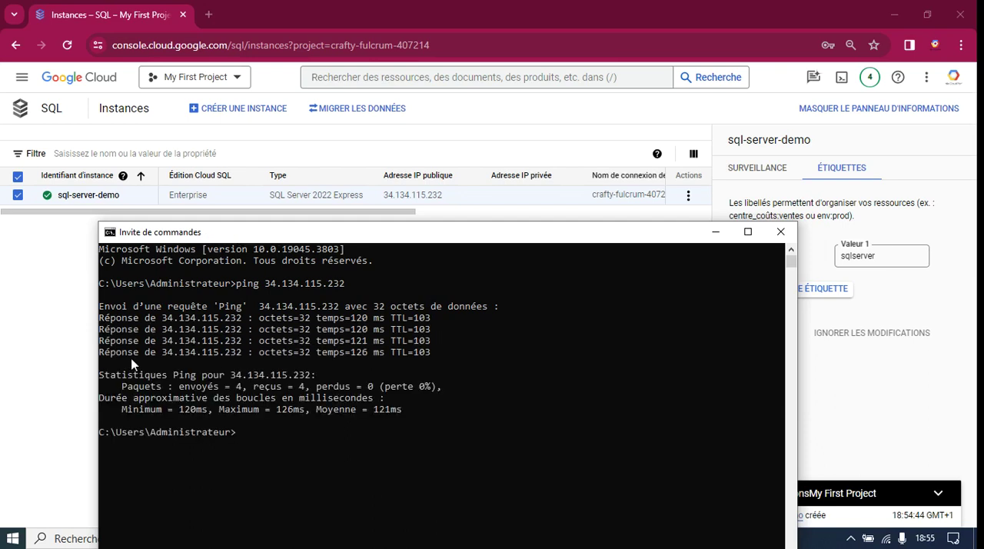
Step: Go back to the Google Cloud console, open sql-server-demo and examine its databases and user accounts
left_click(27, 349)
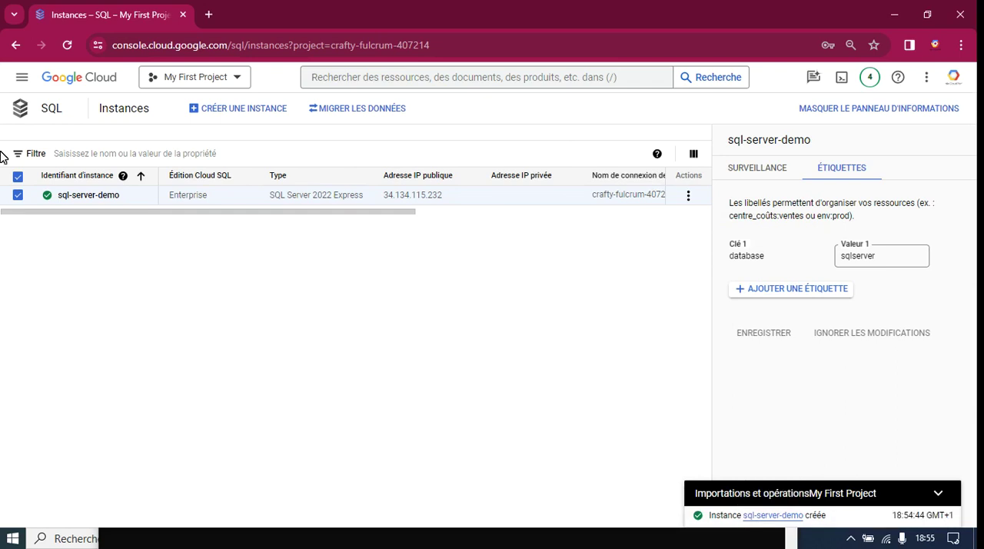
left_click(79, 195)
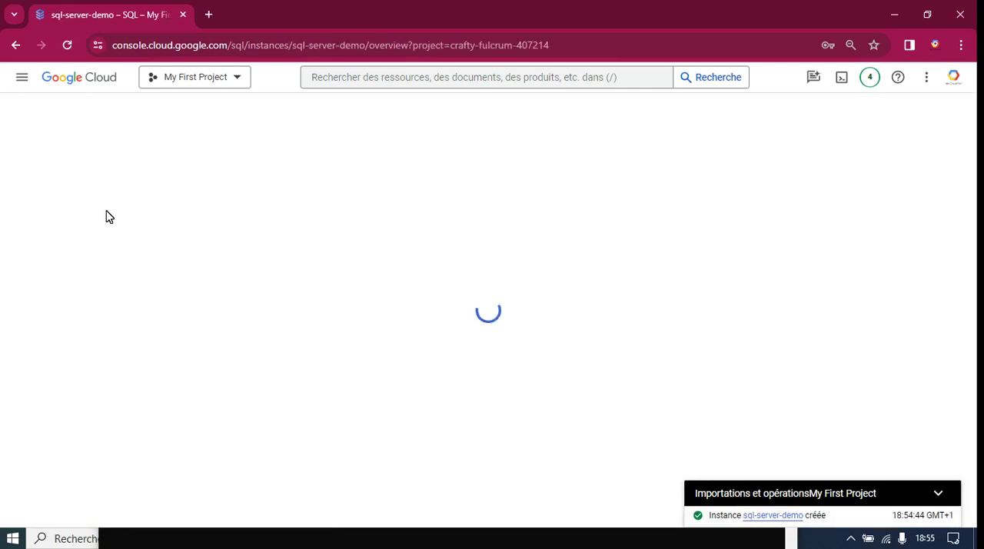
left_click(76, 251)
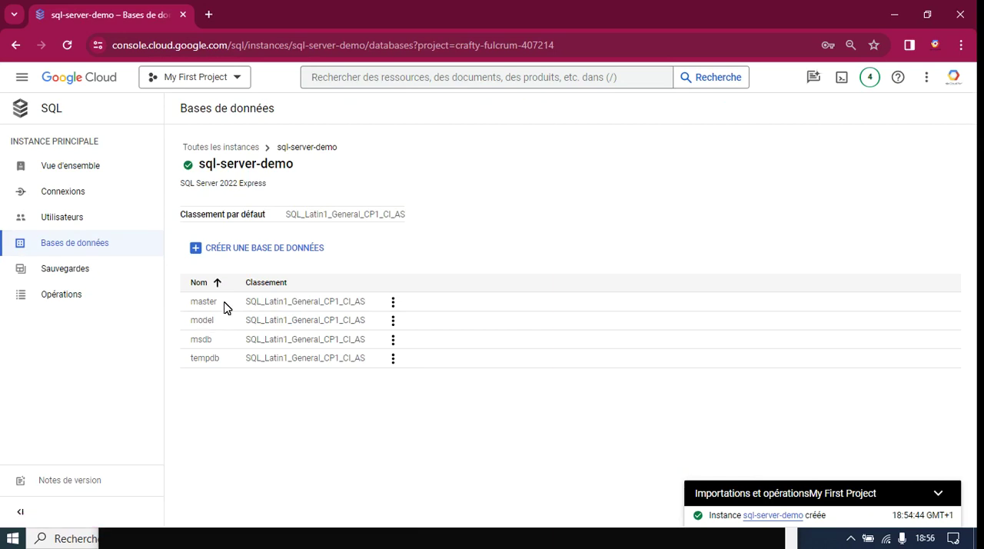
left_click_drag(225, 308, 191, 320)
left_click(72, 220)
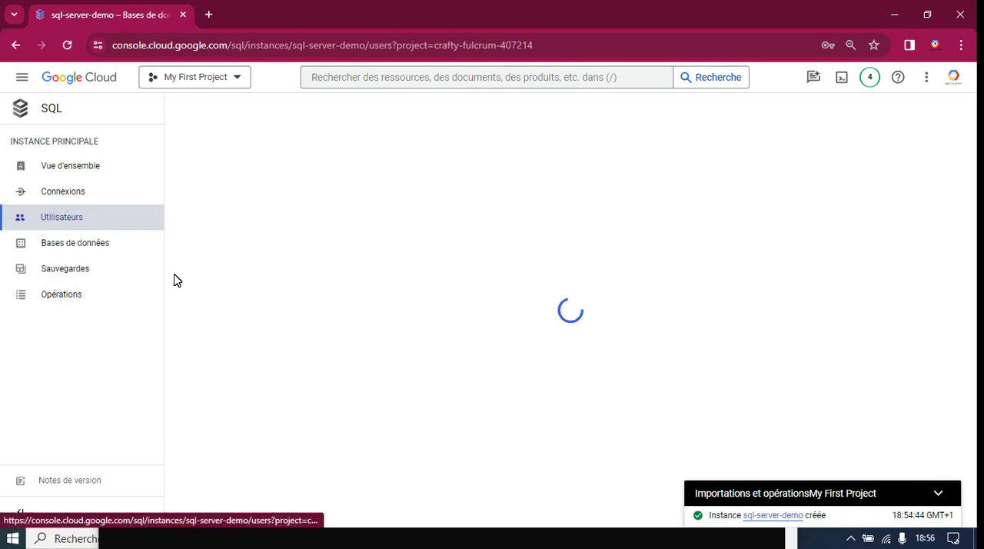
left_click_drag(236, 339, 190, 331)
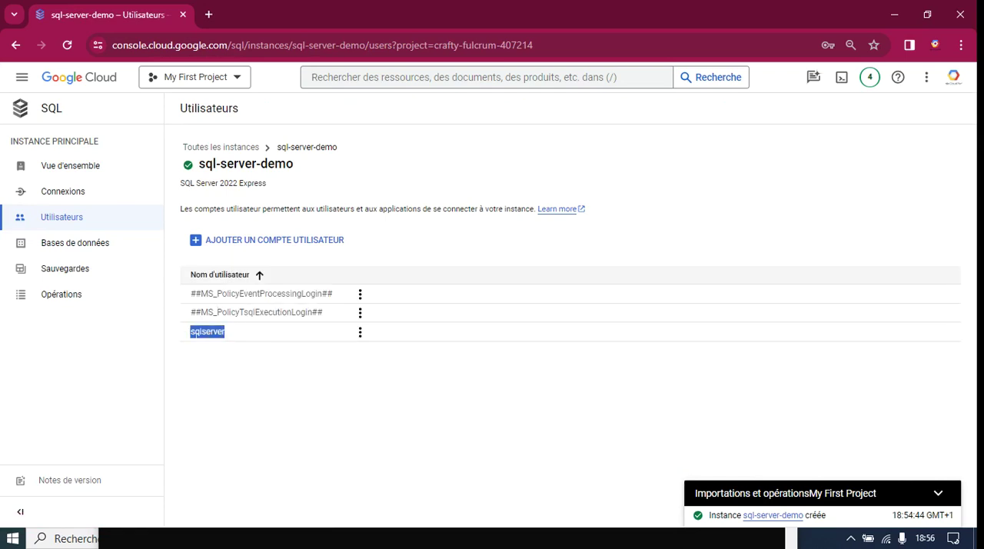
left_click(213, 393)
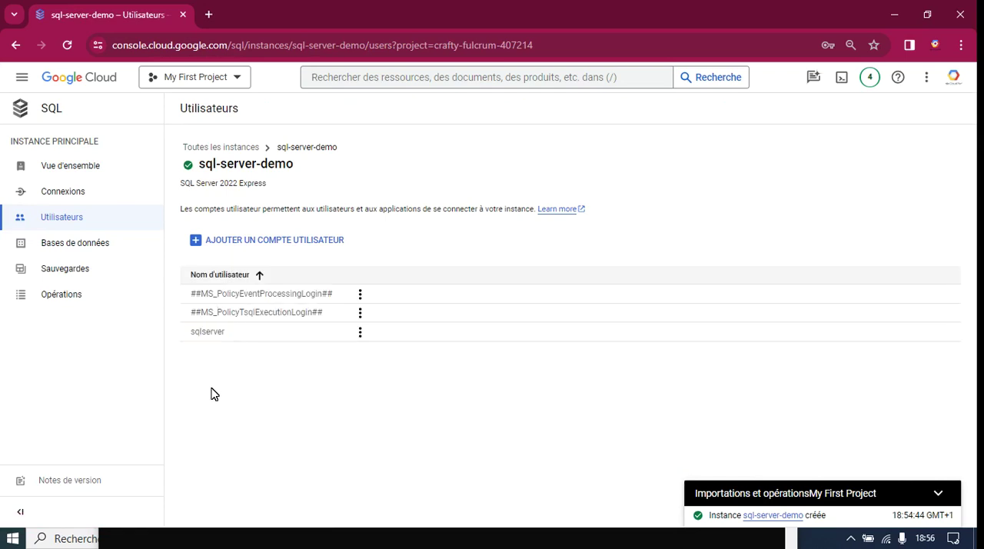
Step: Switch to the PowerPoint presentation and review the first three agenda points on slide 8
left_click(892, 22)
left_click(715, 231)
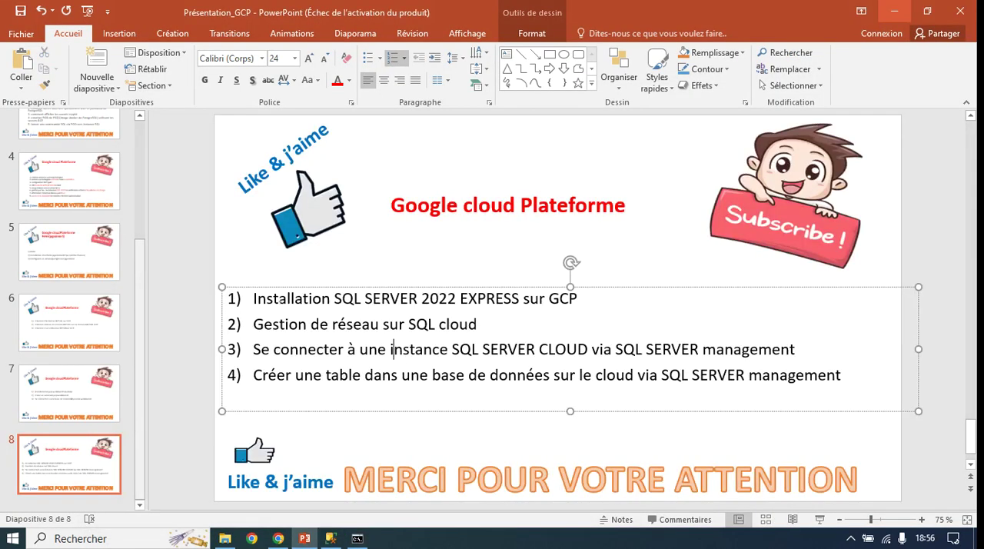
left_click_drag(252, 298, 582, 300)
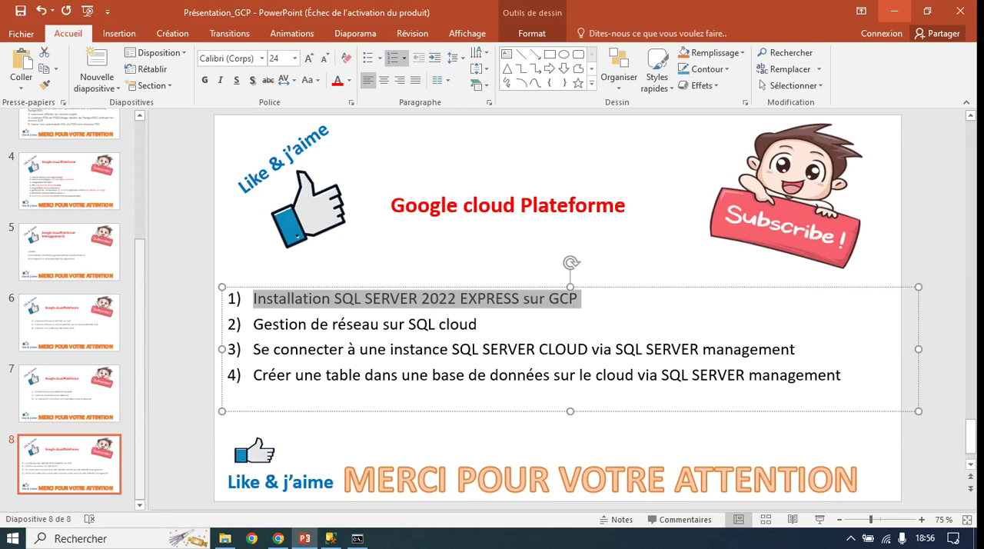
left_click_drag(254, 326, 482, 328)
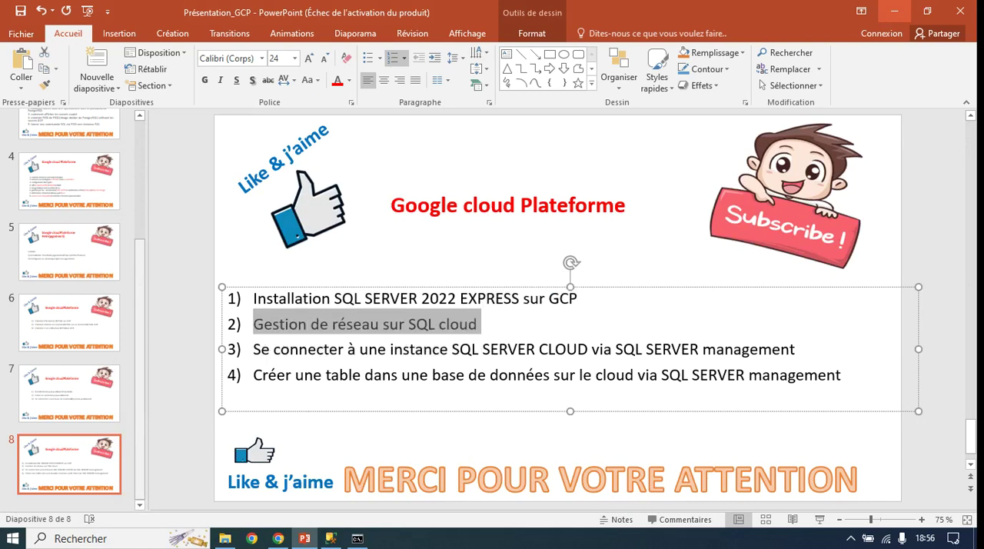
left_click_drag(254, 350, 591, 351)
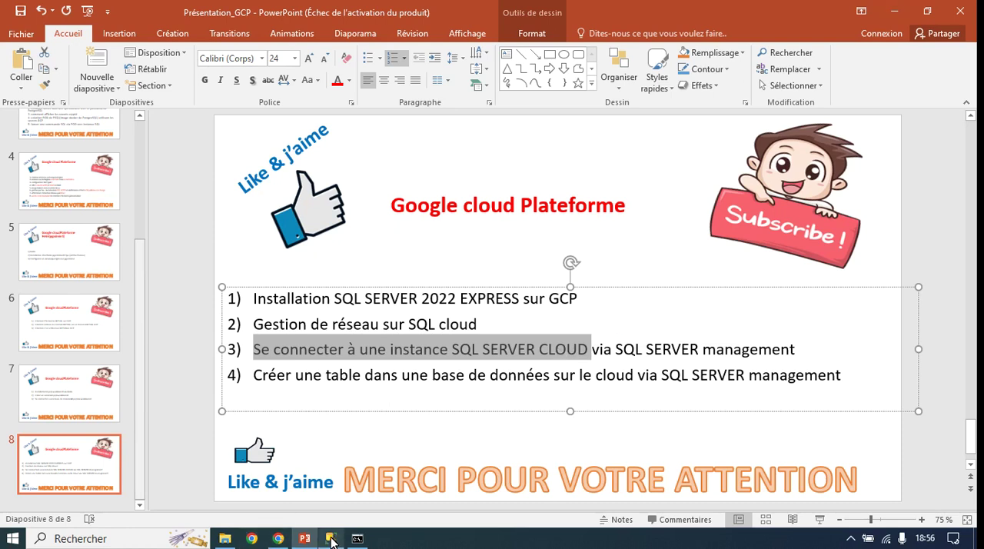
Step: Hide the command prompt, switch to SQL Server Management Studio and open the server connection dialog
mouse_move(329, 542)
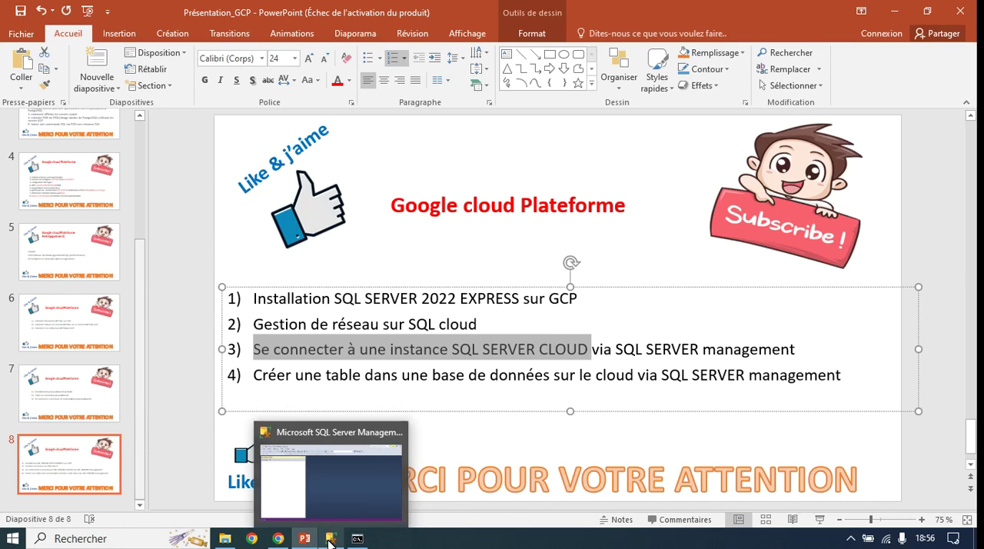
left_click(358, 539)
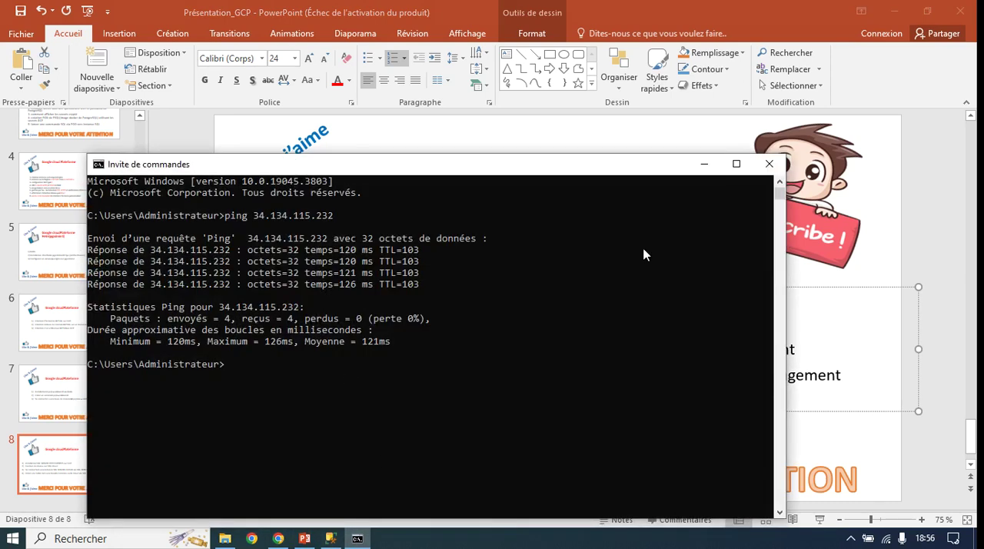
left_click(695, 167)
left_click(332, 540)
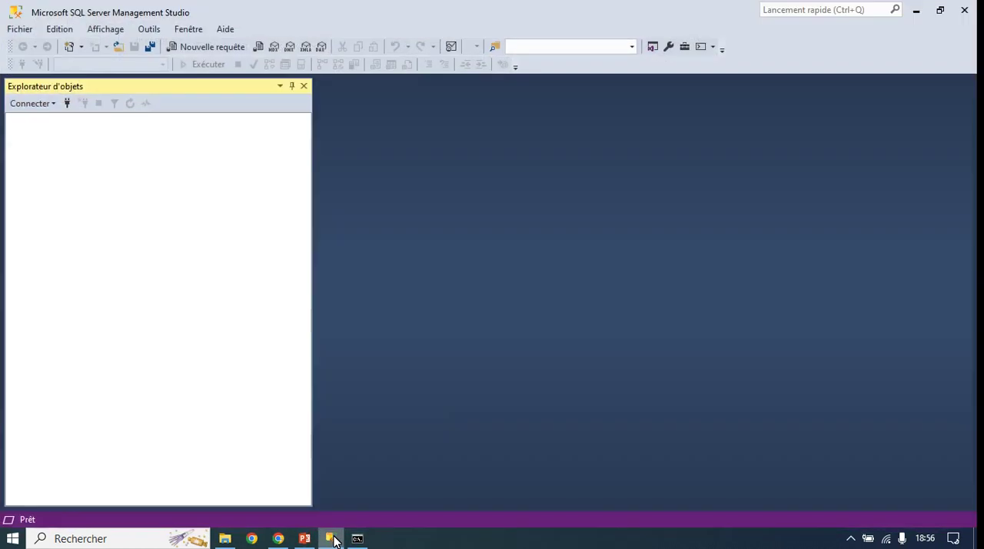
left_click(66, 104)
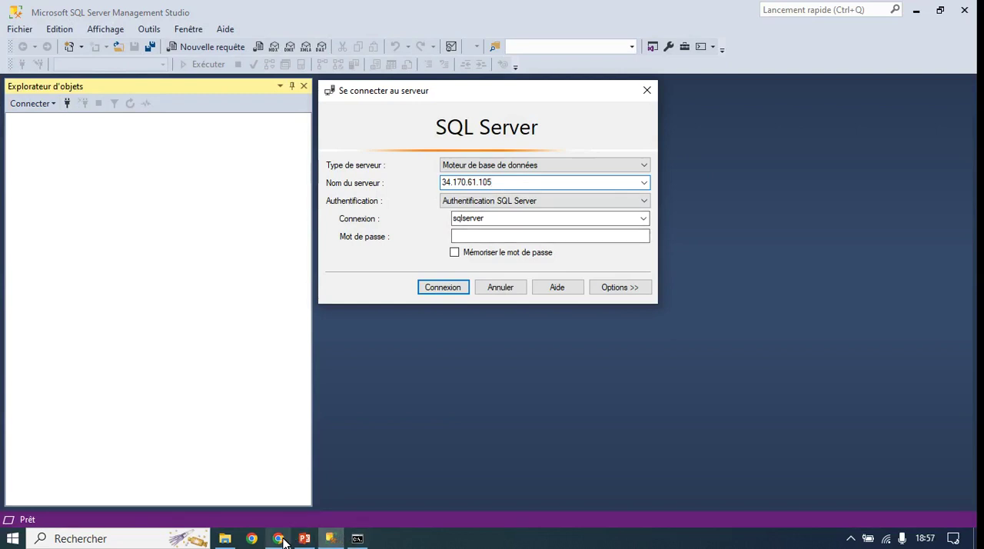
Step: Copy the public IP address from the sql-server-demo overview and return to the SQL Server Management Studio connection dialog
left_click(278, 538)
left_click(66, 176)
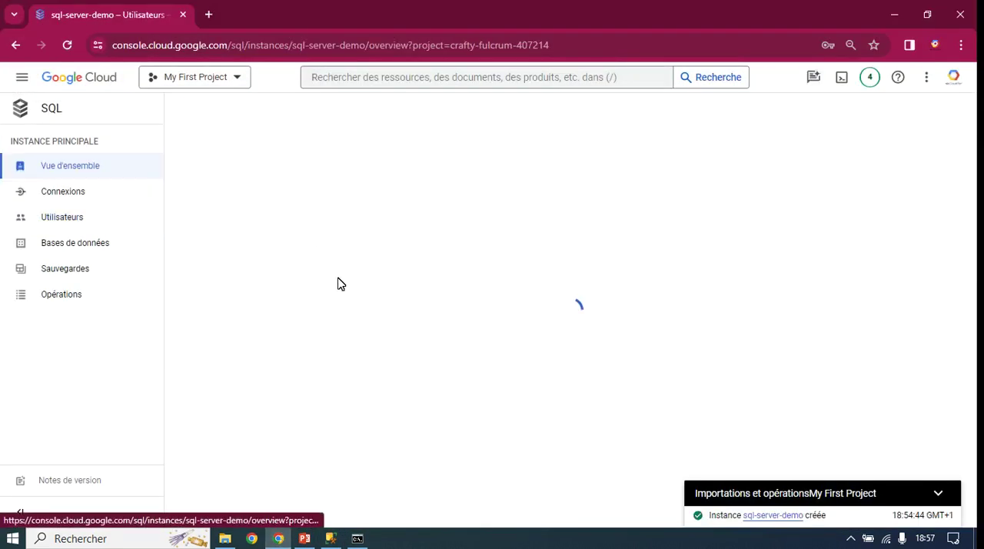
left_click_drag(306, 458, 207, 459)
key("ctrl+c")
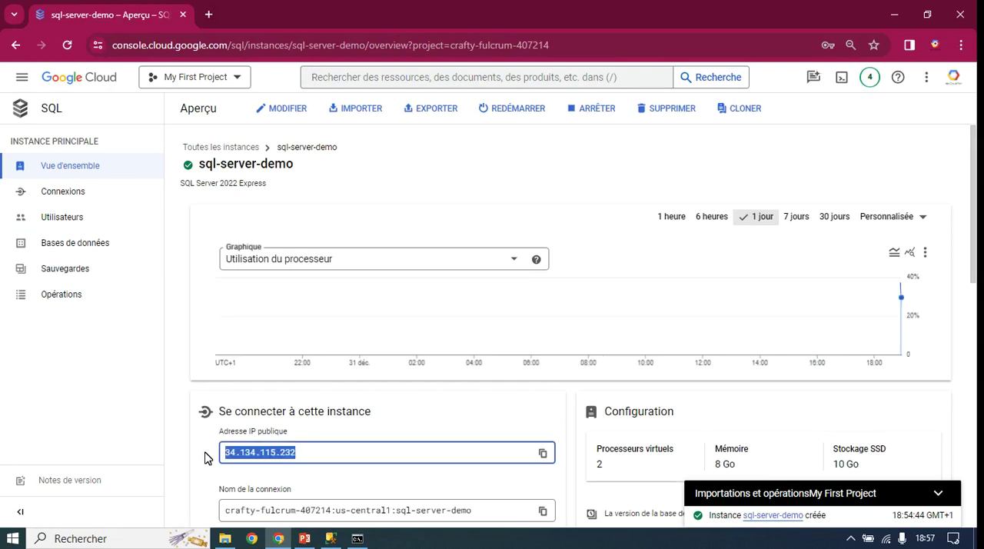
left_click(331, 538)
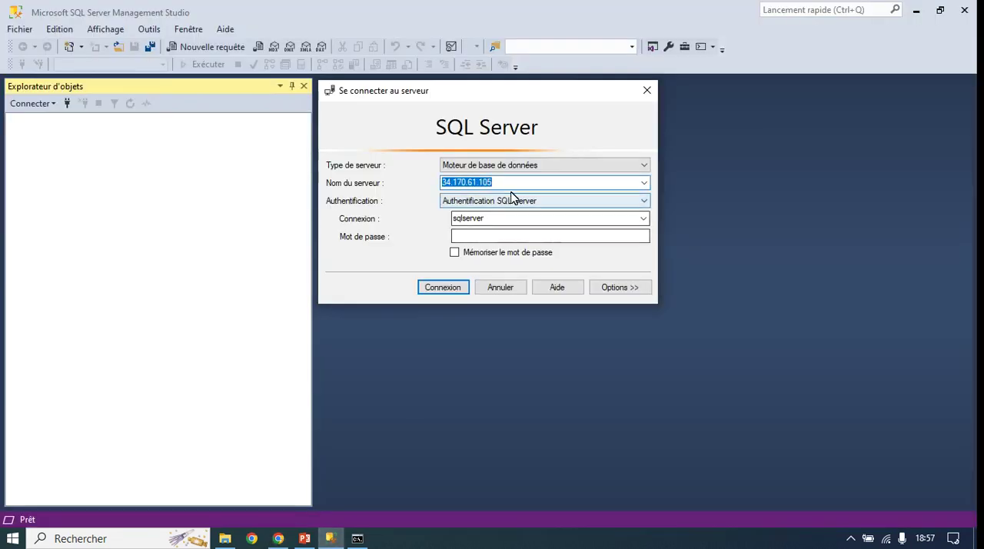
Step: Replace the server name in the connection dialog with the copied public IP address, 34.134.115.232
key("BackSpace")
key("ctrl+v")
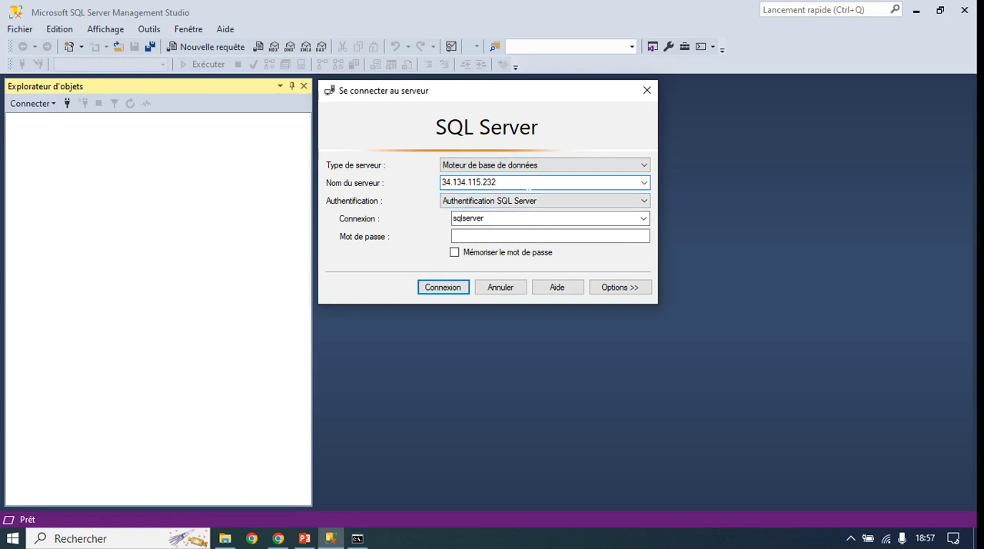
left_click_drag(529, 186, 423, 186)
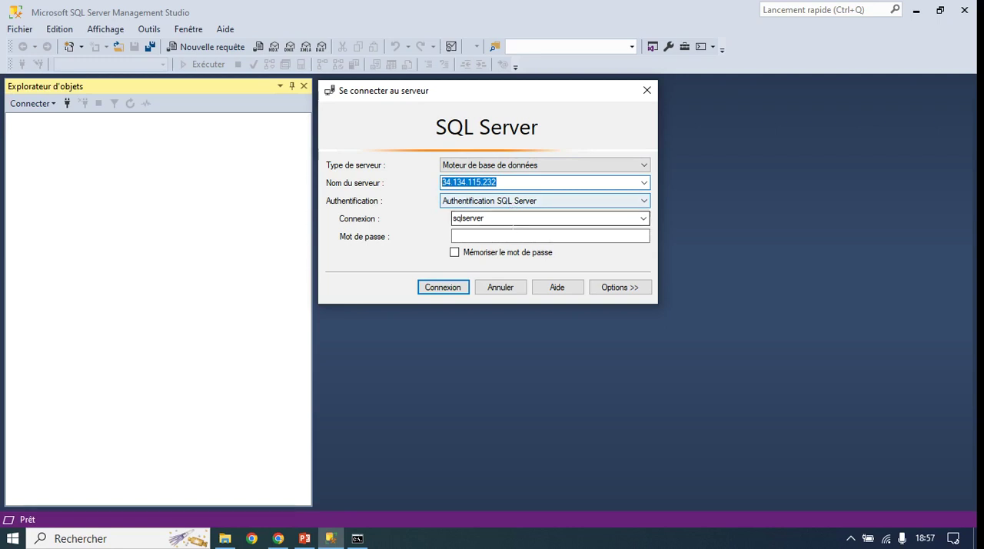
Step: Enter the password for the sqlserver login, try to connect to the server and dismiss the resulting message
double_click(503, 220)
left_click(501, 236)
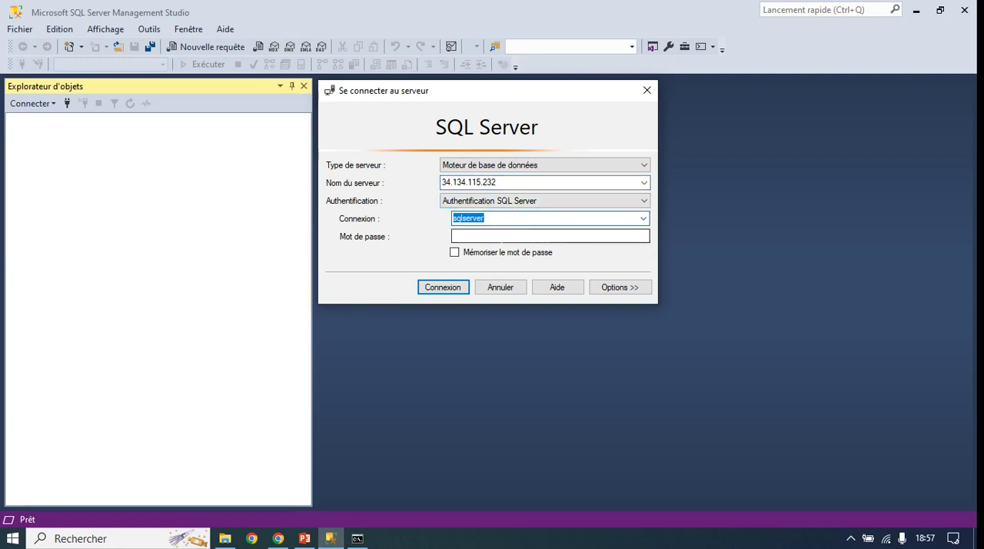
type("********")
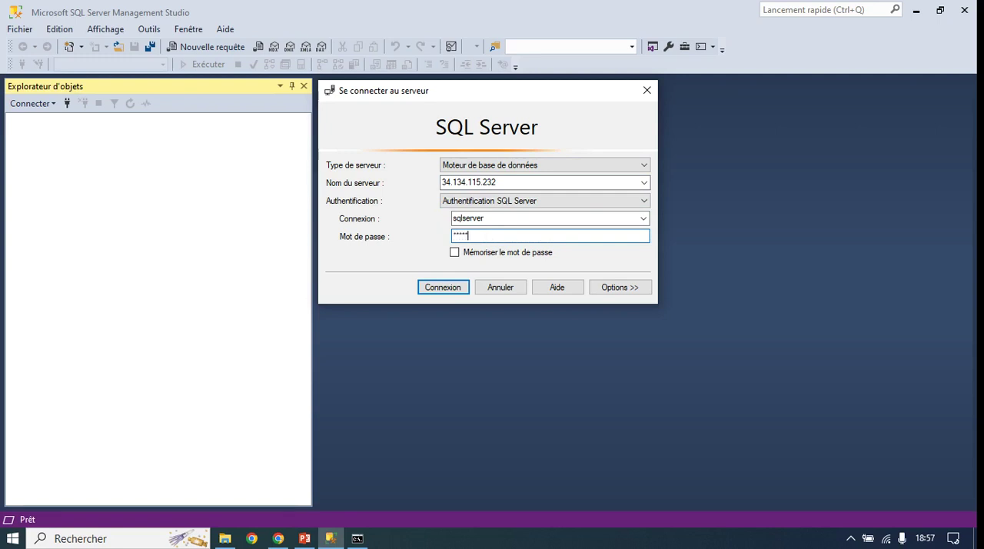
type("***")
left_click(460, 290)
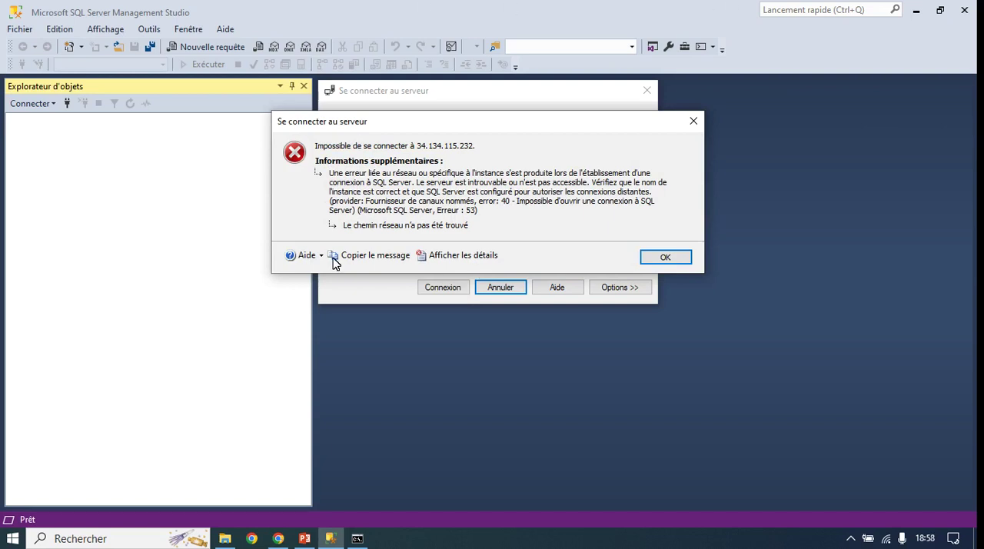
left_click(693, 121)
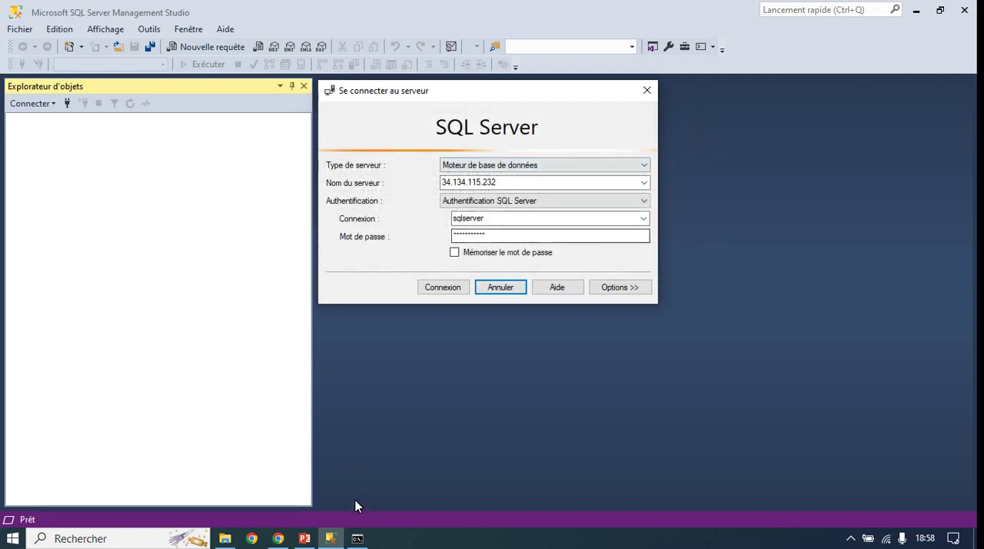
Step: Switch to the PowerPoint presentation, highlight the second agenda point on slide 8, and return to the Google Cloud console
left_click(304, 538)
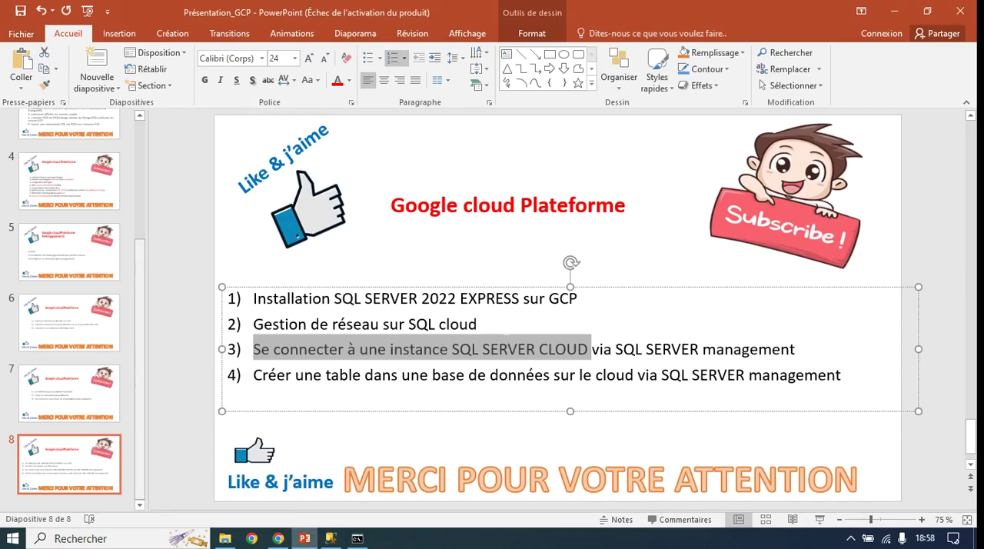
left_click_drag(479, 323, 256, 328)
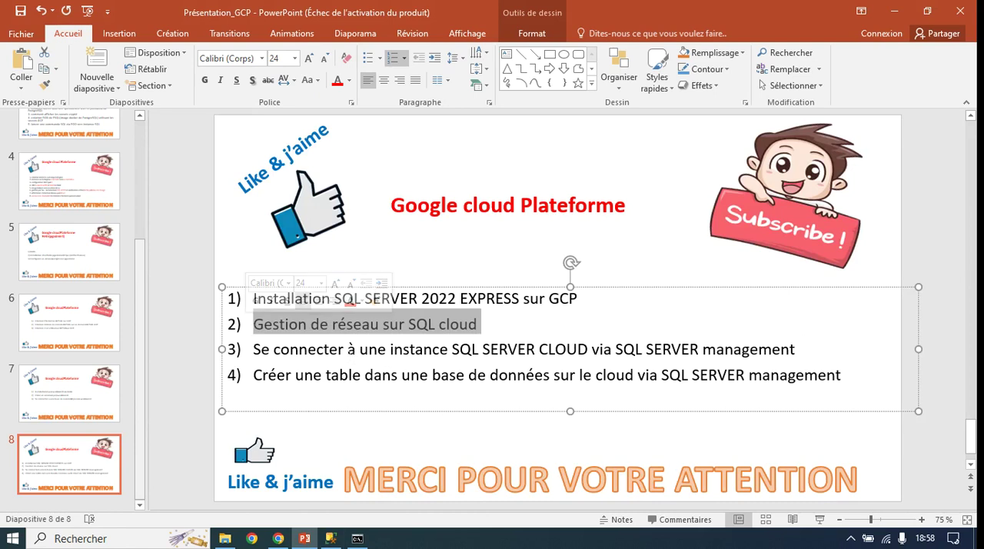
left_click(278, 542)
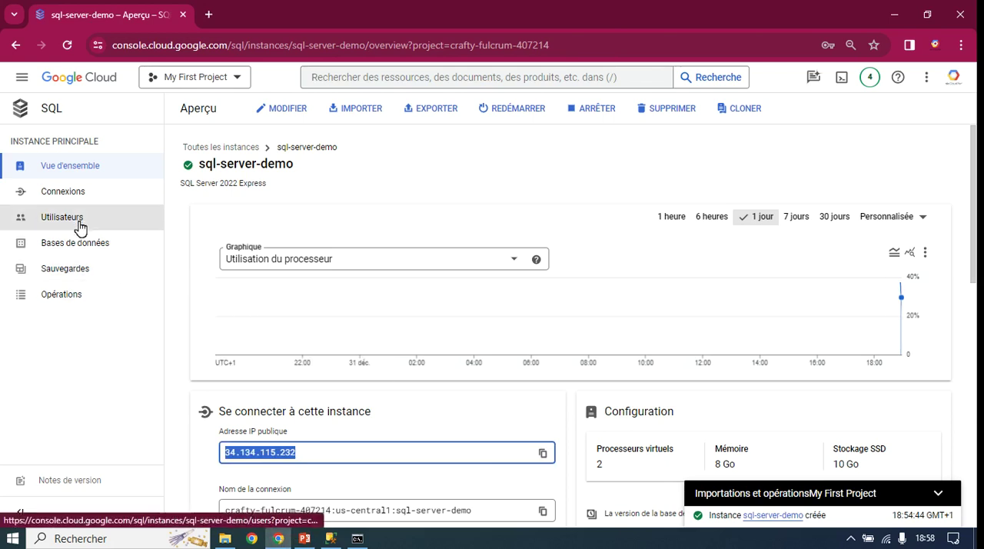
Step: Open the connection settings of sql-server-demo and examine its networking options, including IP assignment and authorized networks
left_click(65, 199)
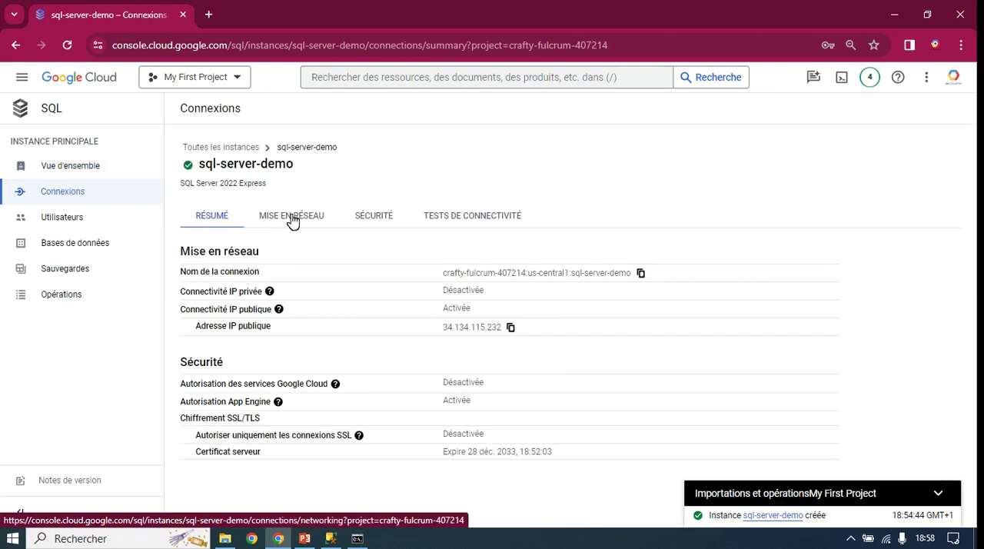
left_click(293, 220)
scroll(367, 356, "down", 1)
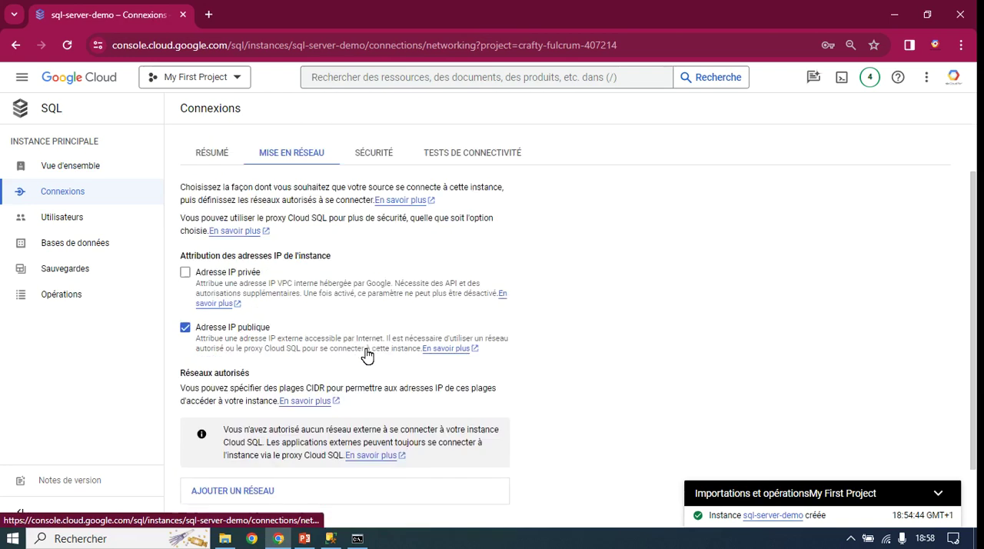
scroll(367, 356, "down", 1)
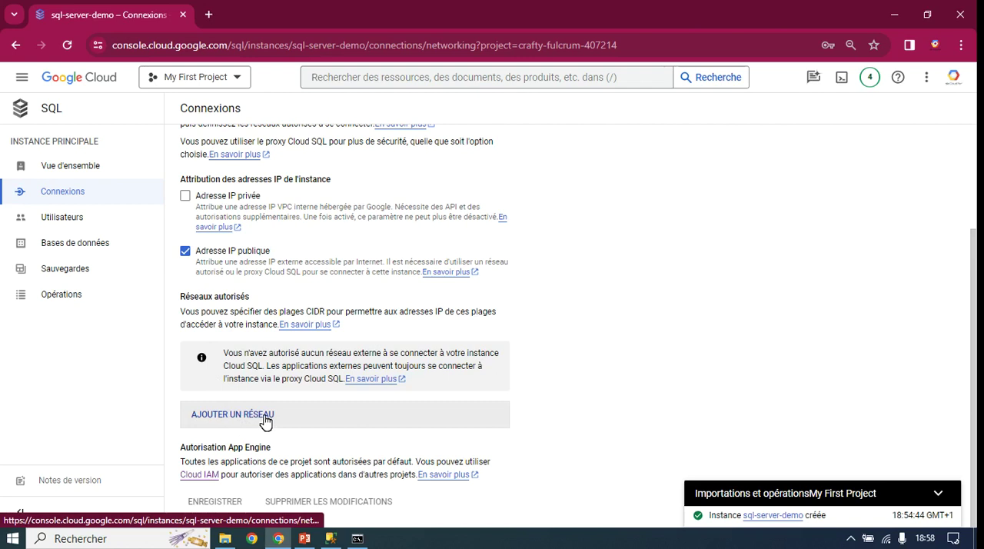
scroll(266, 417, "up", 2)
scroll(266, 415, "down", 2)
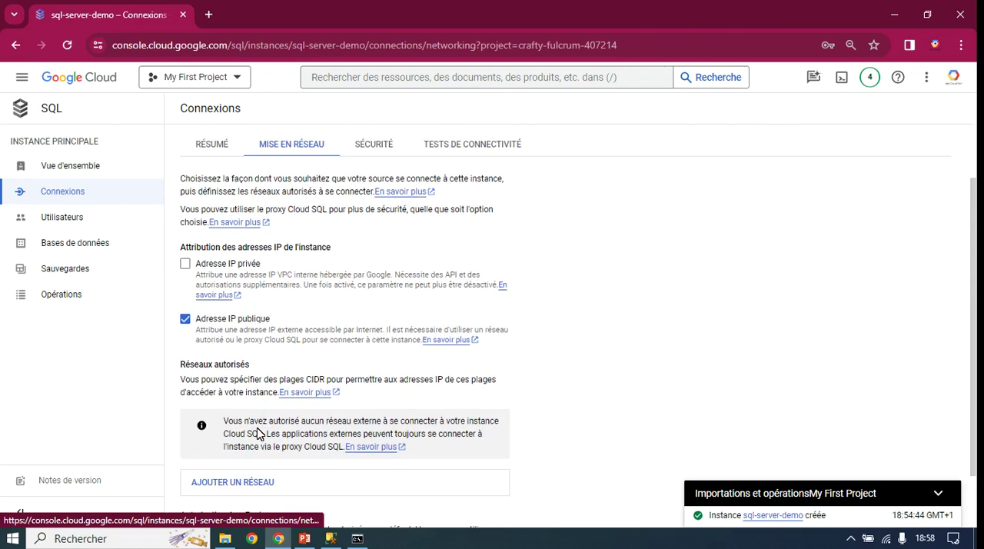
scroll(266, 418, "up", 2)
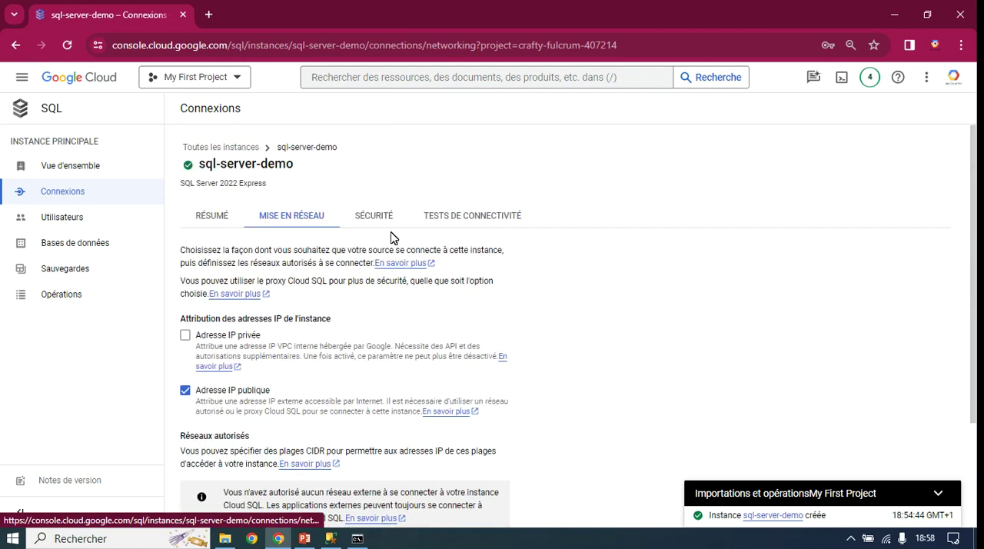
Step: Start creating a connectivity test for sql-server-demo and enter test-connexion-db as its name
left_click(451, 223)
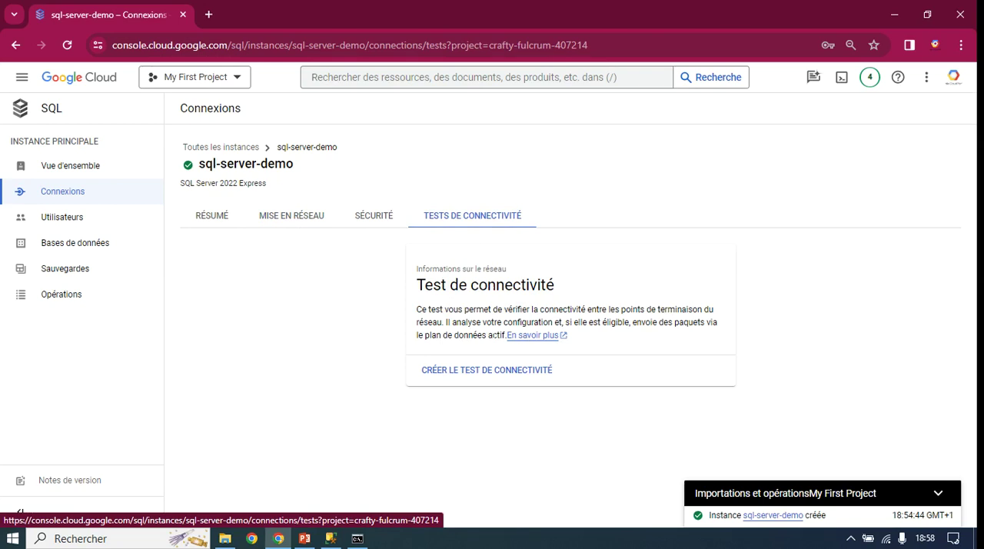
left_click(482, 372)
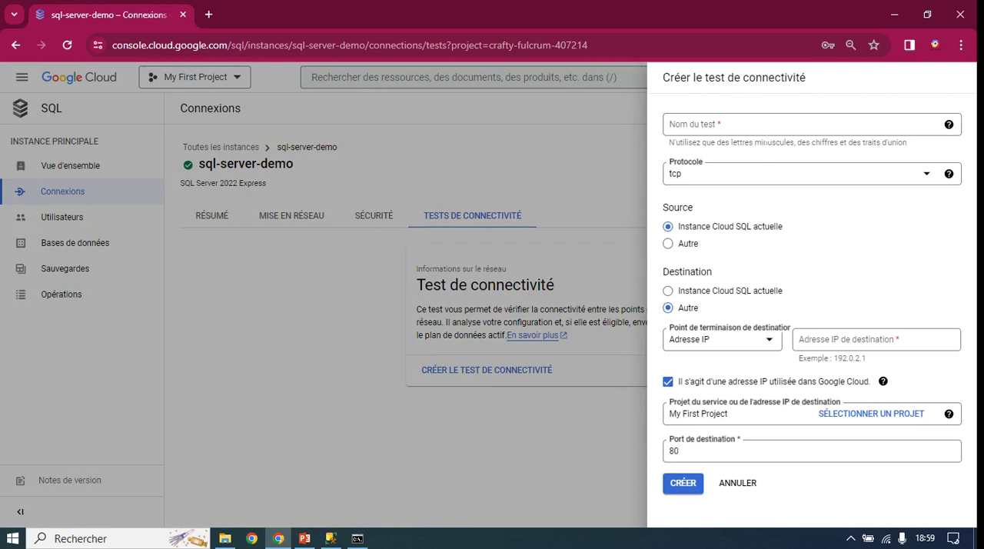
left_click(729, 128)
type("d")
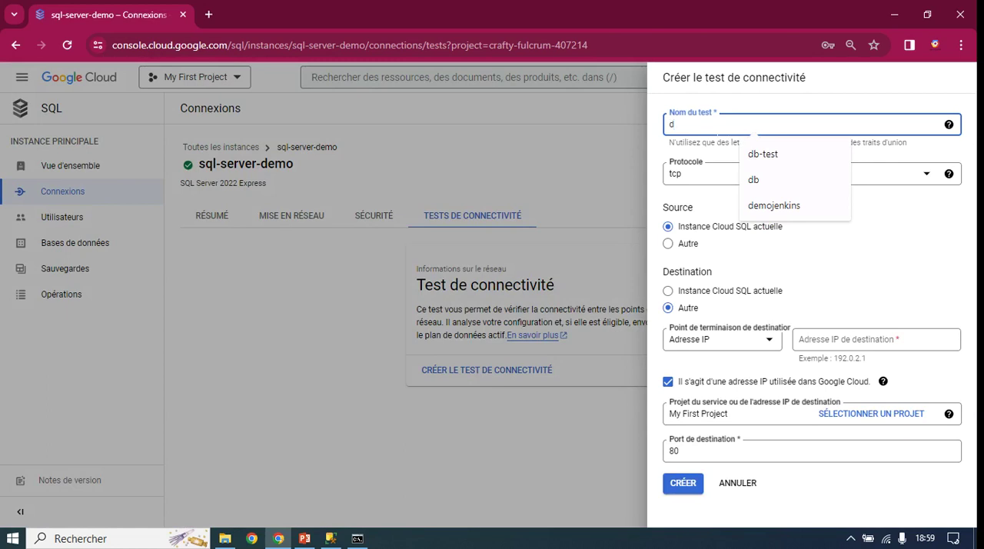
key("BackSpace")
type("test")
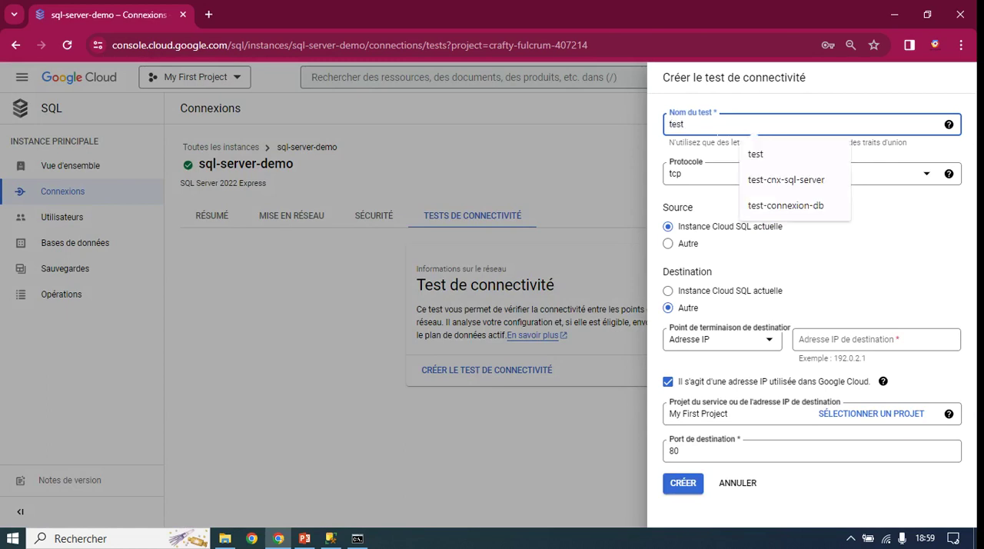
type("-ci")
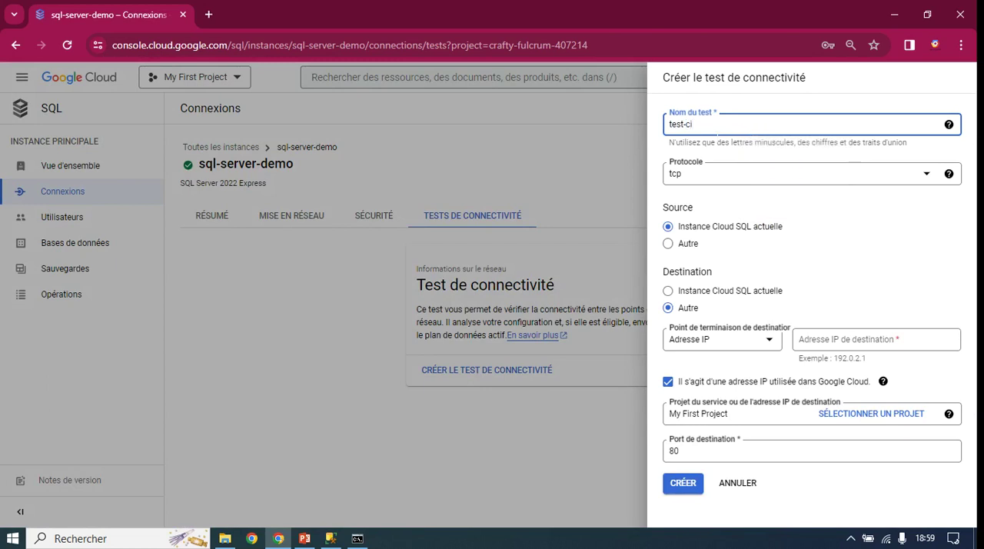
key("BackSpace")
type("onnexion-db")
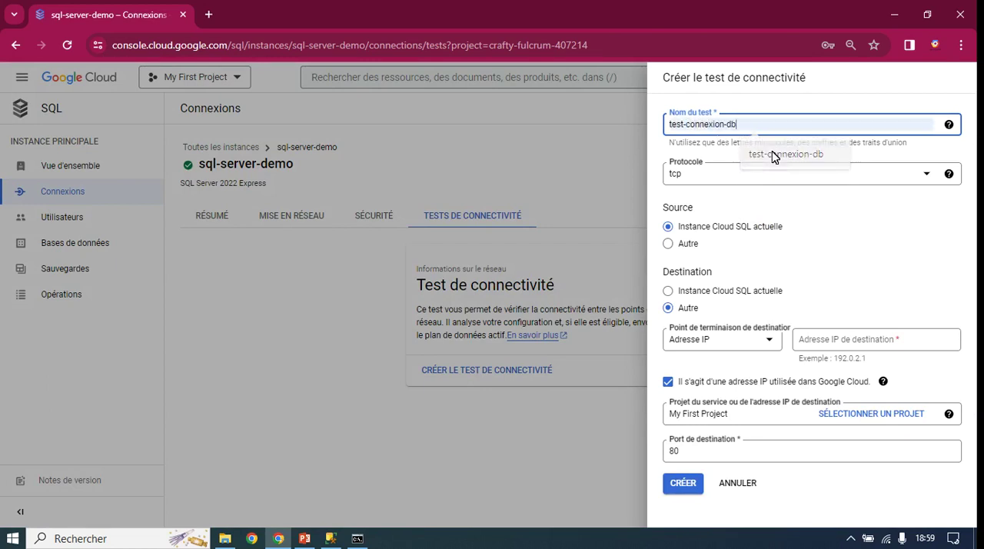
left_click(776, 155)
Step: Change the connectivity test's name to test-connexion-base-donnees
left_click_drag(738, 125, 658, 128)
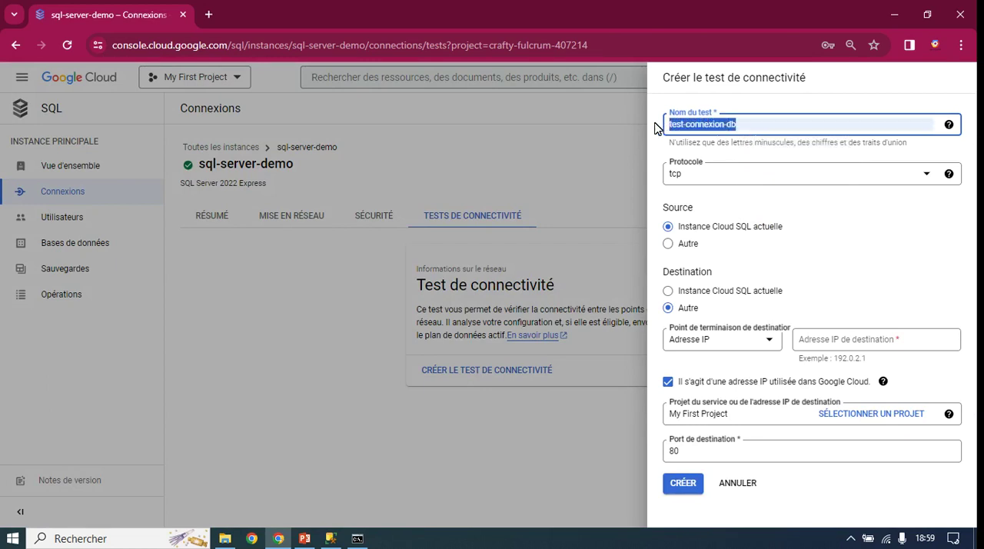
left_click(732, 124)
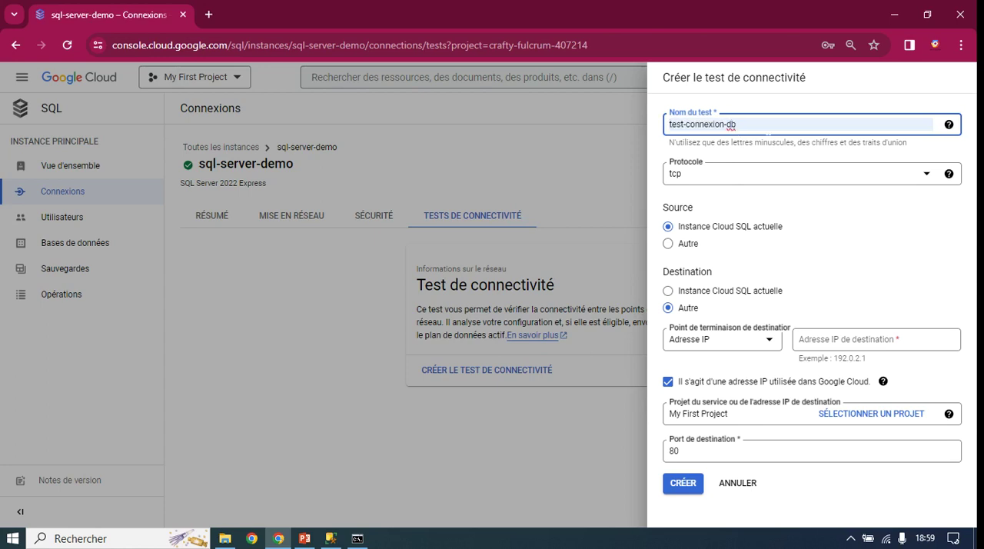
double_click(732, 124)
type("base")
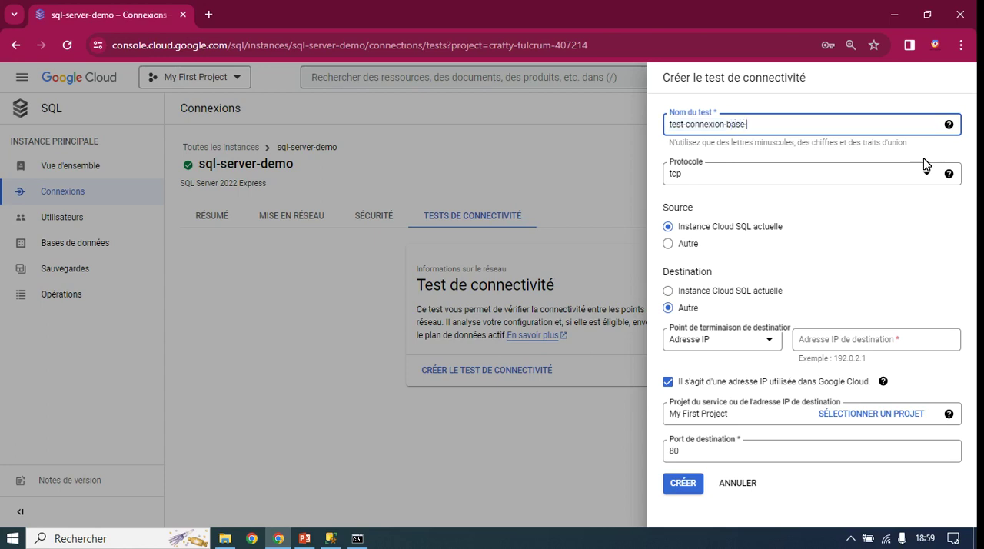
type("-donnees")
left_click(884, 226)
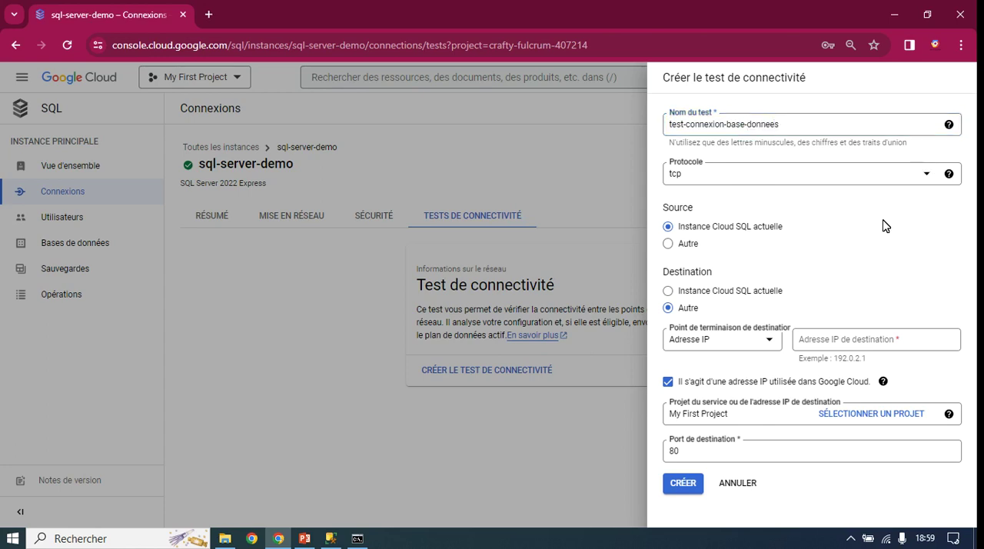
Step: Choose the tcp protocol for the connectivity test and set its source to Autre
left_click(934, 179)
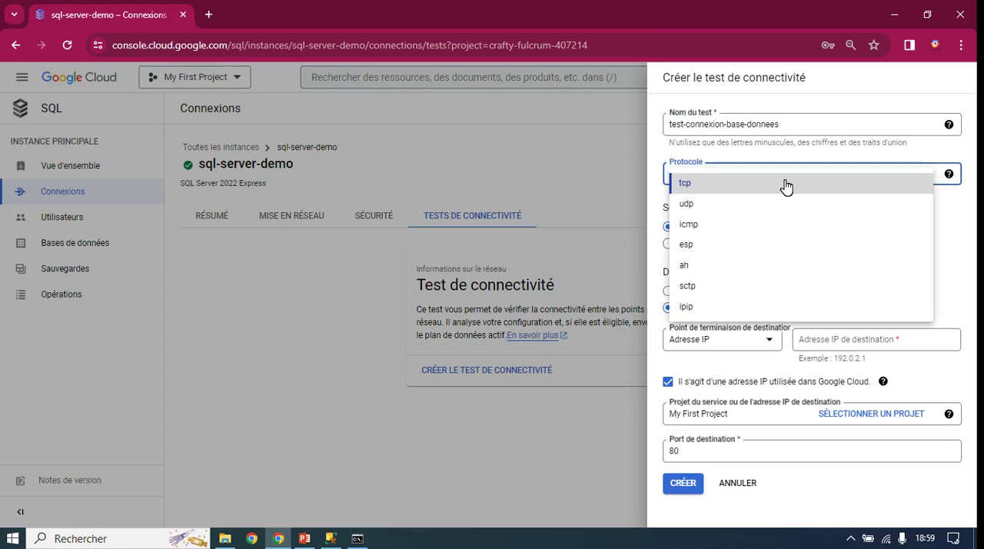
left_click(720, 186)
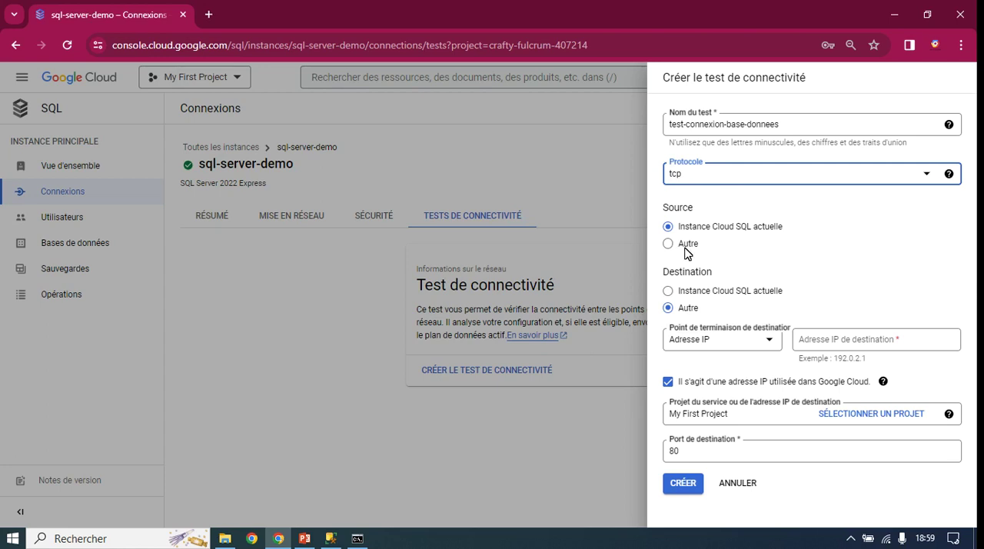
left_click(668, 244)
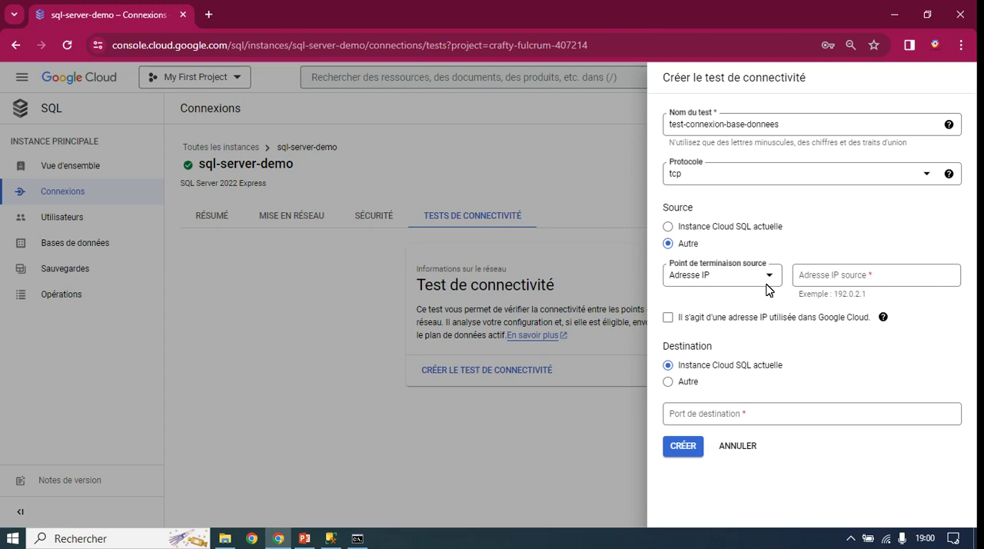
Step: Open a new browser tab, search Google for "mon adresse ip" and highlight part of the query
left_click(209, 15)
left_click(131, 18)
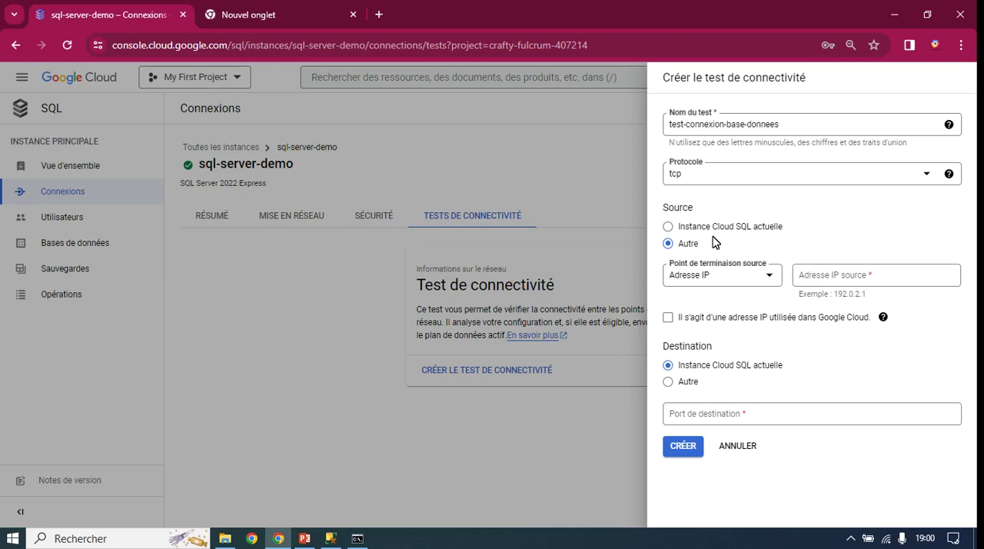
left_click(243, 14)
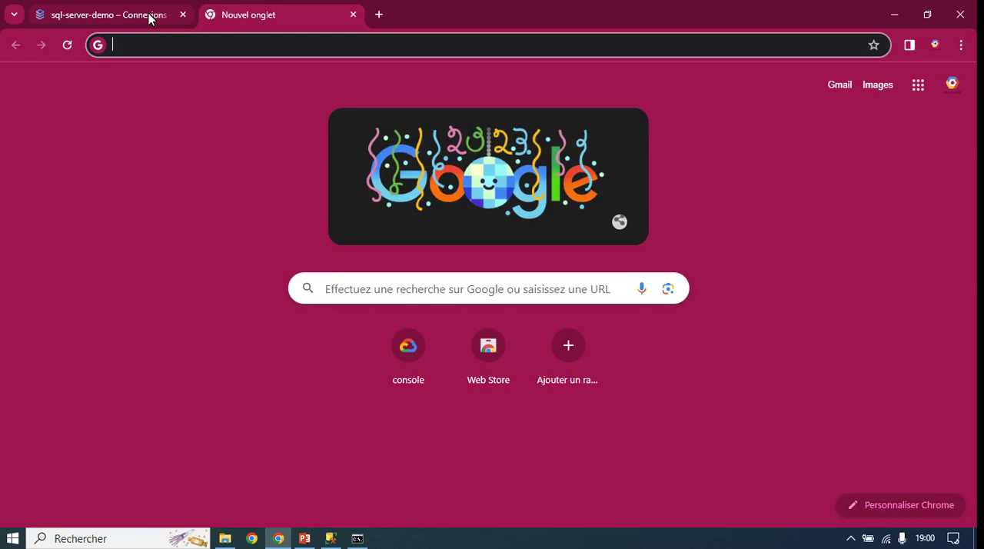
mouse_move(149, 13)
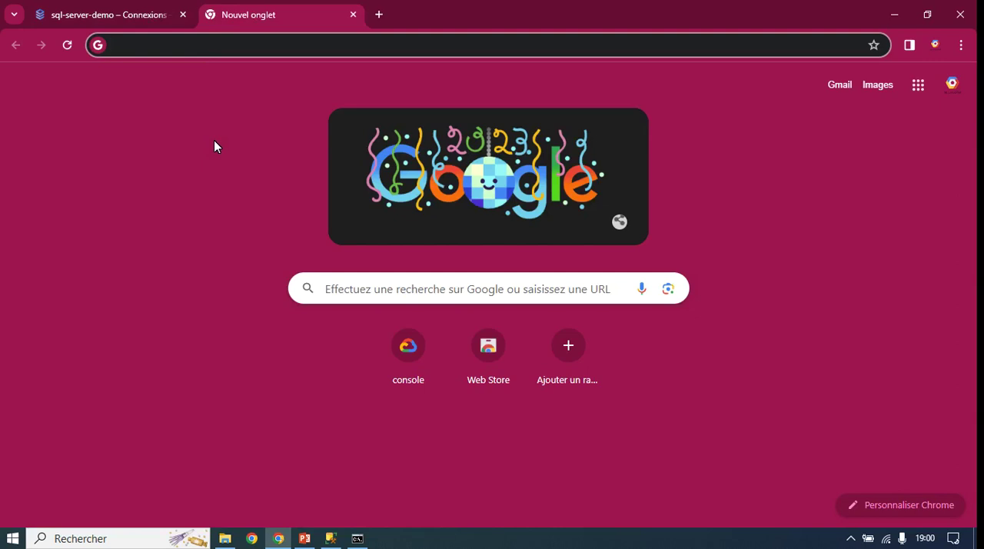
left_click(164, 49)
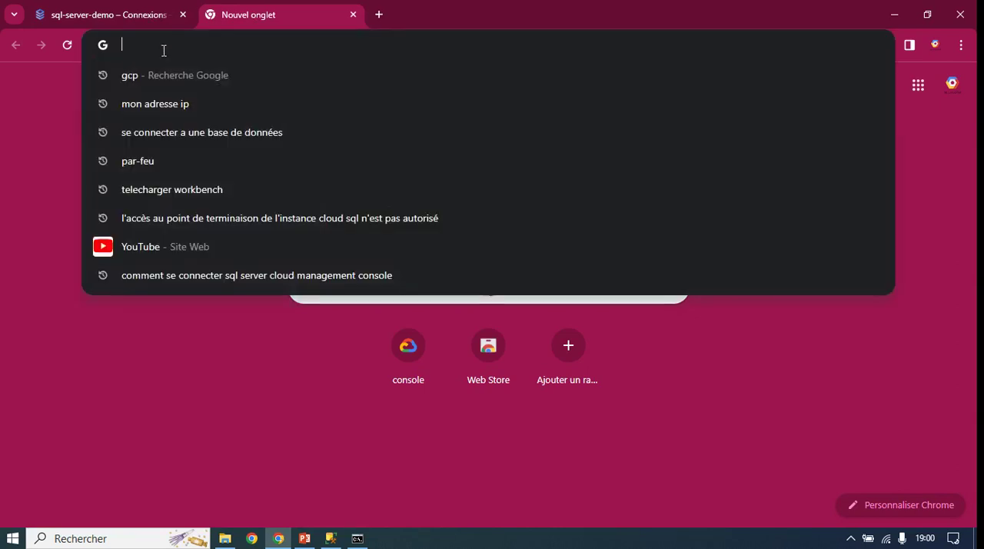
type("mon")
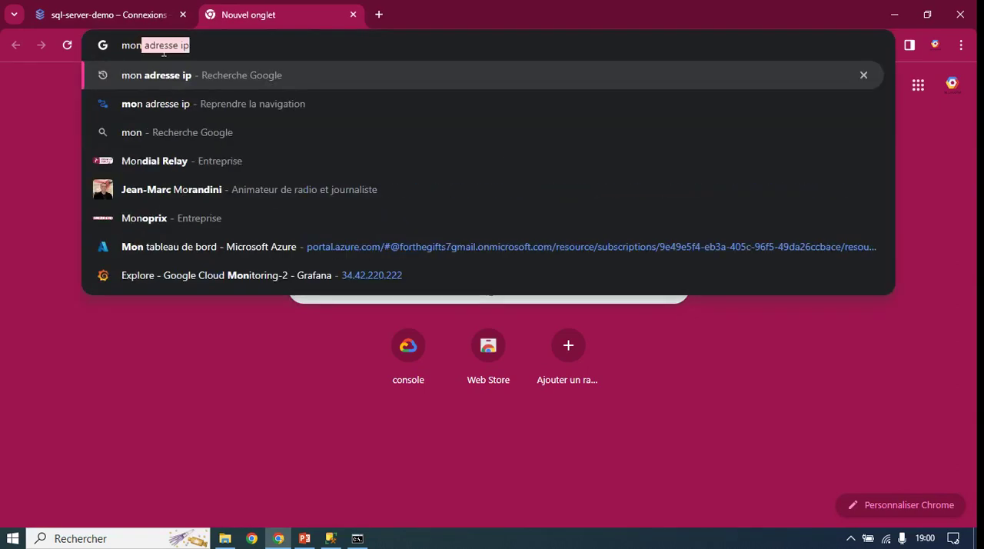
key("Right")
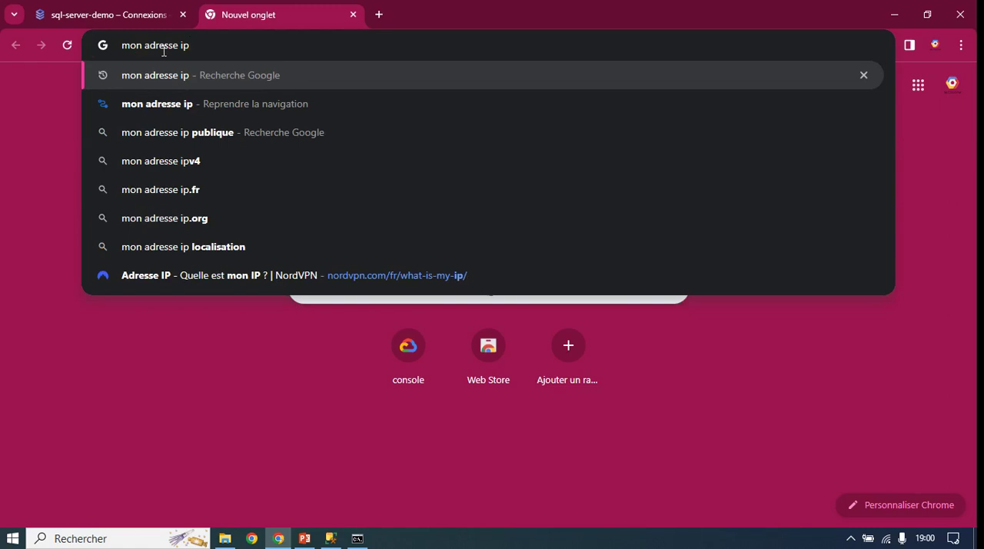
key("Return")
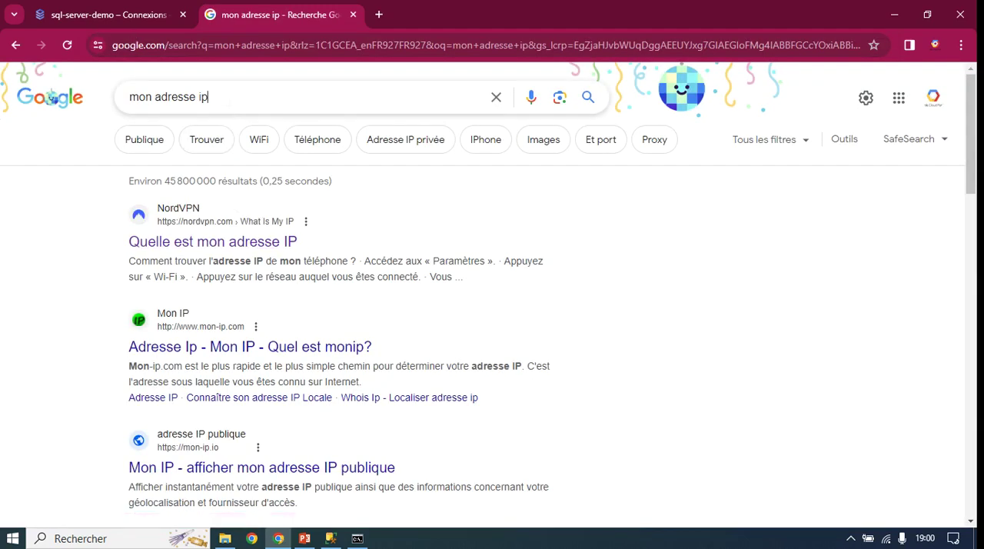
left_click_drag(222, 97, 159, 97)
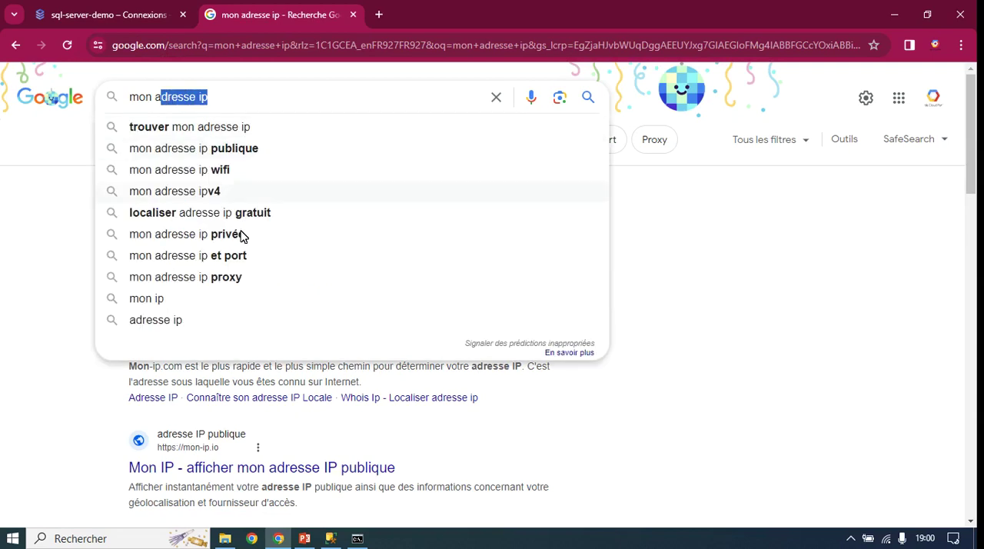
Step: Open the NordVPN "Quelle est mon adresse IP" result and copy the public IP address it shows
left_click(834, 324)
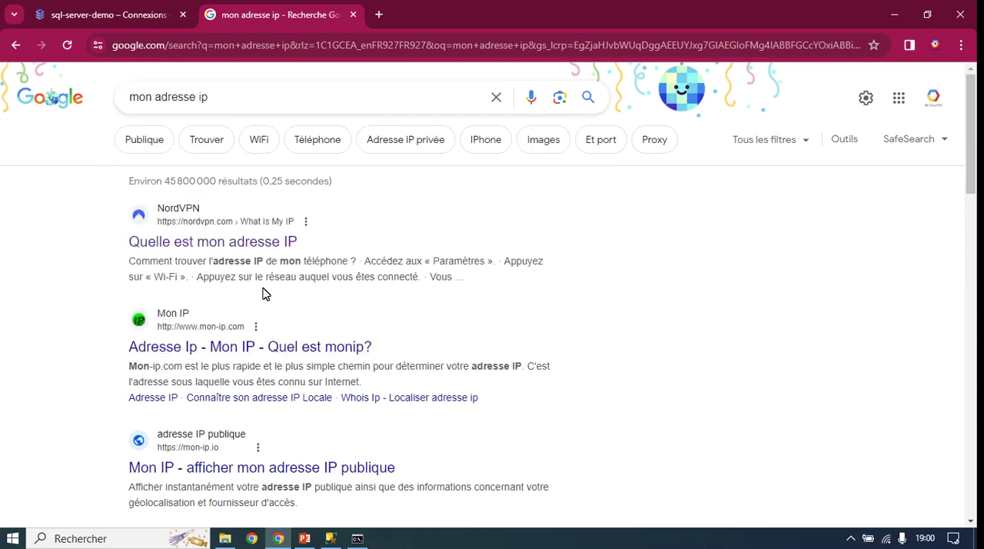
left_click(254, 244)
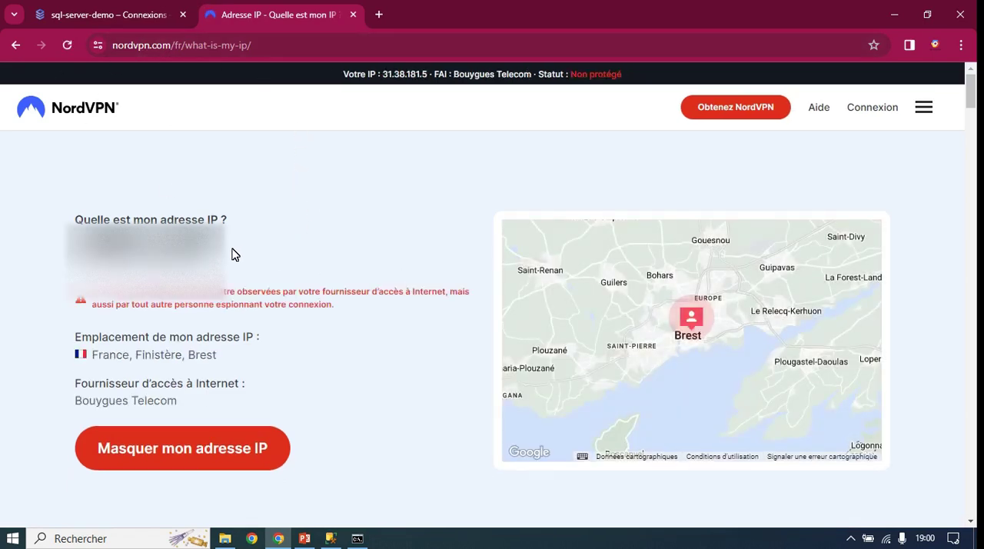
left_click_drag(235, 255, 68, 249)
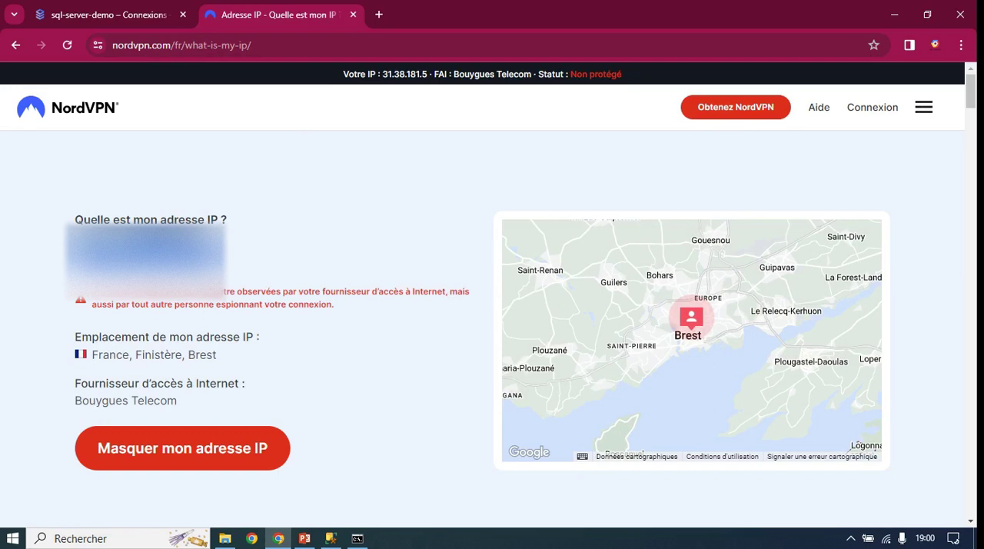
left_click(236, 266)
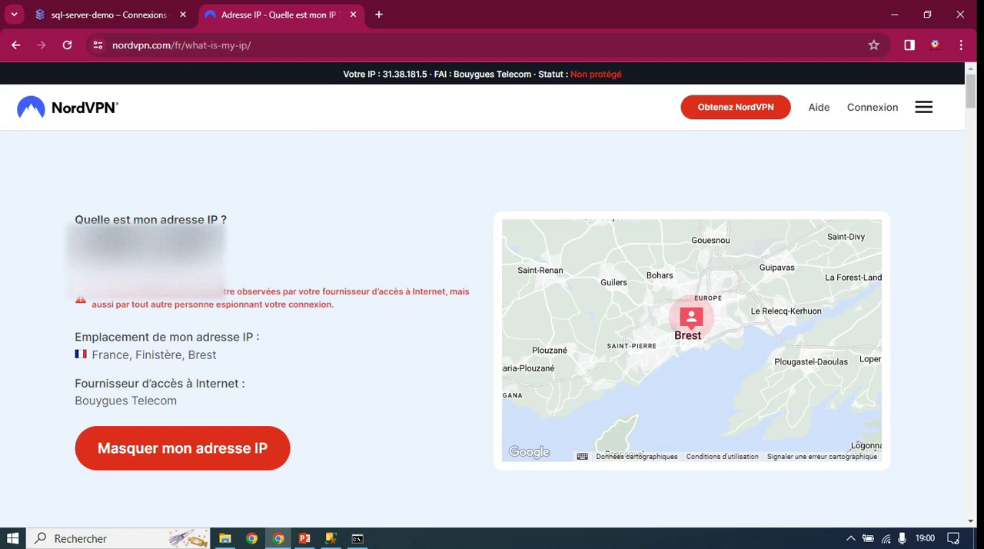
left_click_drag(228, 259, 58, 268)
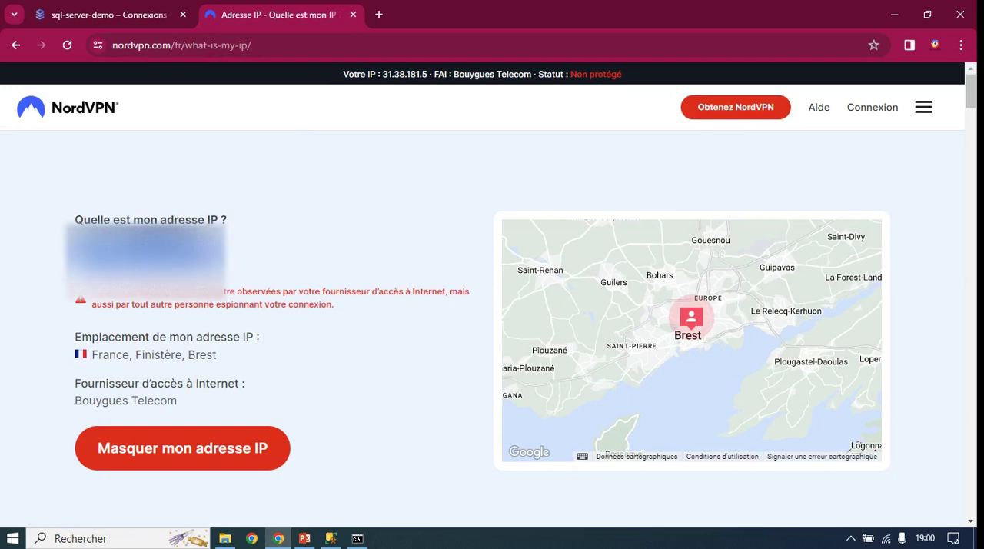
Step: Return to the connectivity test form, paste the copied public IP as the source IP address, and close the IP lookup page
left_click(134, 15)
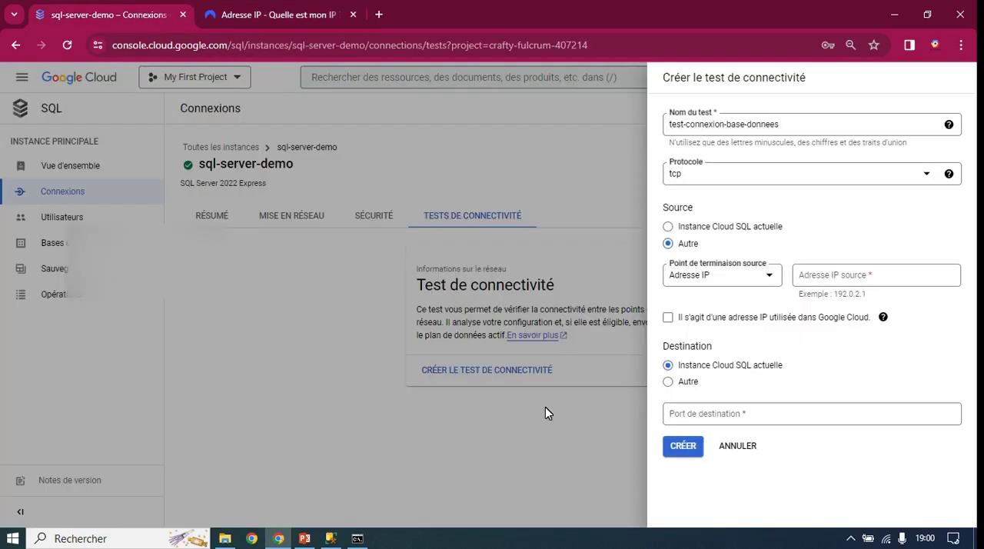
left_click(821, 276)
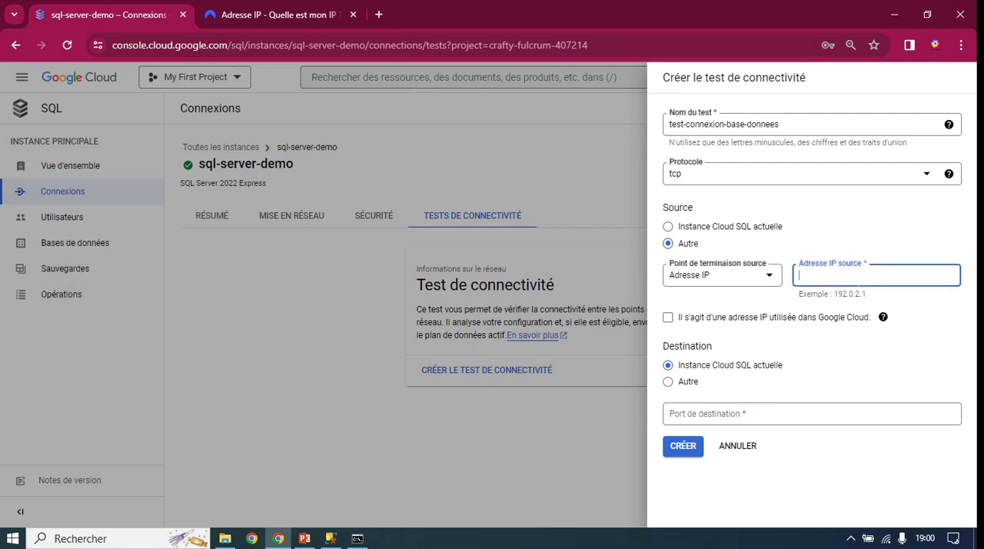
key("ctrl+v")
left_click(353, 14)
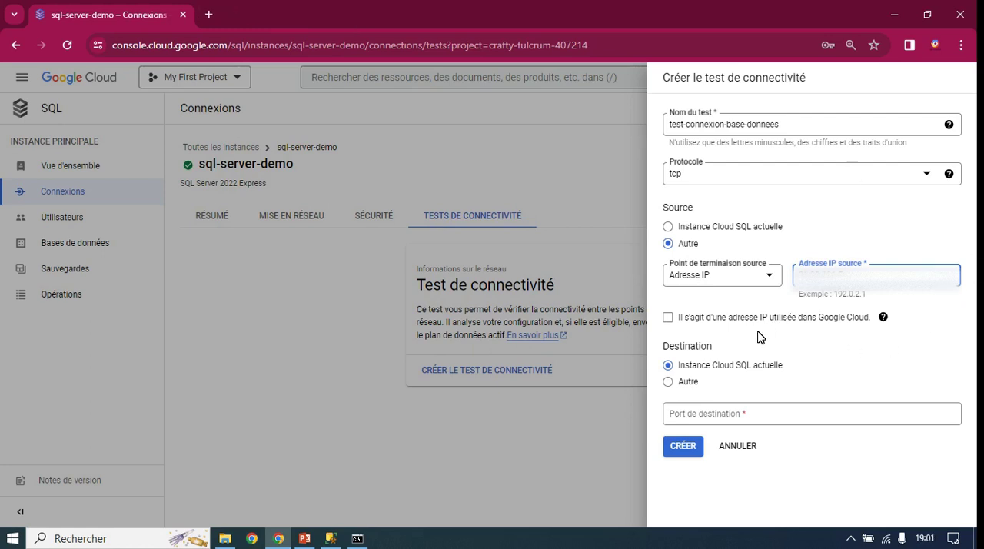
left_click(714, 348)
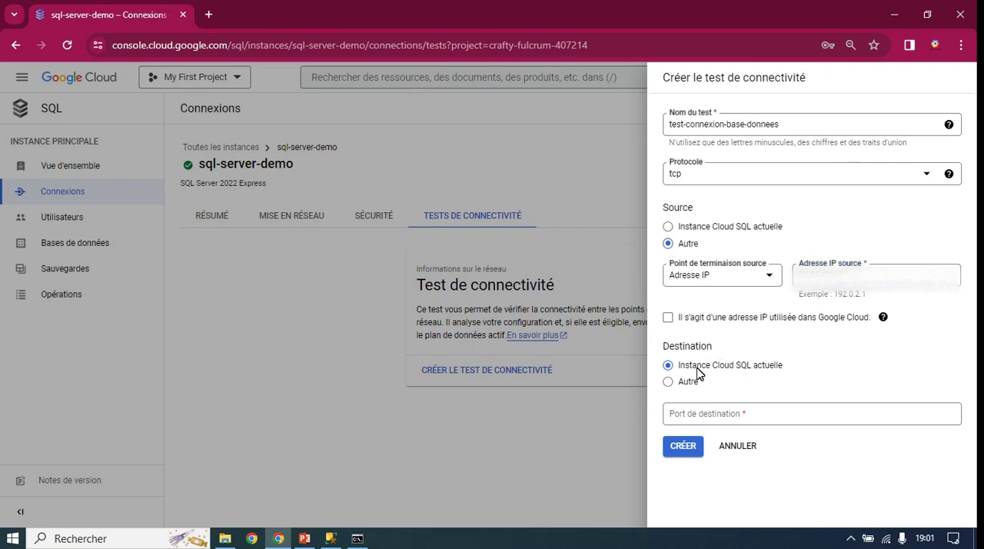
Step: Set the destination port to 1433 and create the connectivity test
left_click(716, 417)
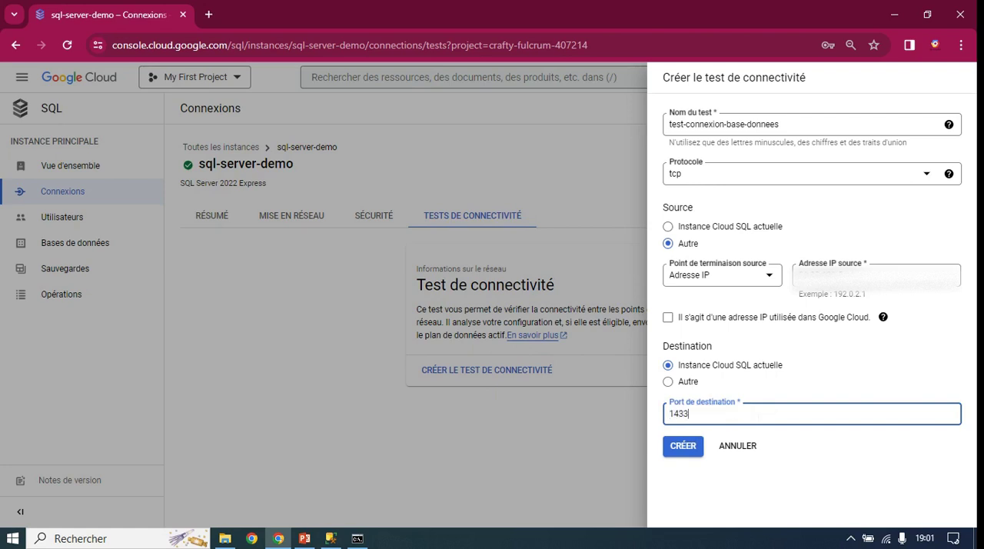
left_click(775, 493)
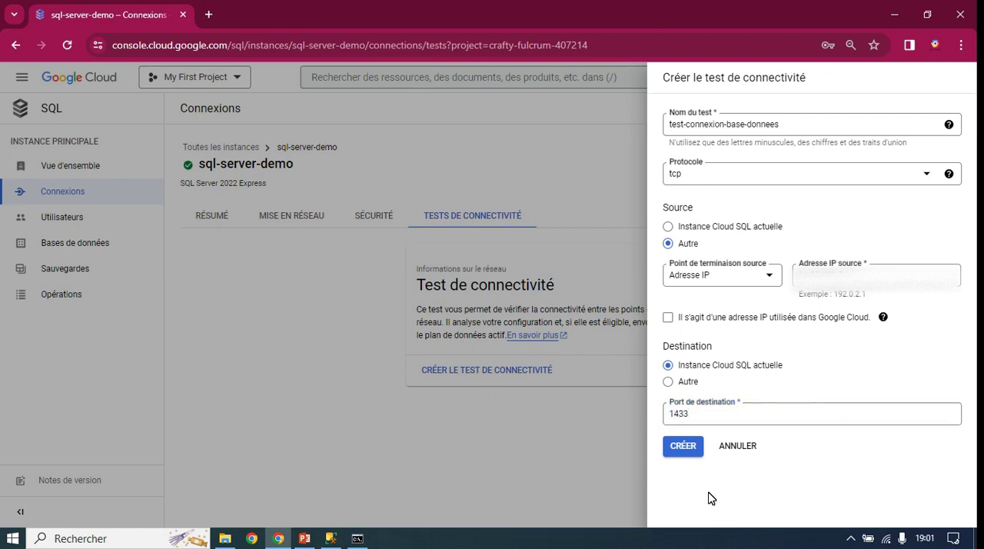
left_click(684, 448)
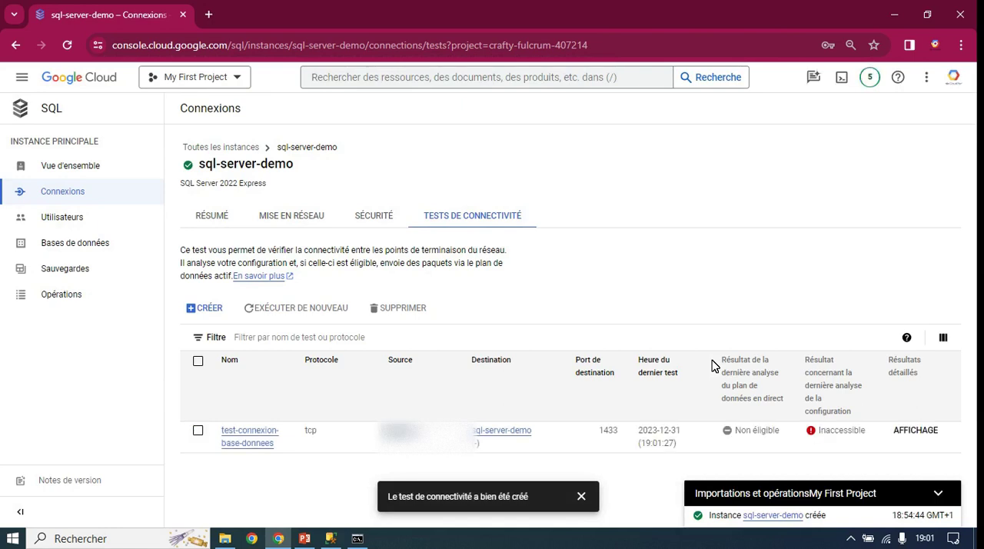
Step: Look at the test's configuration analysis result and the SQL Server Management Studio connection dialog, and return to the Google Cloud console
left_click(842, 444)
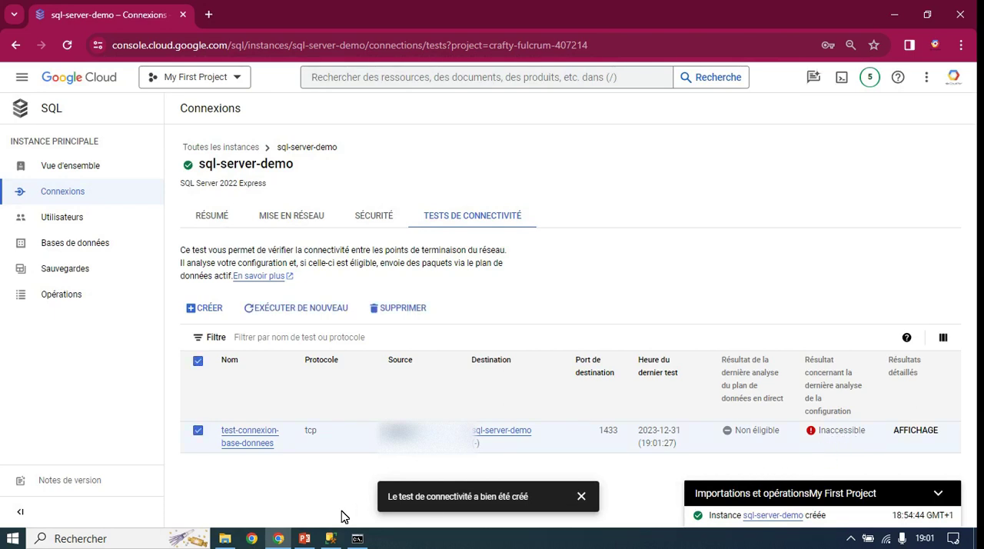
left_click(330, 538)
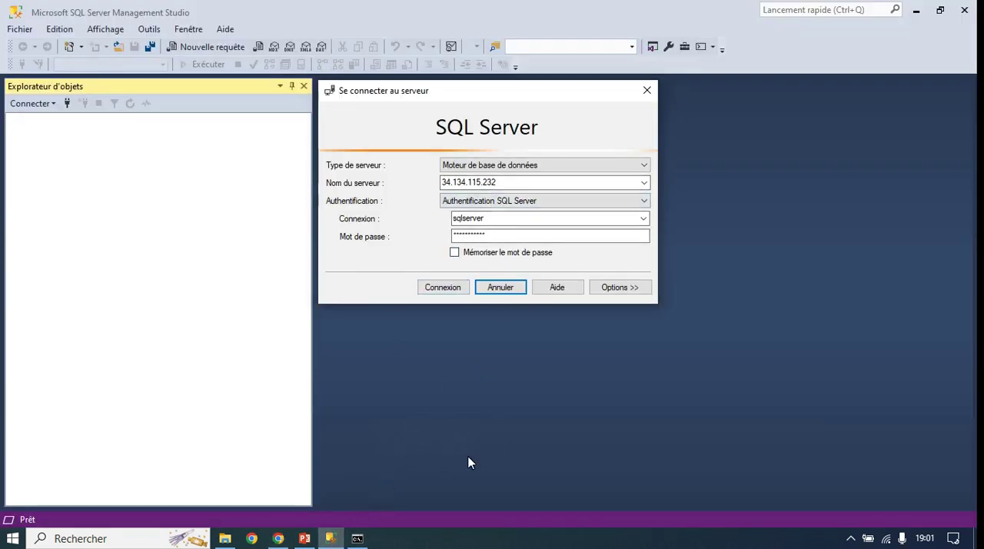
left_click(328, 539)
left_click(279, 539)
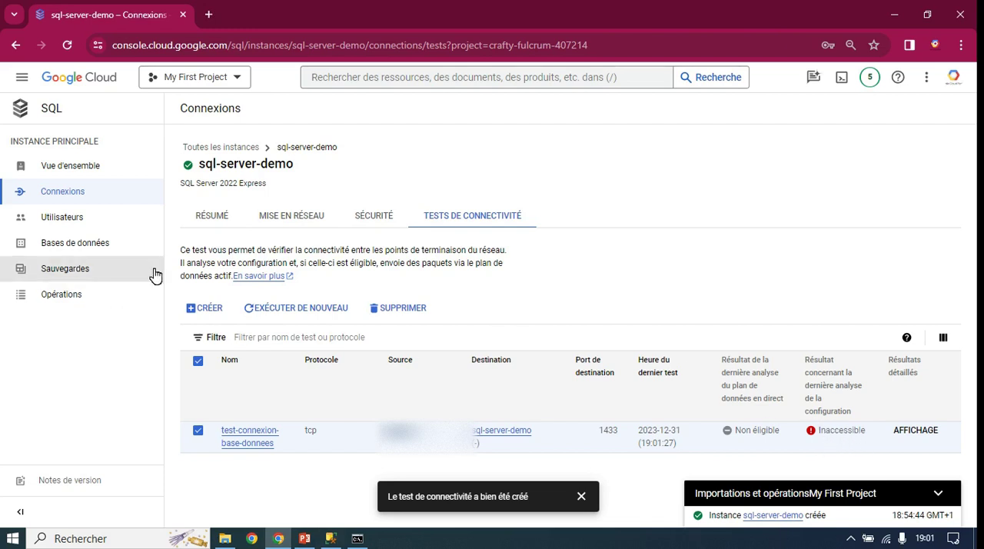
Step: Add a new authorised network named client-A in the networking settings of sql-server-demo
left_click(272, 219)
scroll(350, 323, "down", 3)
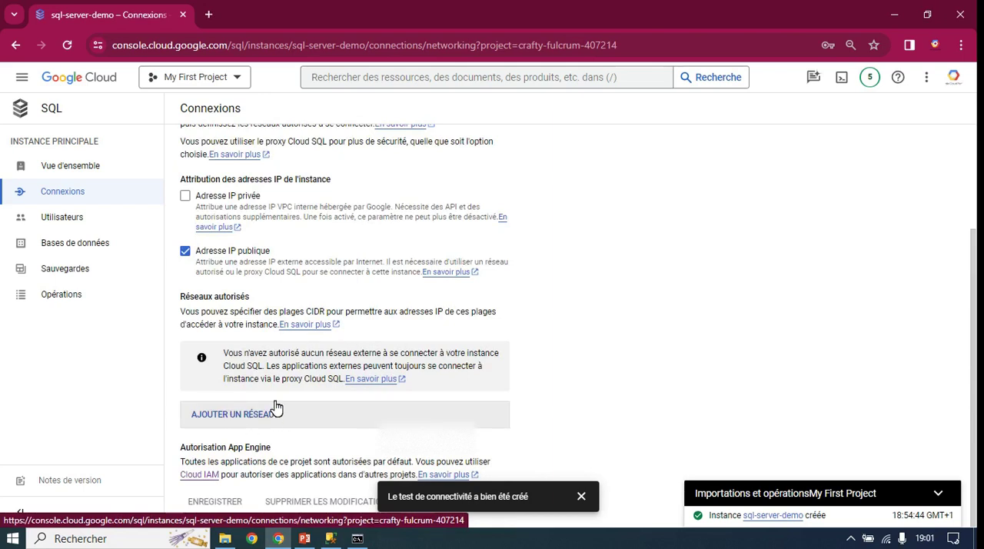
left_click_drag(182, 299, 256, 303)
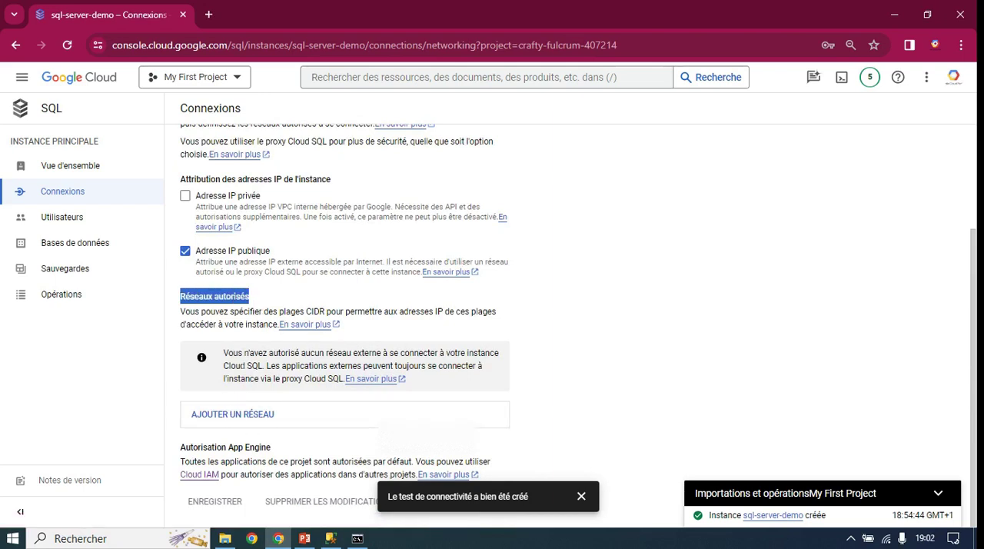
left_click(249, 419)
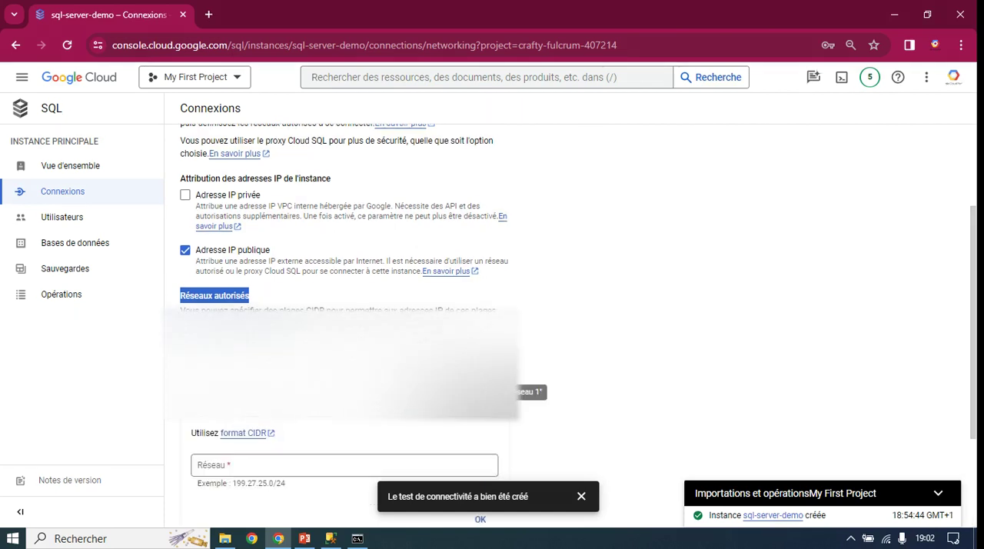
left_click(262, 258)
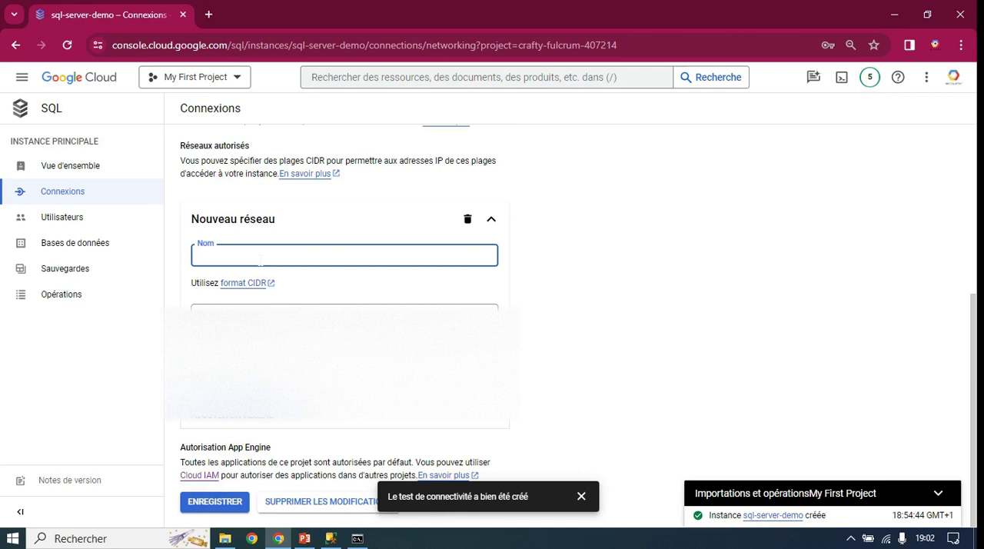
type("client-A")
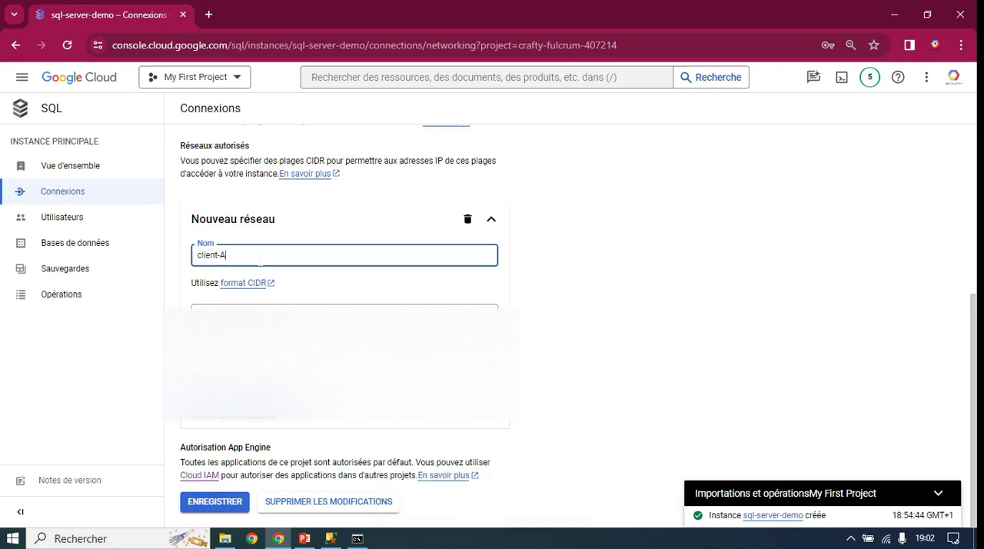
Step: Paste the client's public IP address as the network range of client-A and save the networking changes
left_click(261, 316)
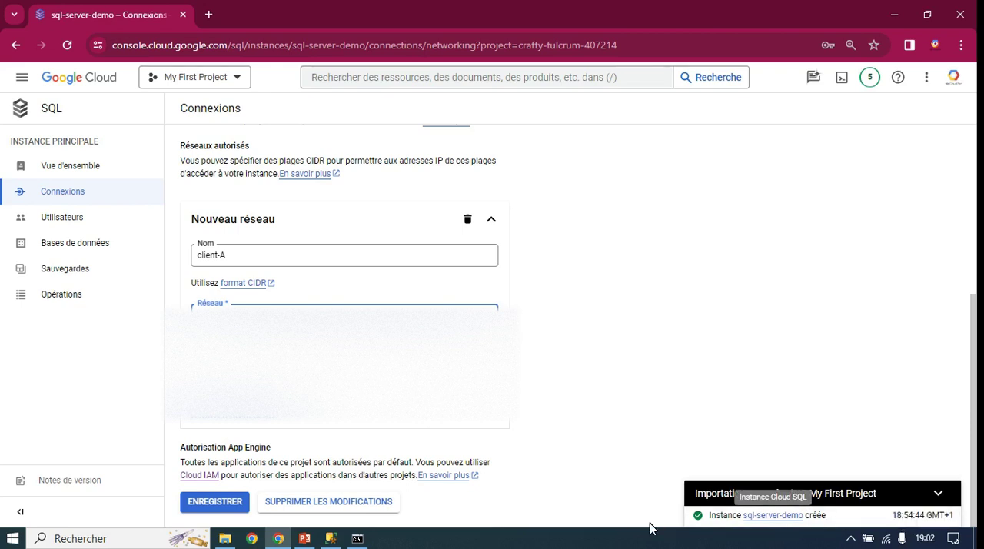
left_click(933, 48)
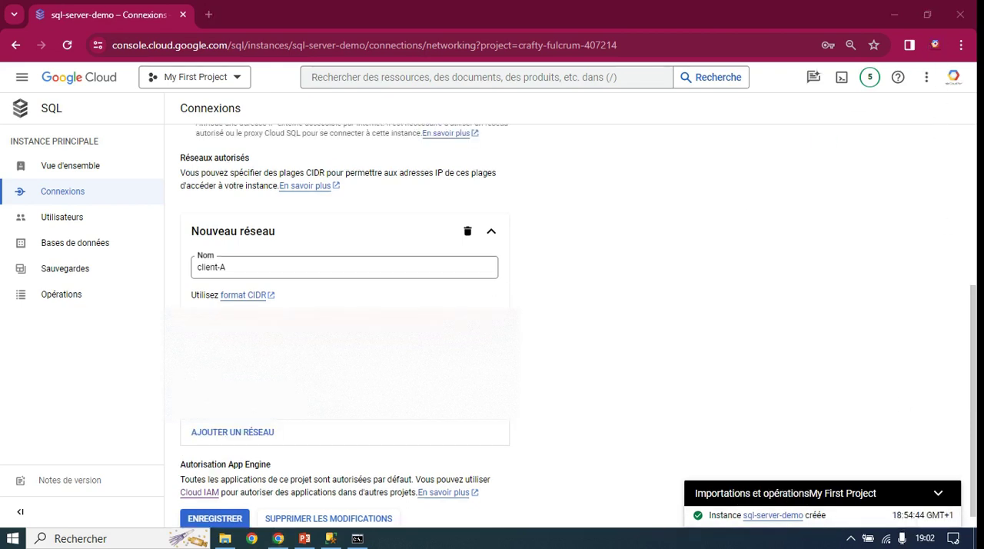
left_click(344, 323)
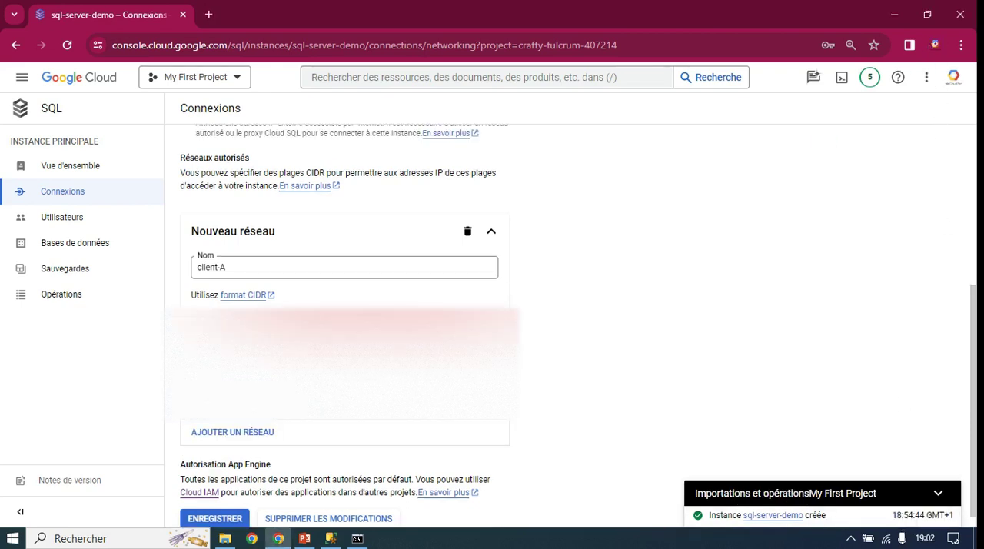
key("ctrl+v")
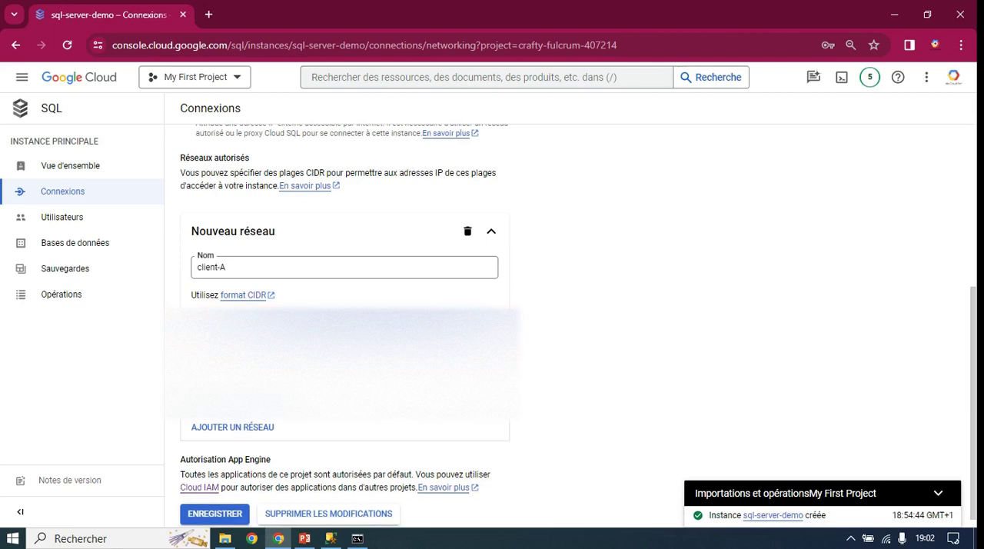
left_click(587, 340)
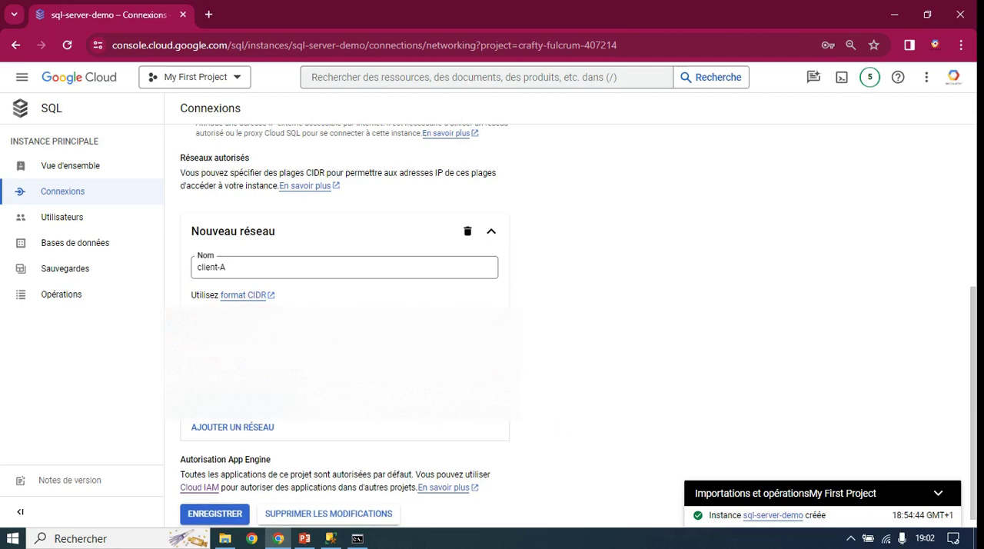
scroll(492, 307, "up", 2)
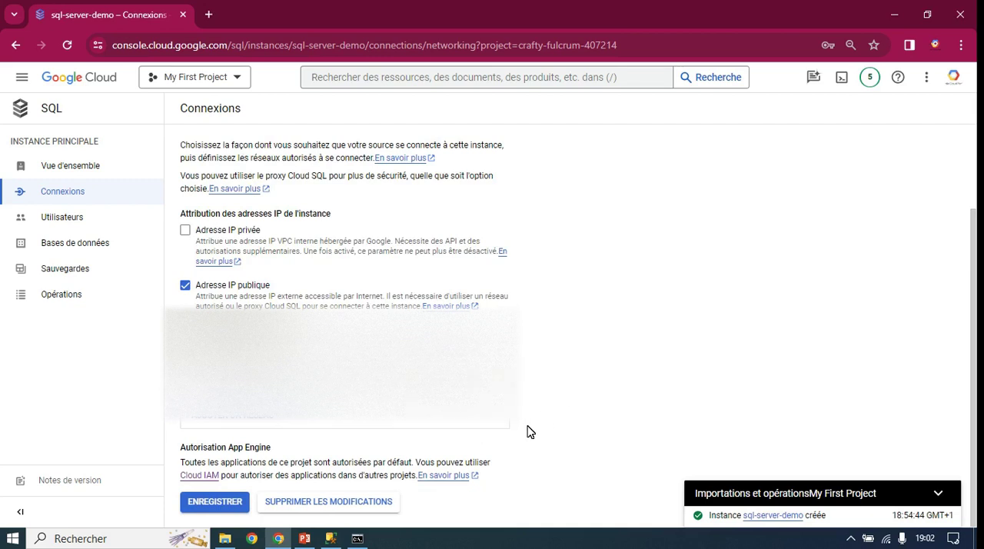
left_click(234, 504)
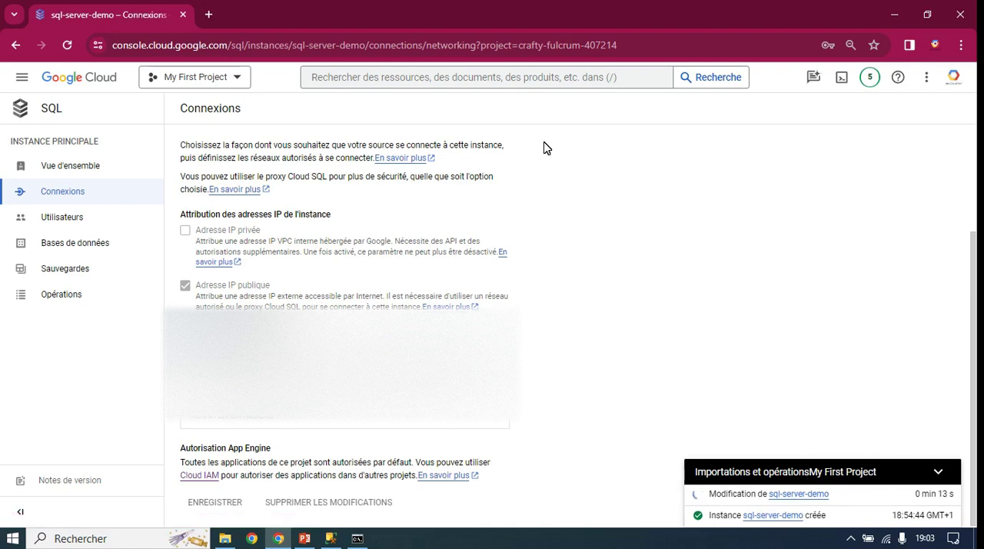
Step: Go back to the connectivity tests of sql-server-demo, follow the progress of the instance modification, and collapse the operations list
left_click(76, 173)
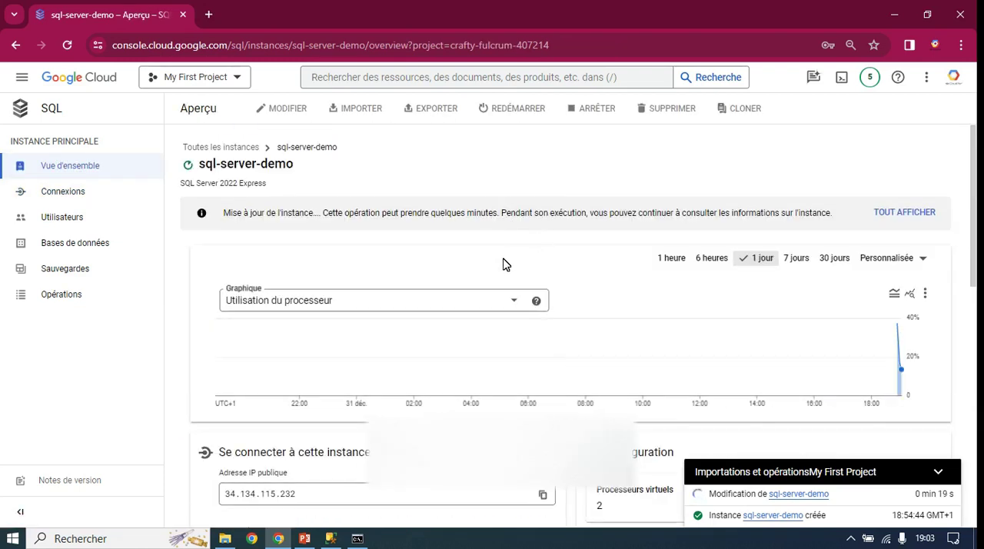
left_click(72, 197)
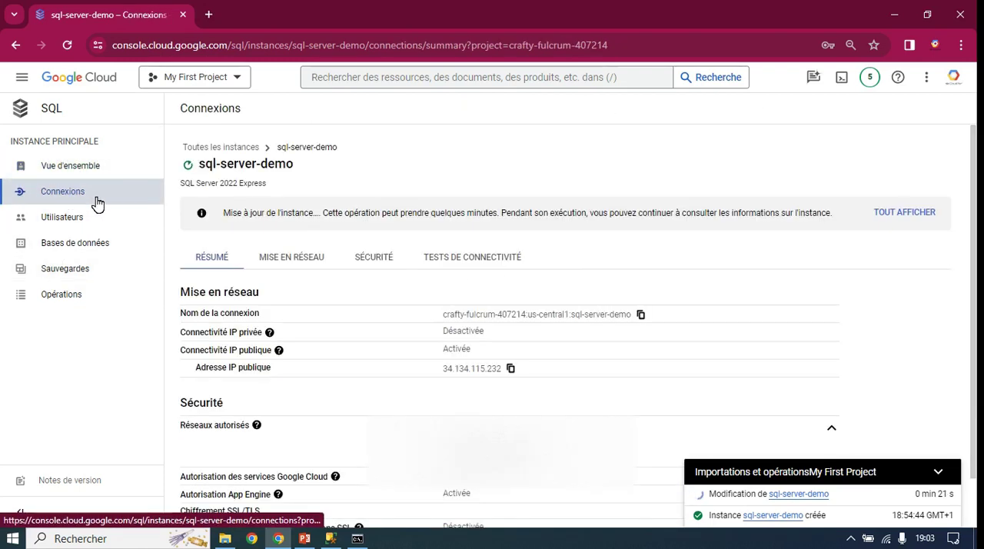
left_click(446, 265)
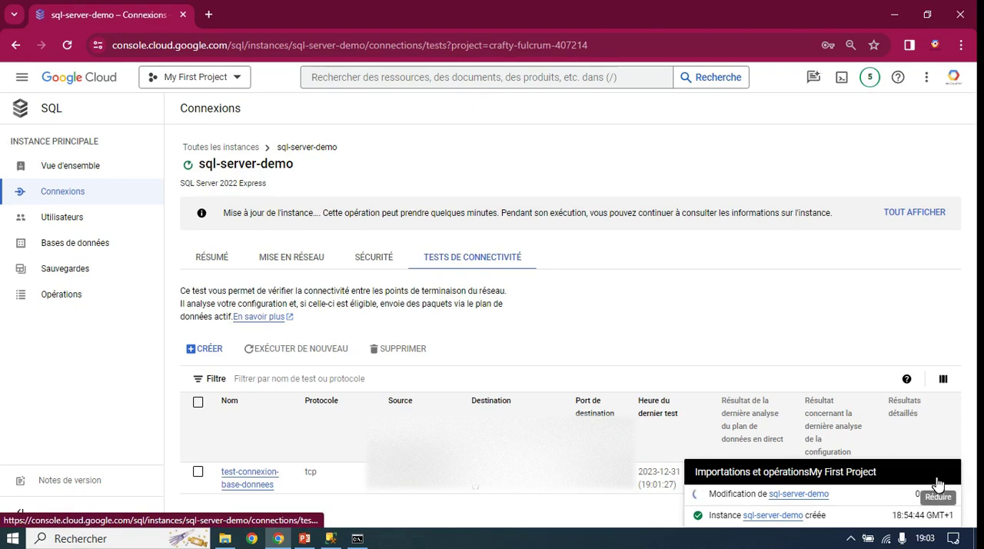
mouse_move(899, 492)
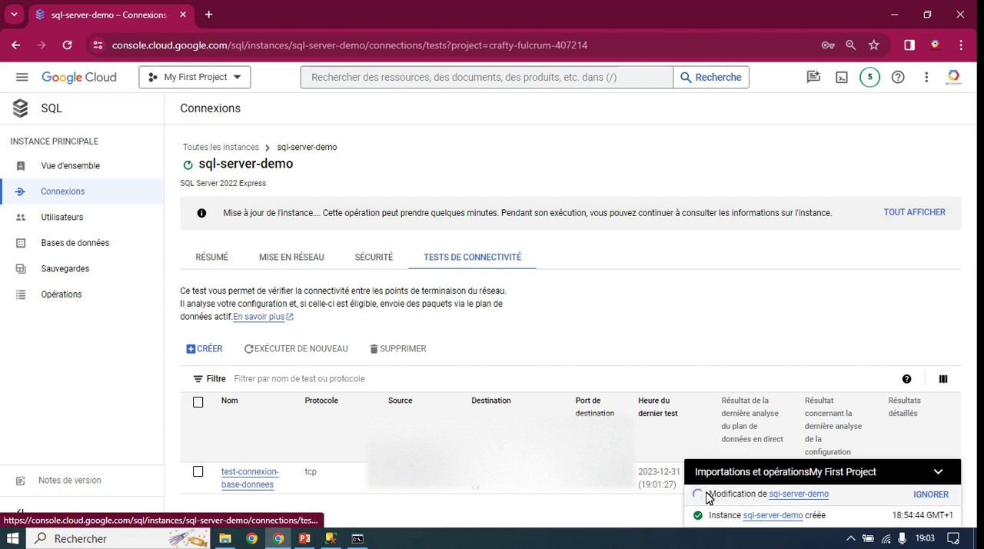
left_click_drag(709, 494, 858, 498)
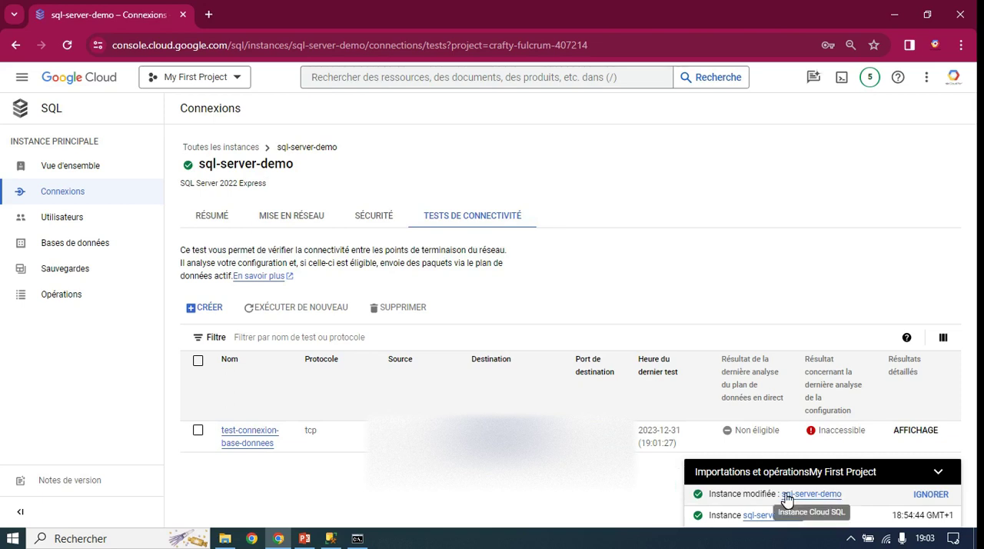
left_click(944, 479)
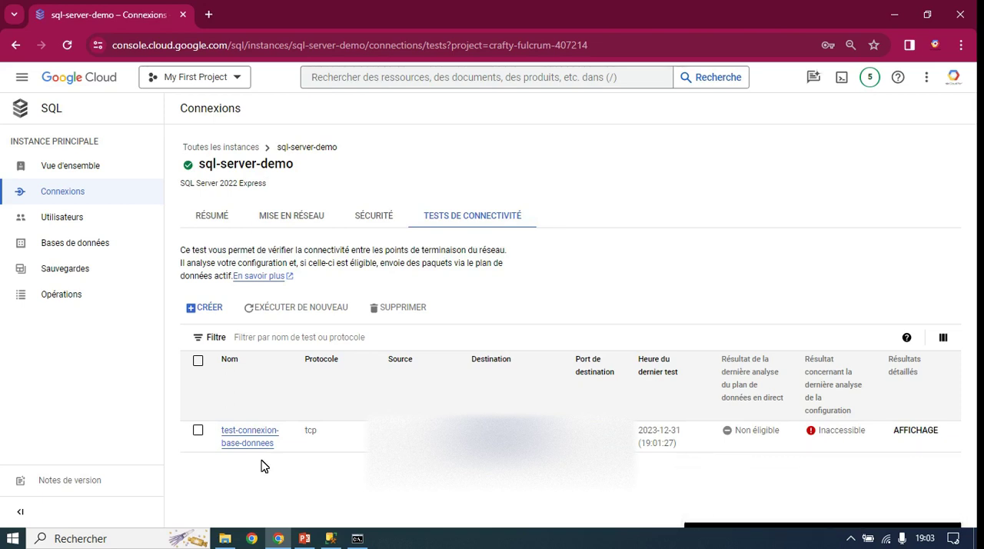
Step: Rerun the connectivity test test-connexion-base-donnees three times on sql-server-demo
left_click(198, 431)
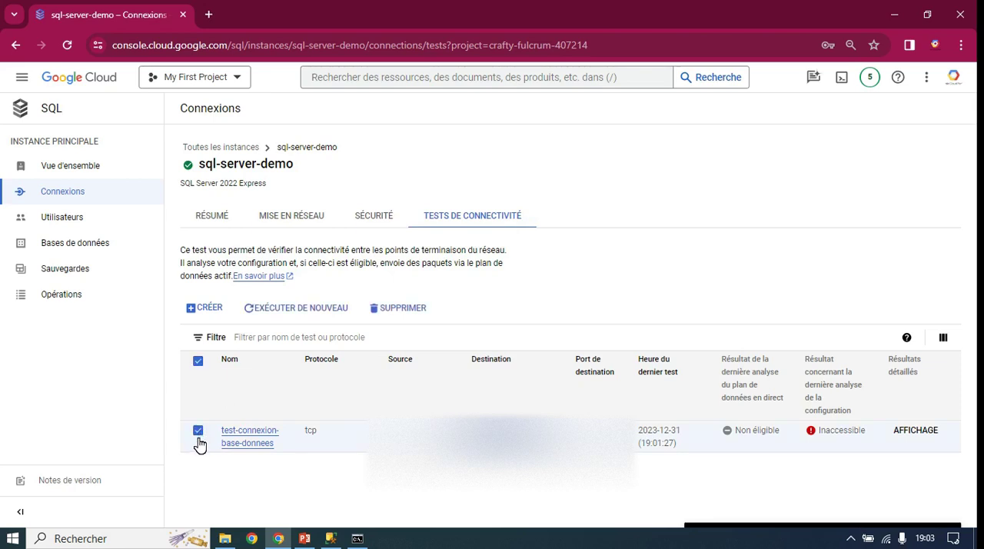
left_click(305, 315)
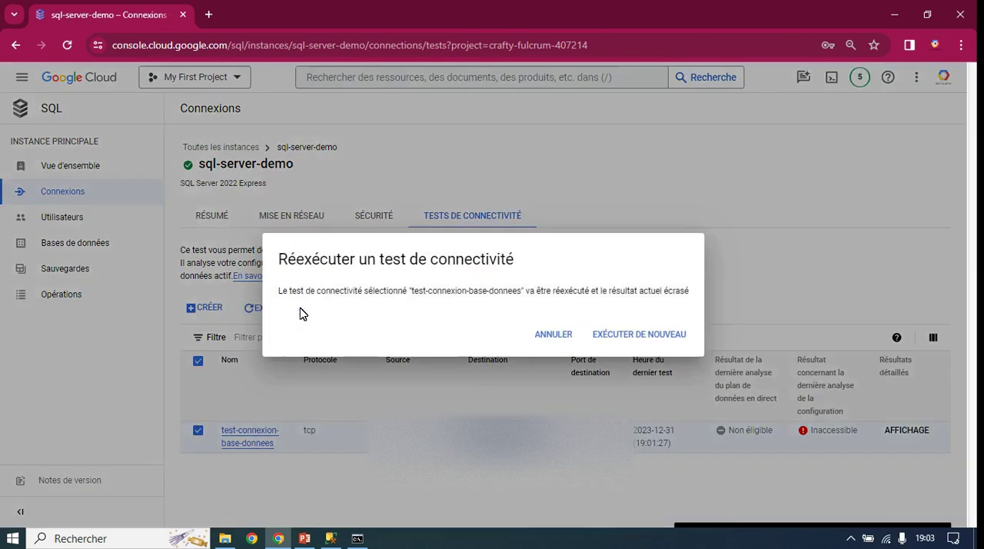
left_click(628, 341)
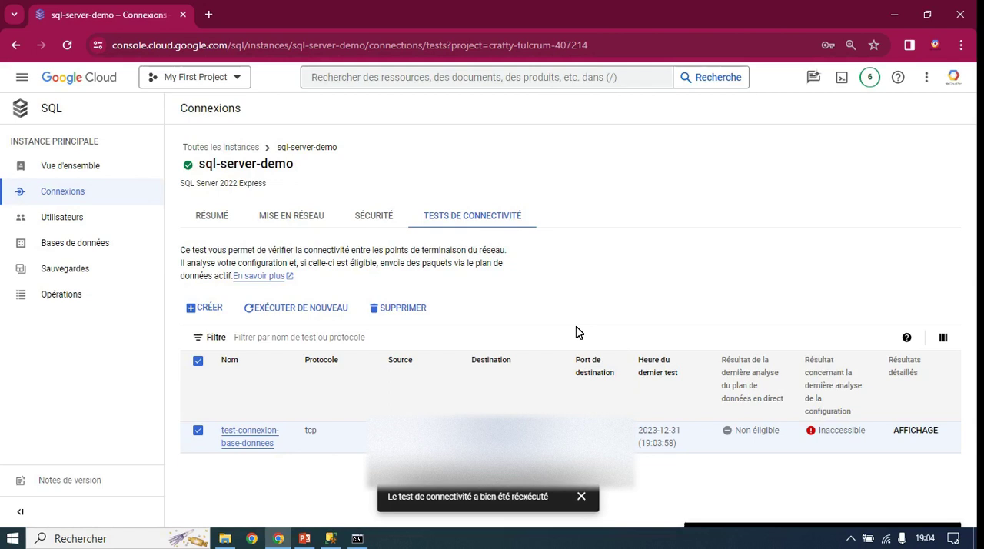
left_click(298, 311)
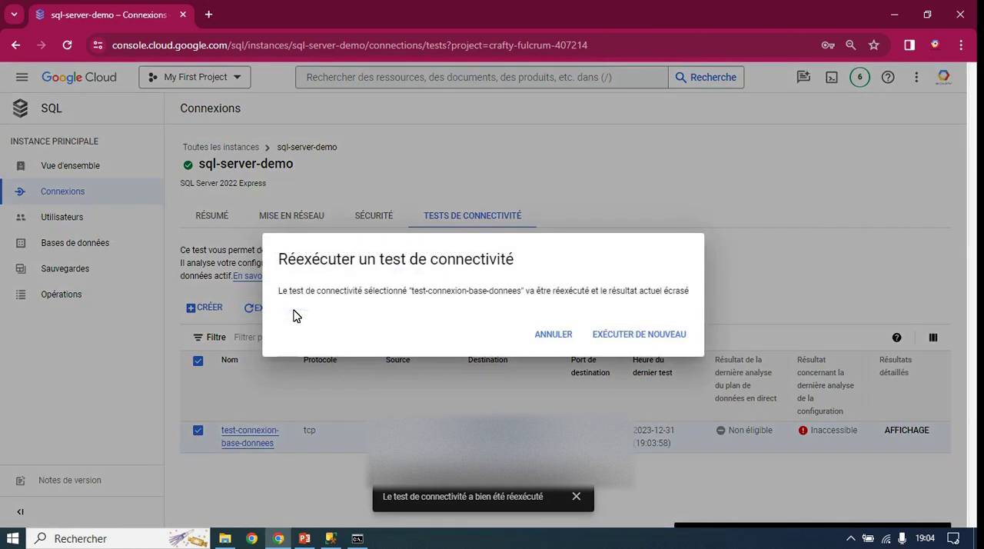
left_click(625, 338)
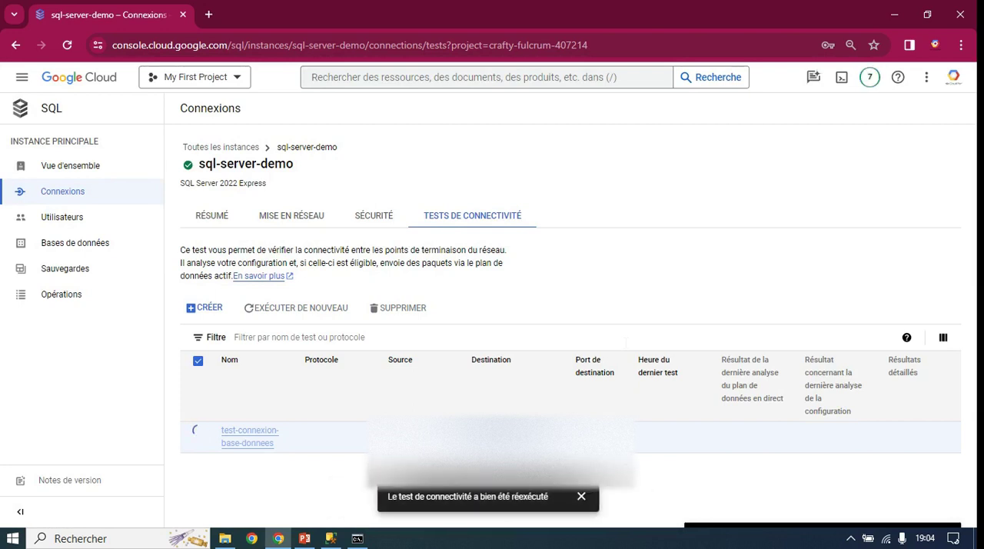
left_click(327, 312)
left_click(638, 335)
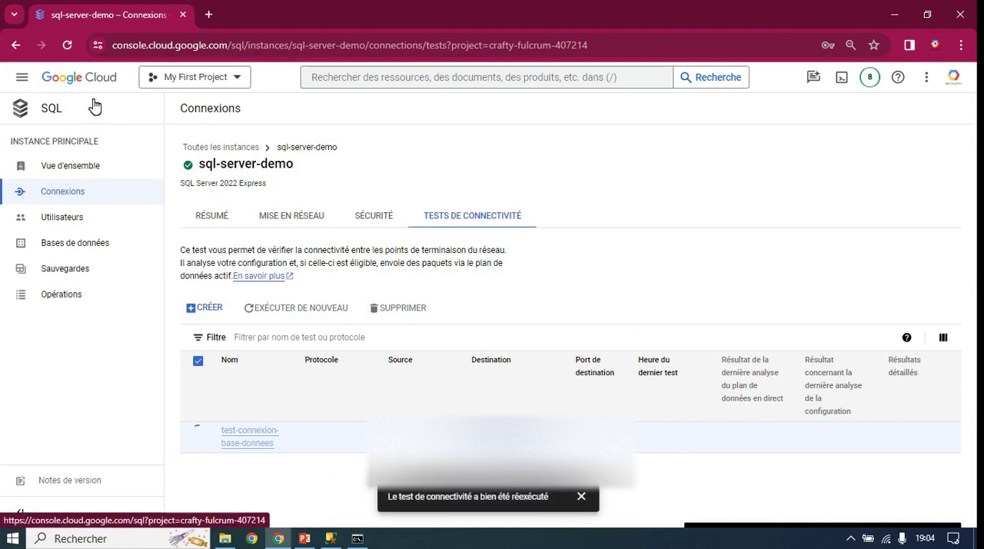
Step: Reload the connectivity tests page, rerun test-connexion-base-donnees once more and check its configuration analysis result
left_click(68, 46)
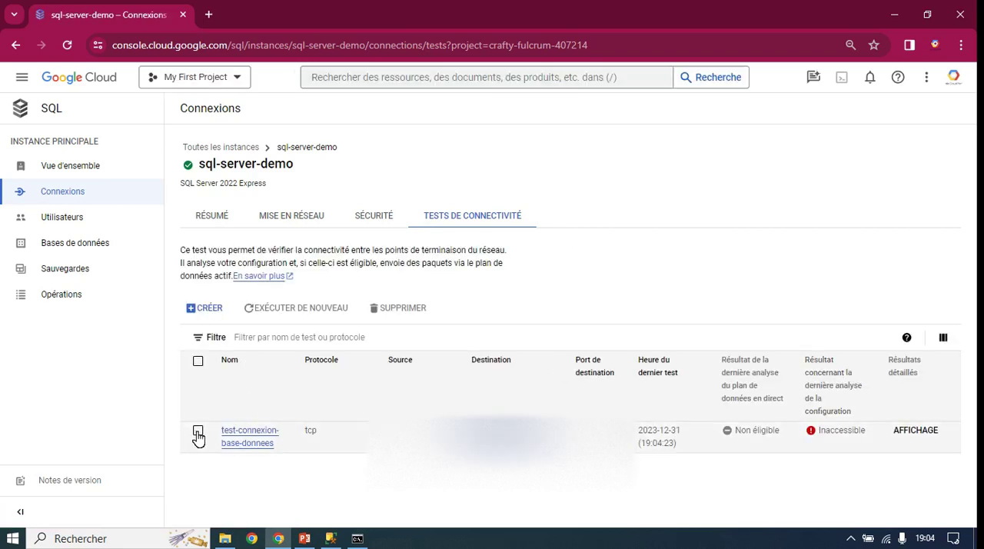
left_click(198, 431)
left_click(279, 309)
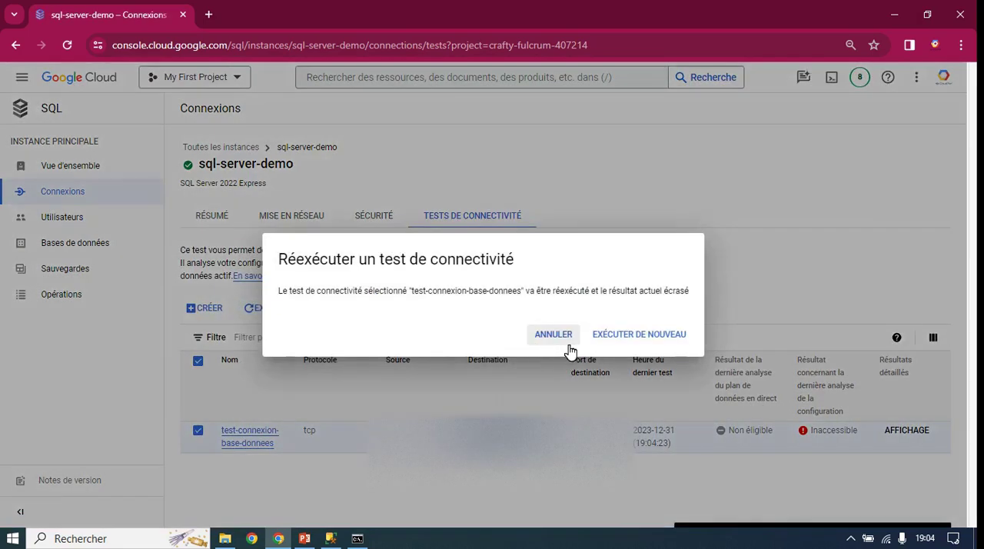
left_click(634, 336)
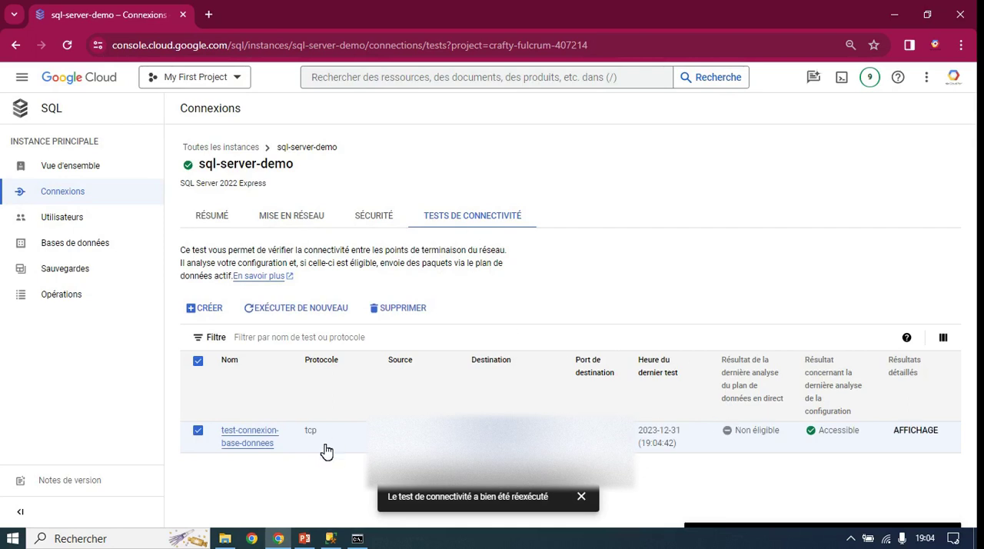
left_click_drag(867, 437, 815, 437)
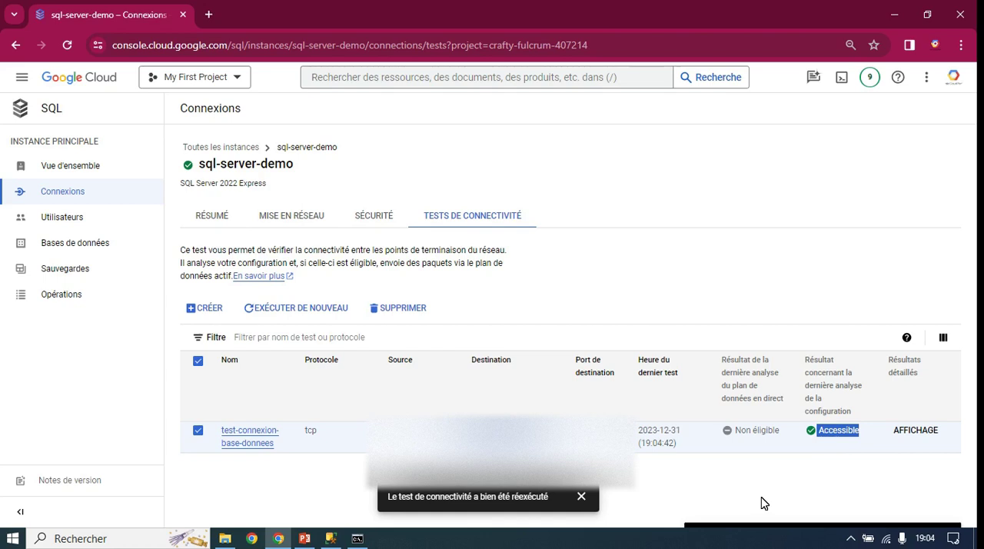
left_click(845, 432)
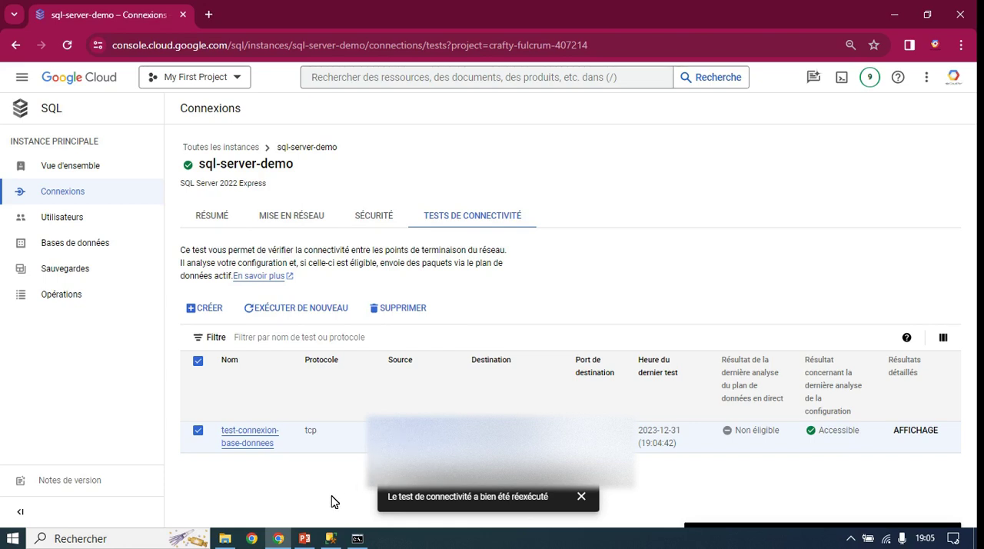
Step: Switch to the PowerPoint presentation and highlight agenda items 2 on network management and 3 on connecting to the SQL Server instance
left_click(278, 540)
left_click(278, 541)
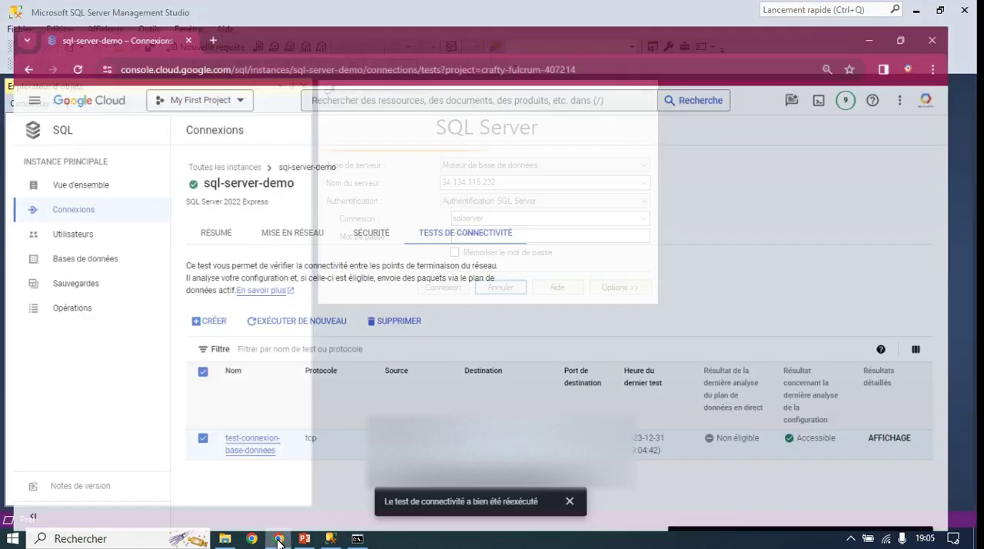
left_click(304, 538)
left_click(419, 326)
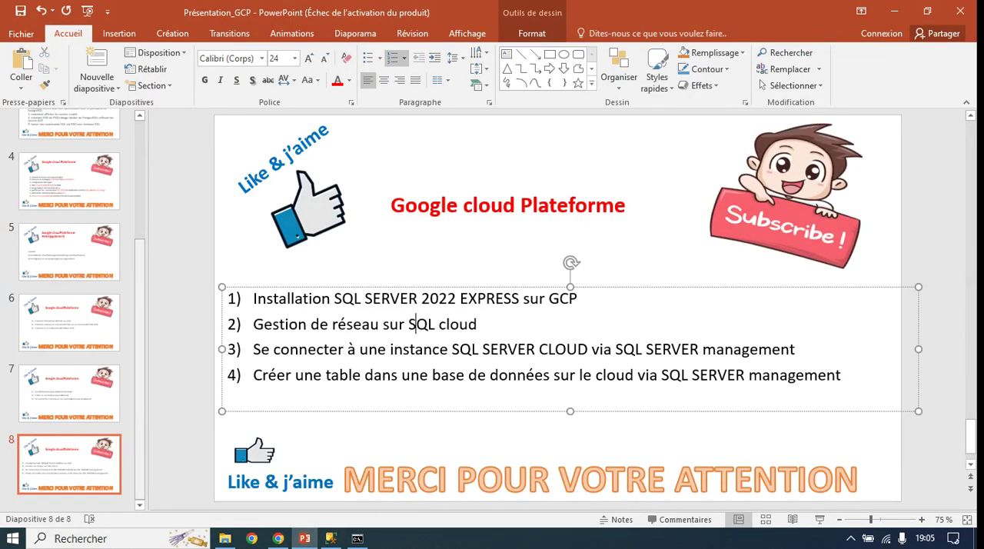
left_click_drag(298, 324, 504, 329)
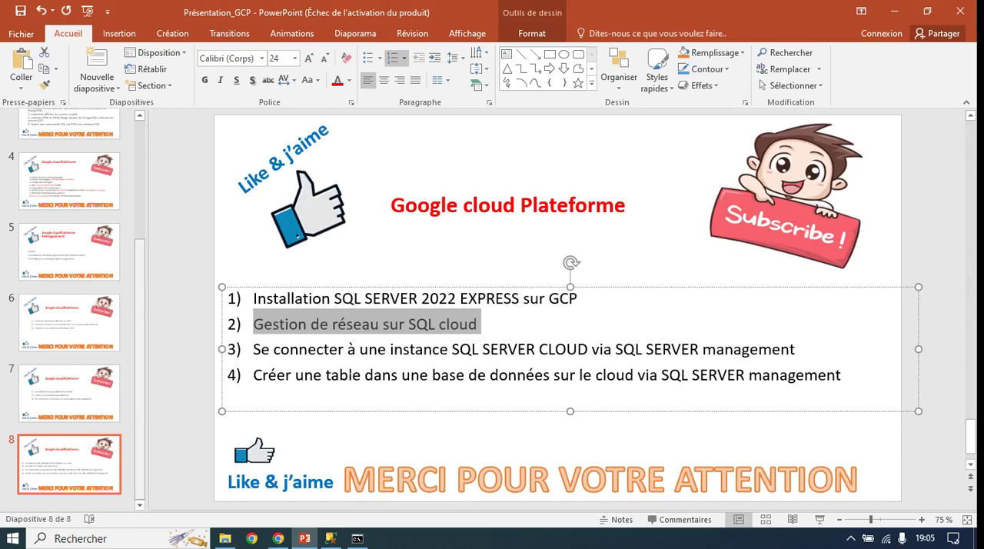
left_click_drag(253, 349, 617, 351)
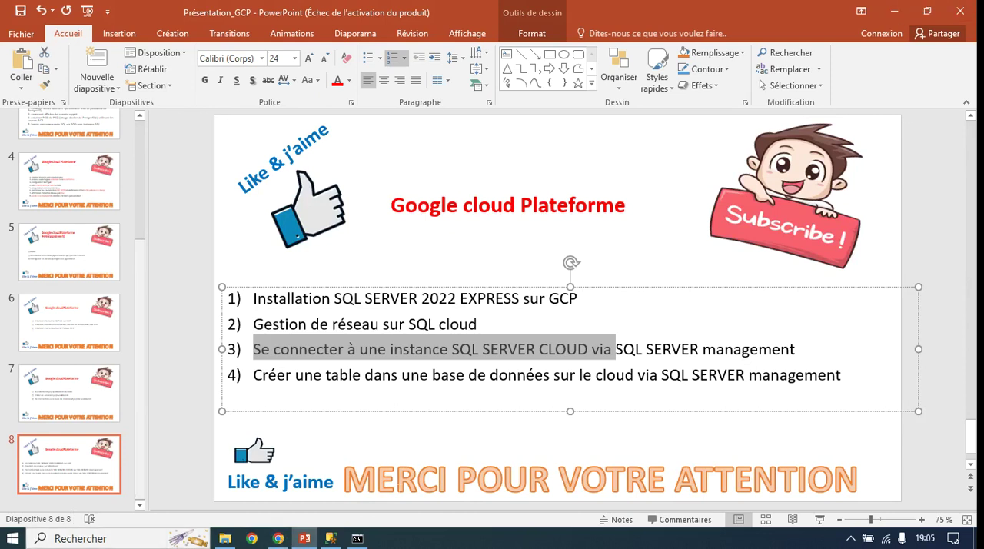
Step: Switch to SQL Server Management Studio and connect to server 34.134.115.232 with SQL Server authentication as sqlserver
left_click(330, 538)
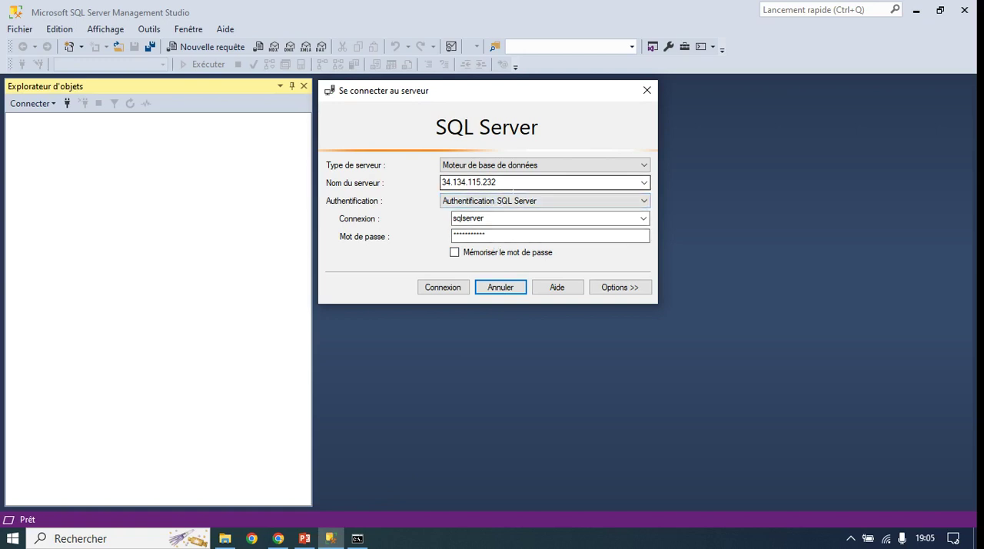
double_click(513, 186)
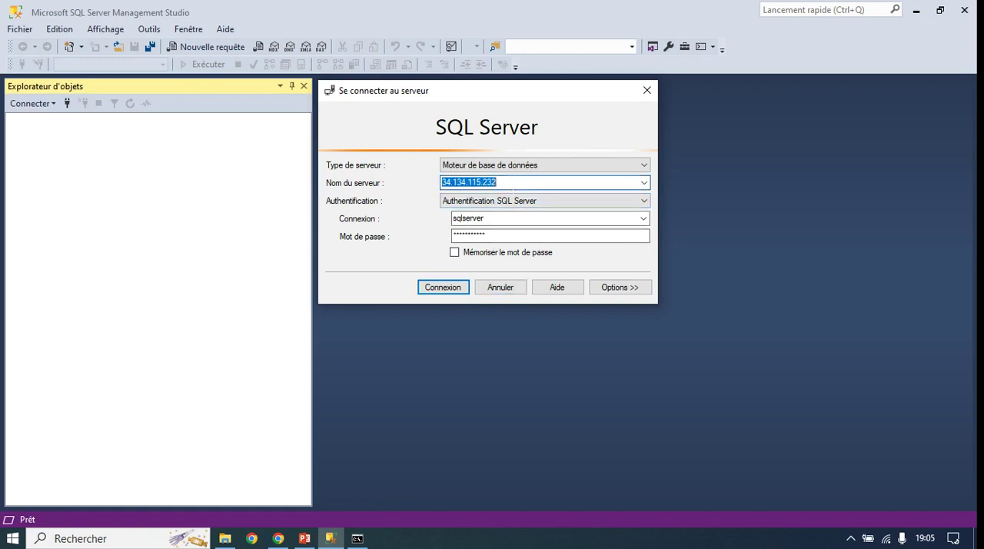
left_click(446, 288)
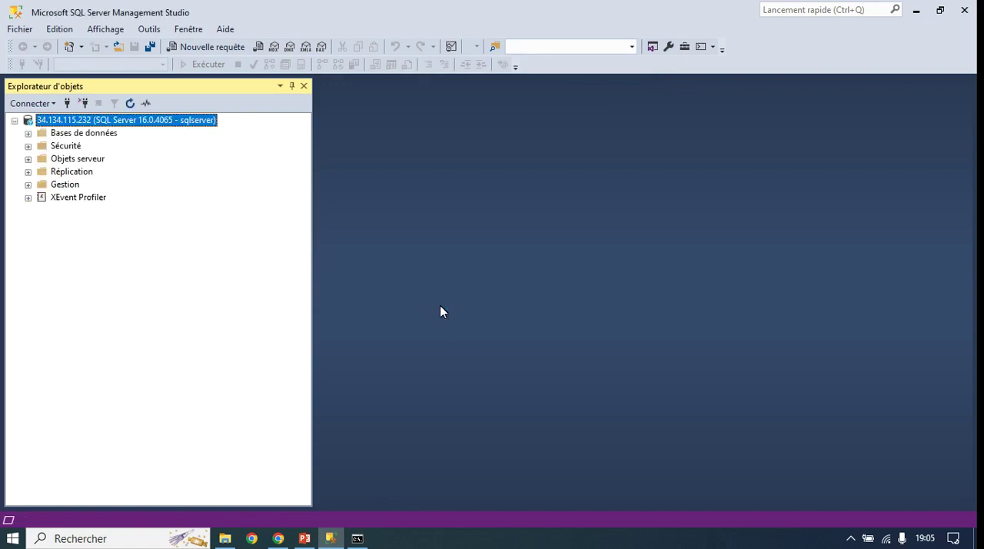
Step: Expand the connected server's databases and system databases in the object explorer and examine master and msdb
left_click(28, 134)
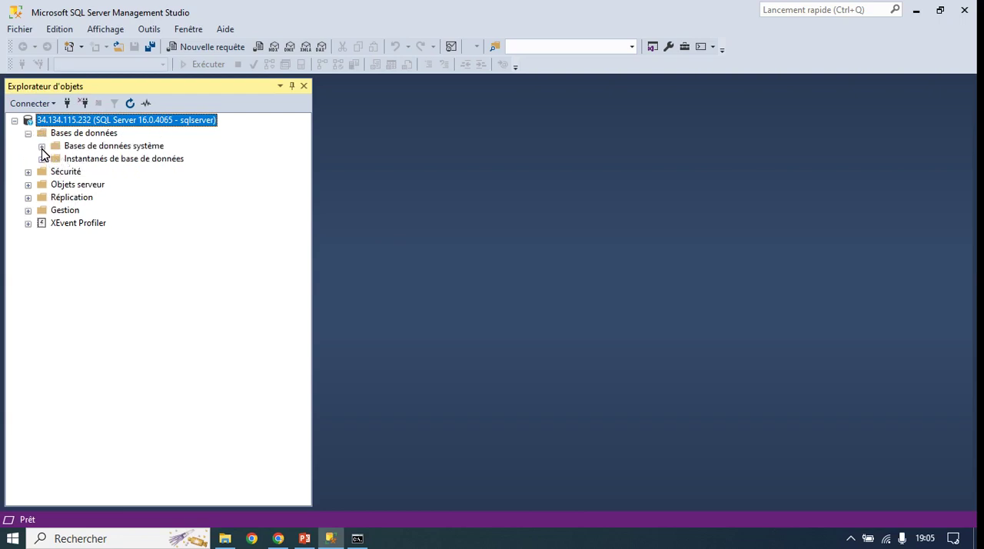
left_click(42, 147)
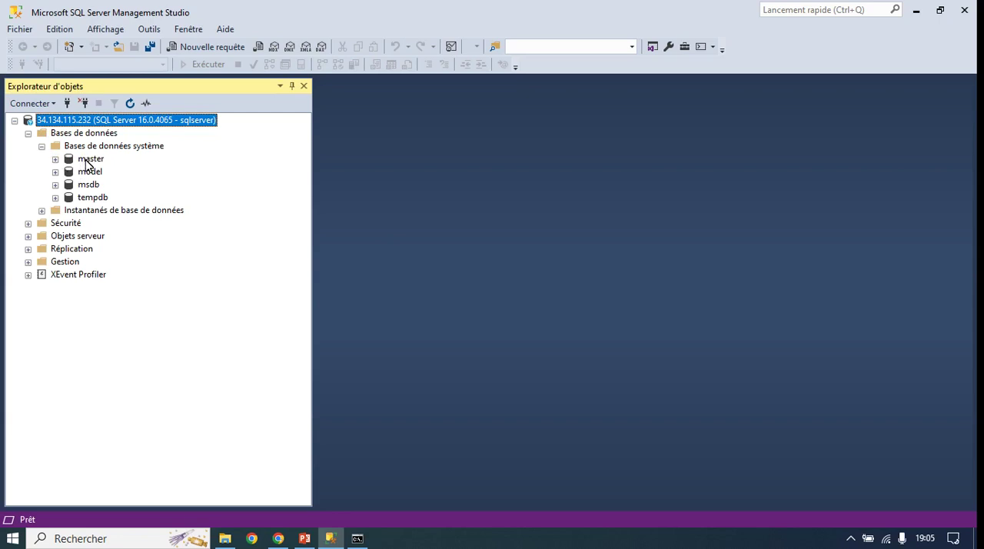
left_click(87, 160)
left_click(89, 186)
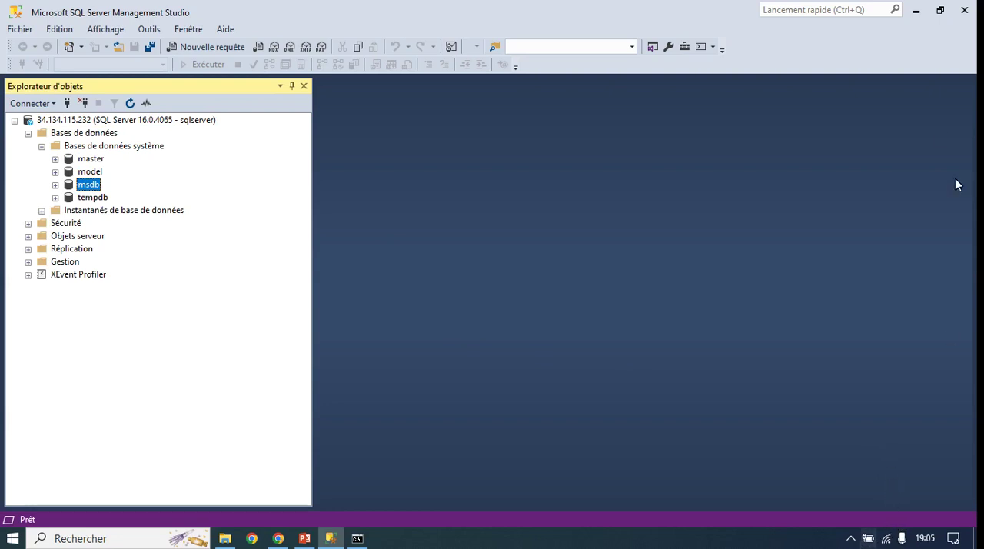
left_click(924, 49)
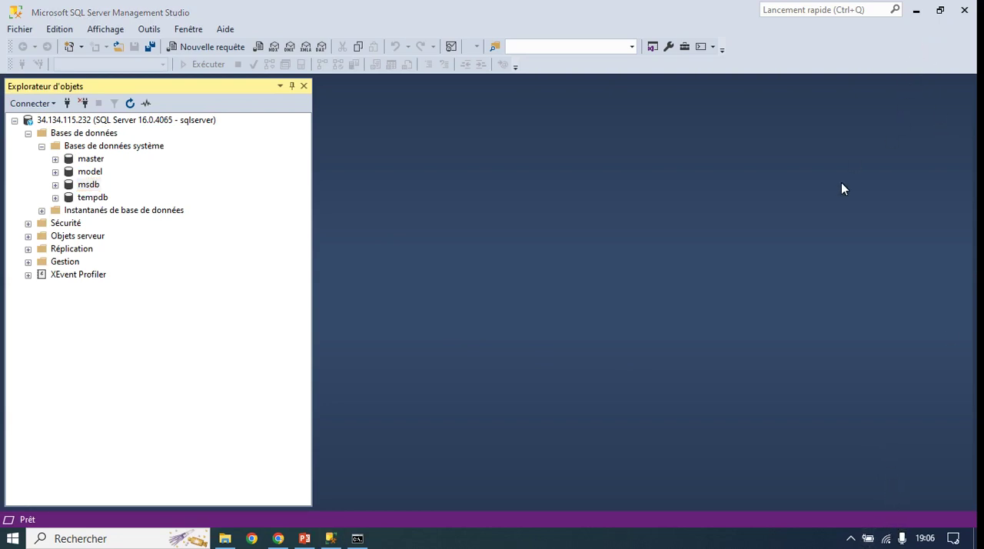
left_click(178, 284)
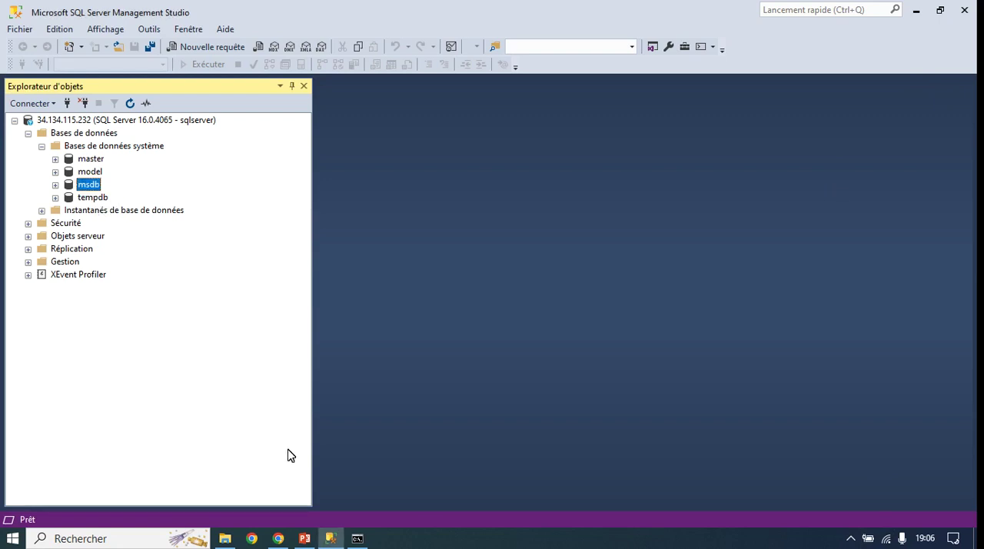
Step: Return to the PowerPoint presentation and highlight agenda items 3 and 4, on connecting to the instance and creating a table
left_click(316, 540)
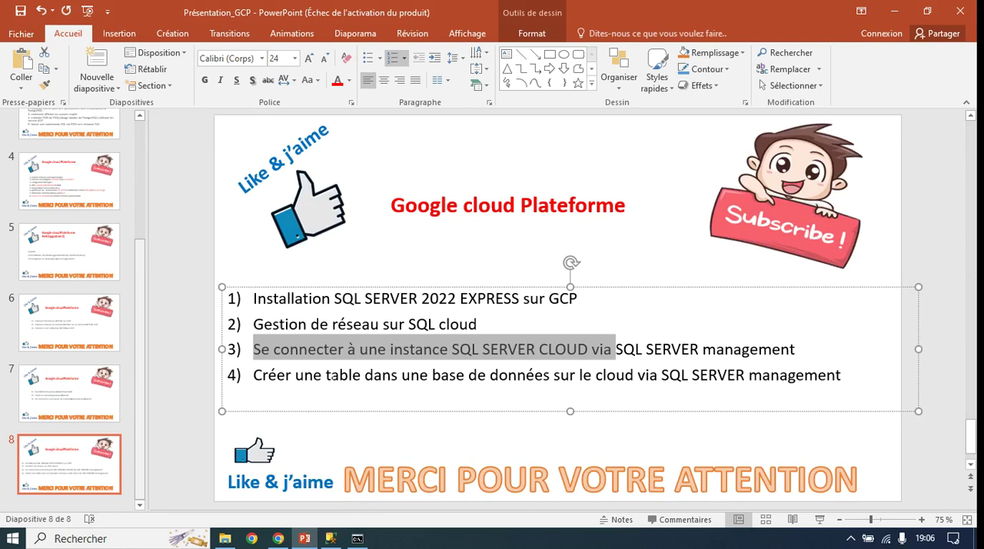
left_click(326, 375)
left_click_drag(255, 349, 791, 354)
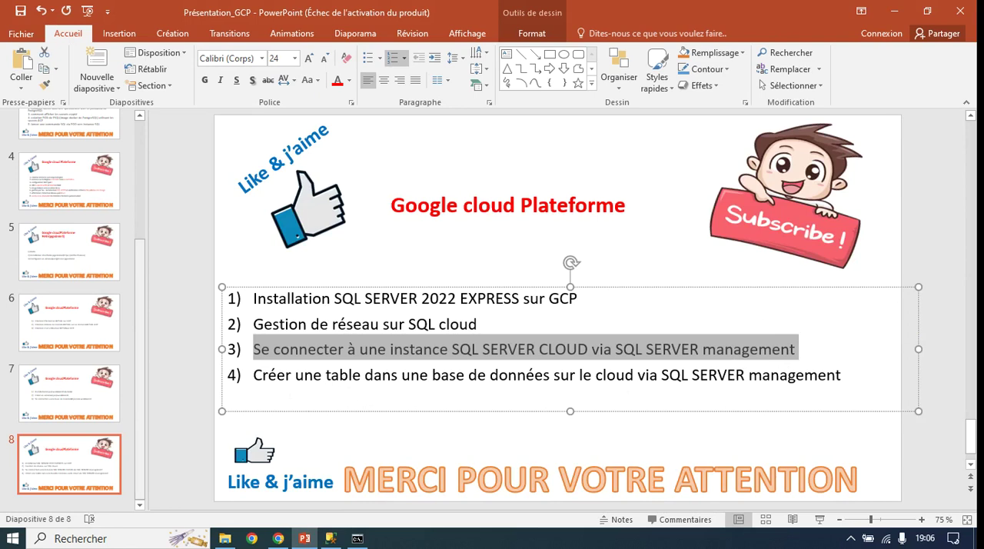
left_click_drag(255, 375, 521, 380)
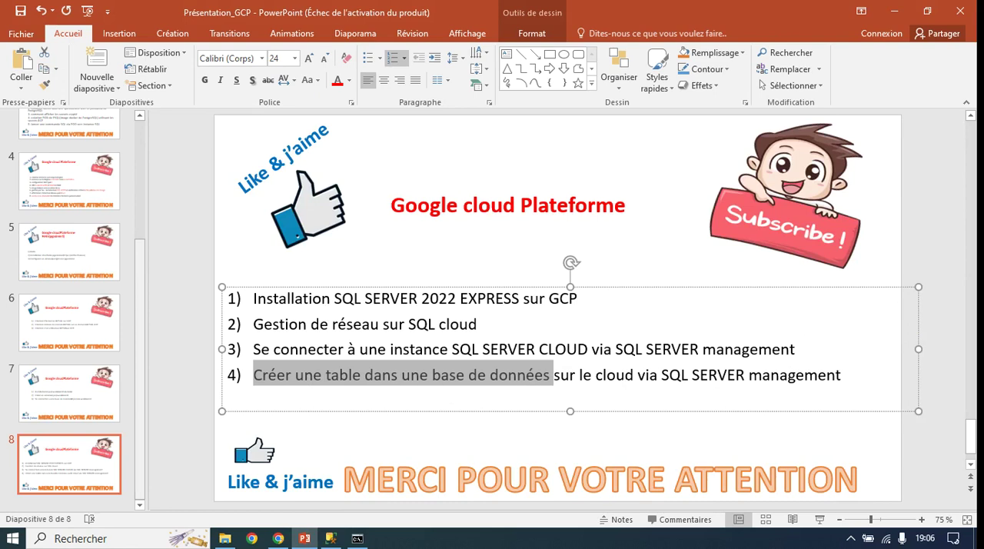
Step: Minimise the presentation and view the database list of sql-server-demo in the Google Cloud console
left_click(892, 12)
left_click(278, 538)
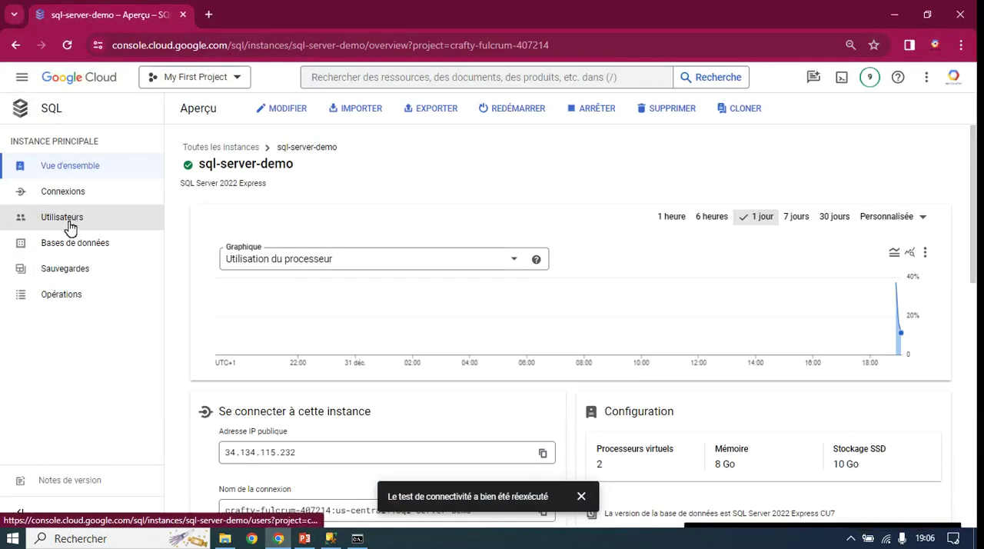
left_click(109, 250)
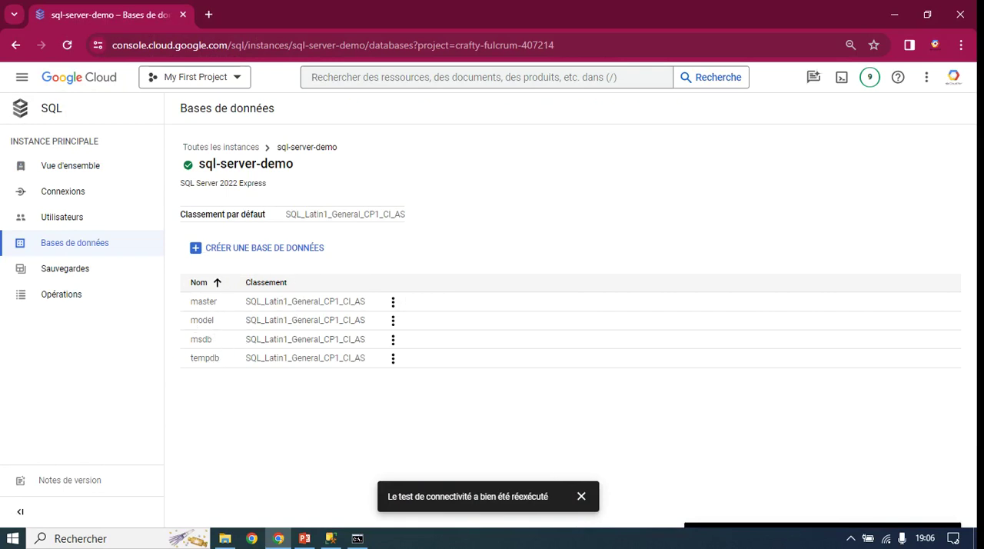
Step: Switch to SQL Server Management Studio and create a new database named testDataBase with the default owner
left_click(331, 538)
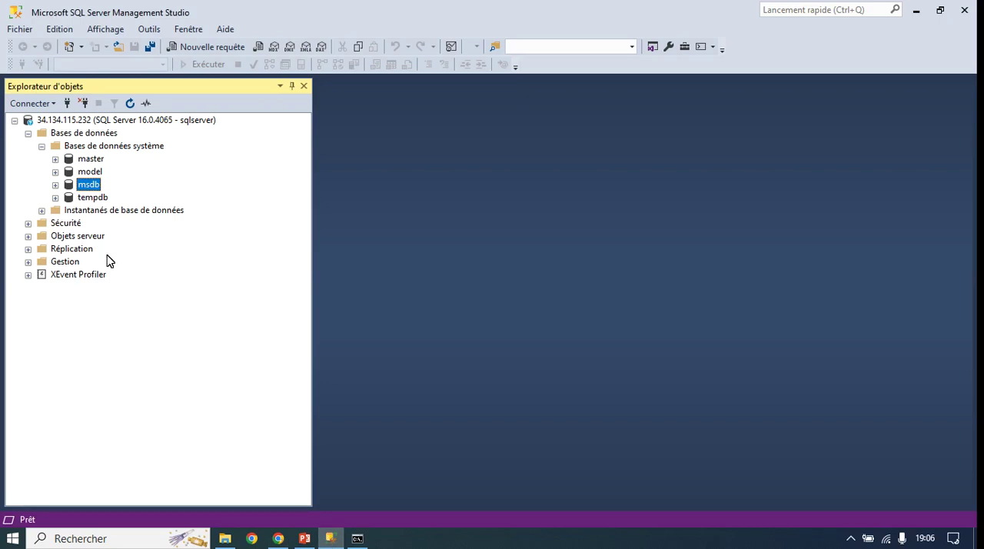
left_click(69, 136)
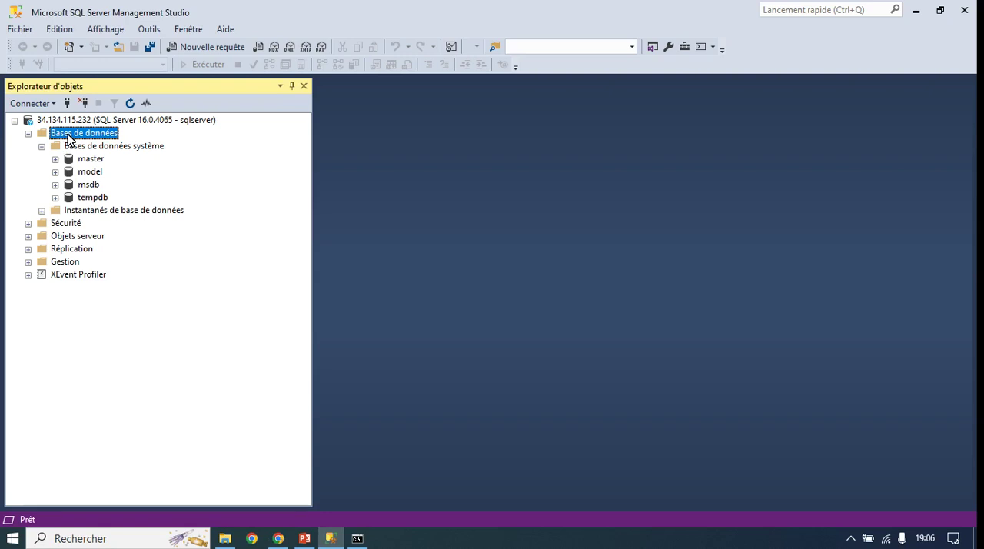
right_click(73, 138)
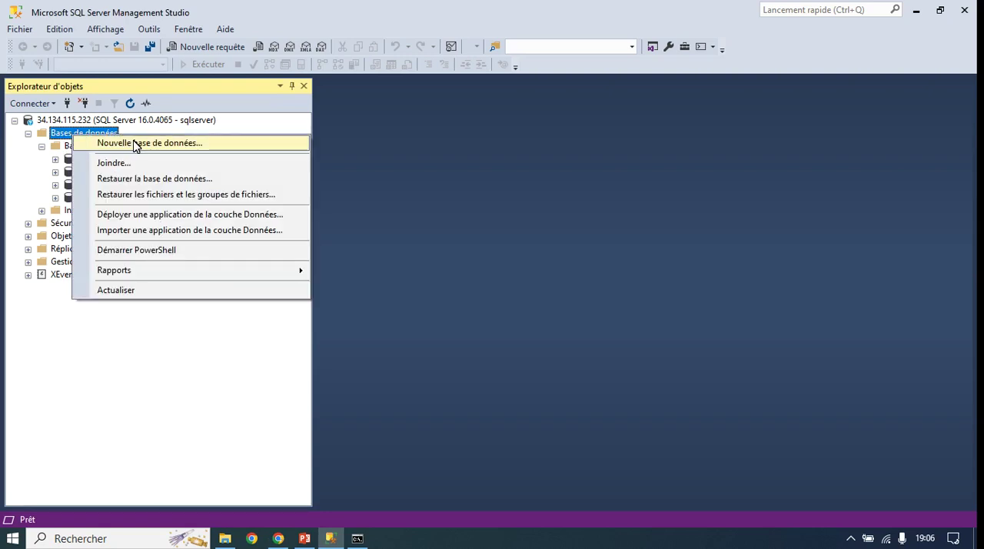
left_click(138, 144)
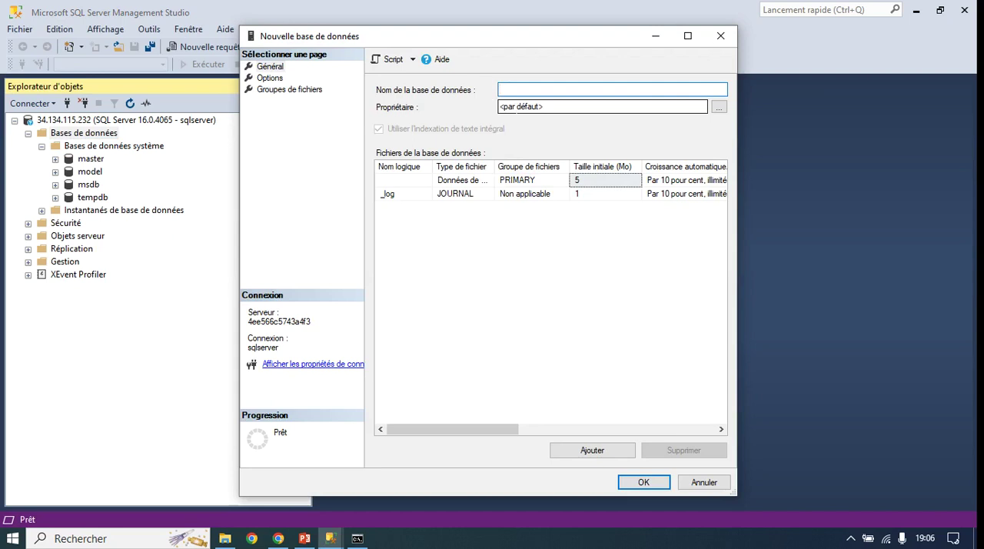
type("testbase")
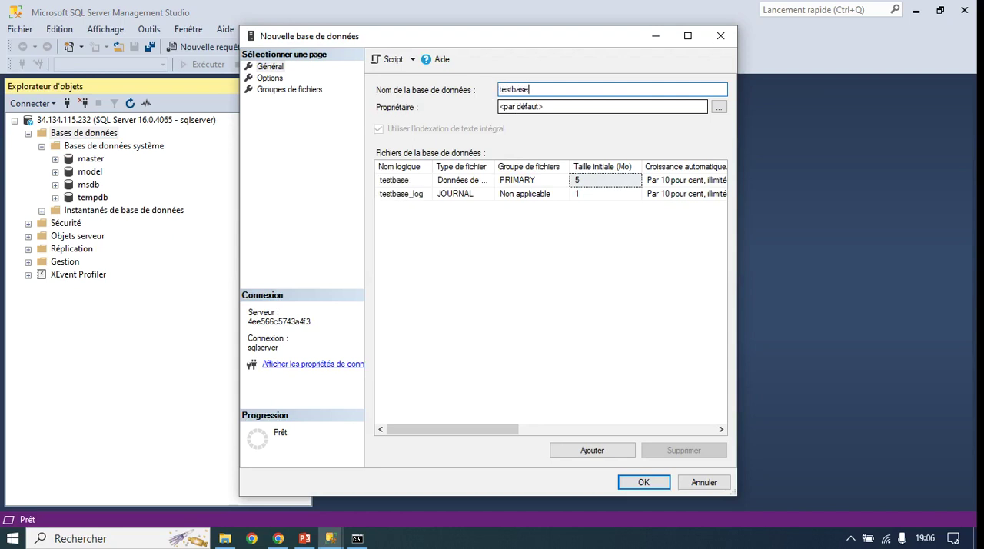
key("BackSpace")
key("BackSpace")
key("BackSpace")
key("BackSpace")
type("DataBase")
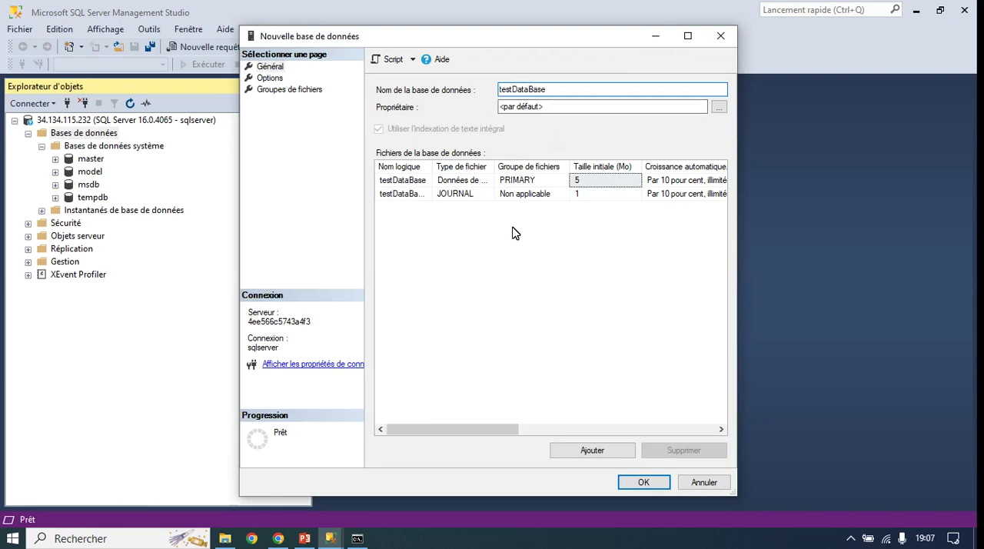
left_click(645, 490)
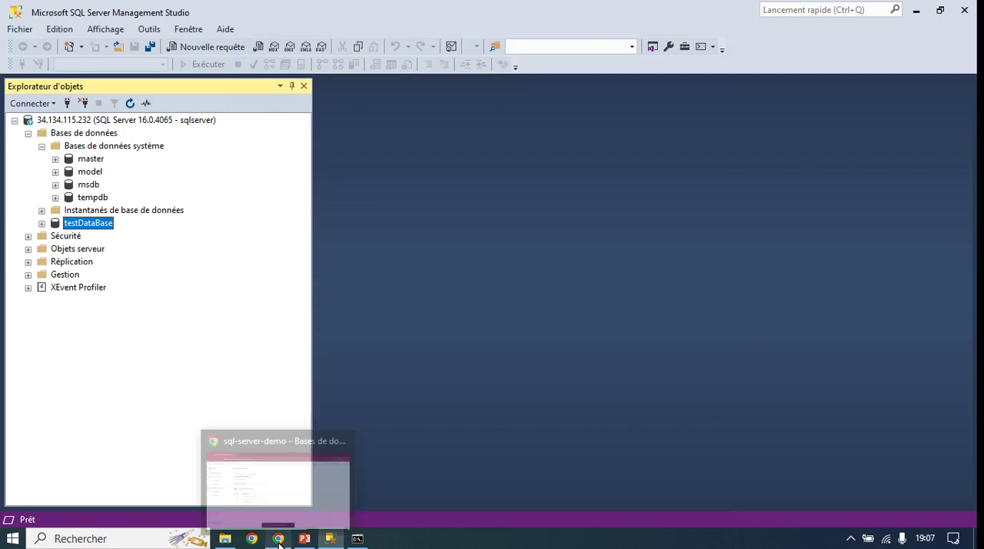
Step: Switch to the Google Cloud console, reload the database list of sql-server-demo, and examine testDataBase and its available actions
left_click(278, 539)
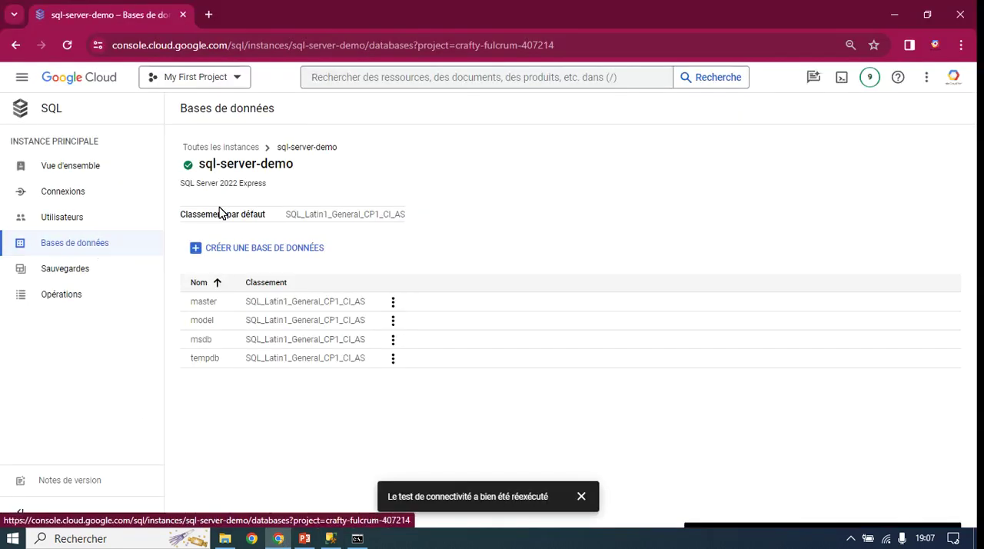
left_click(67, 46)
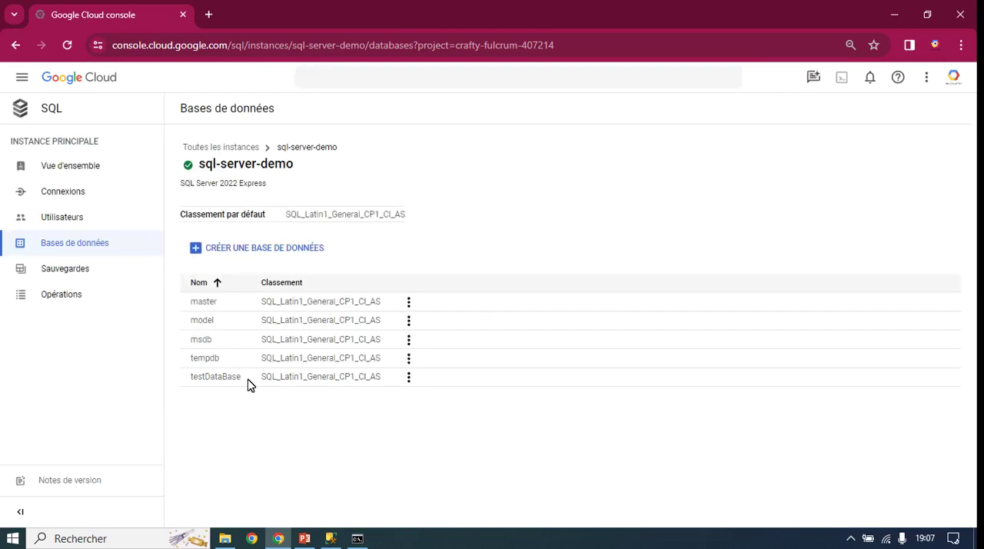
double_click(218, 381)
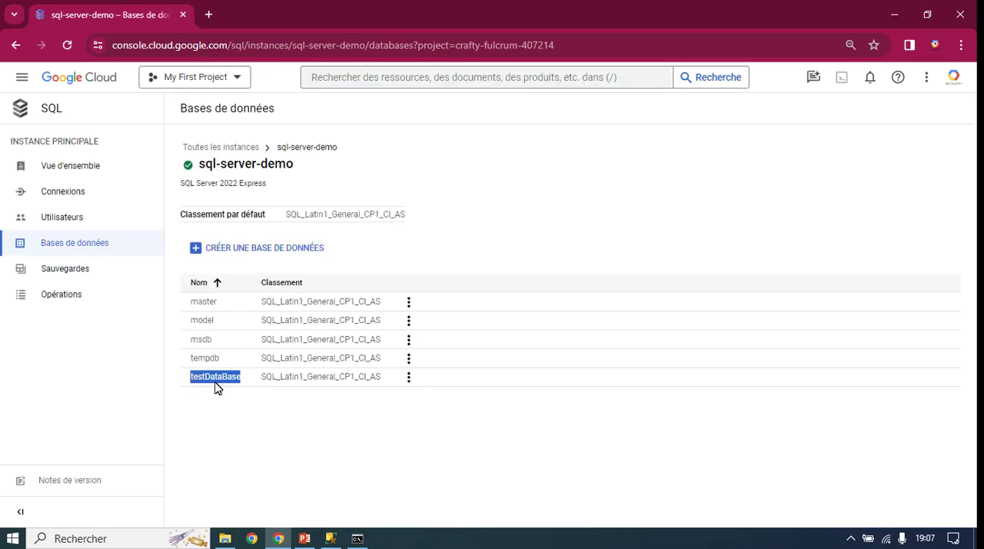
left_click(411, 379)
left_click(412, 380)
left_click(412, 379)
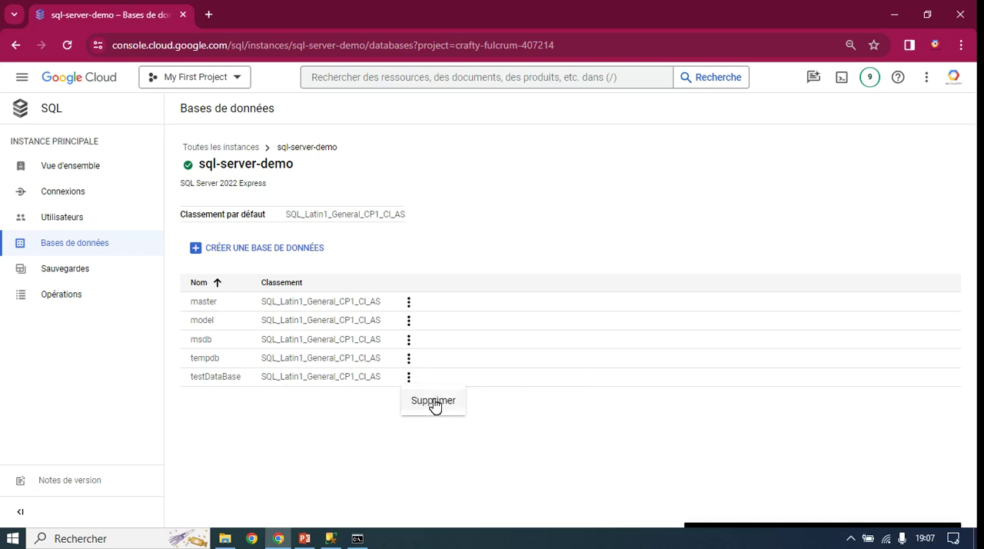
left_click(339, 411)
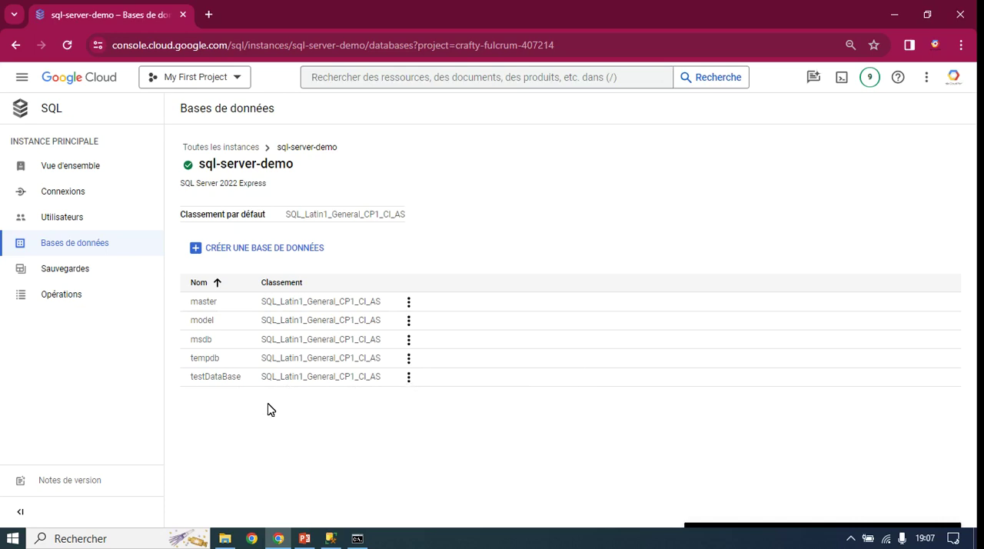
Step: Switch to SQL Server Management Studio and start a new standard table in testDataBase
left_click(330, 538)
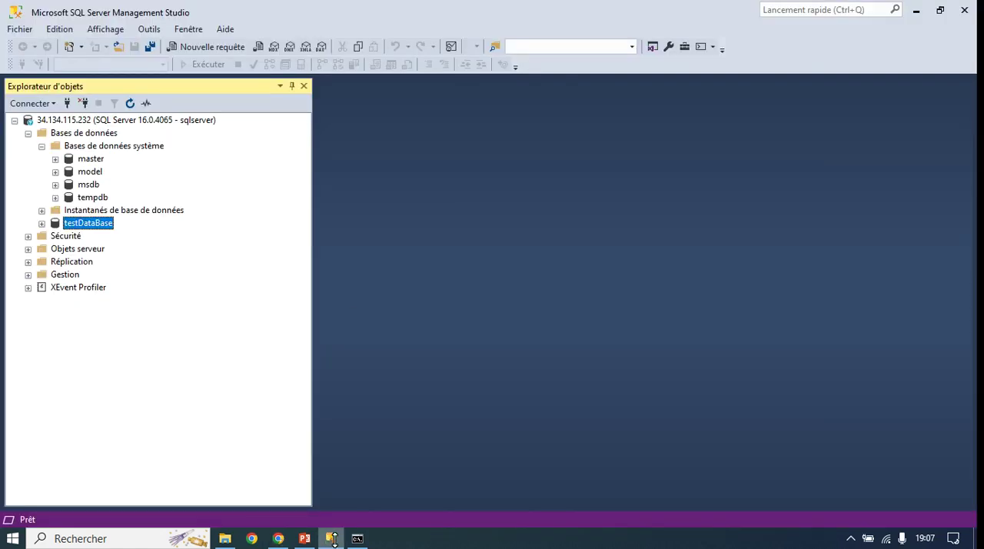
right_click(88, 228)
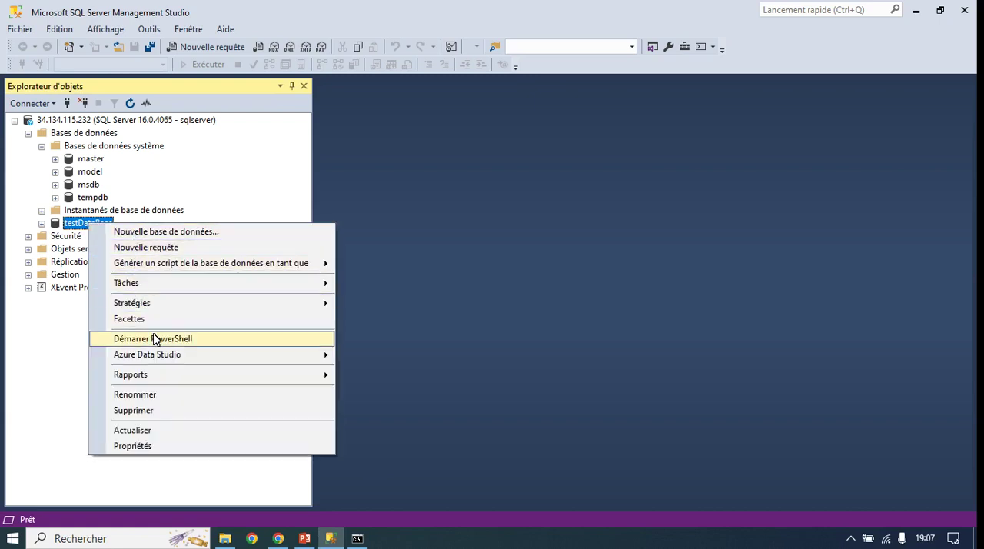
left_click(42, 224)
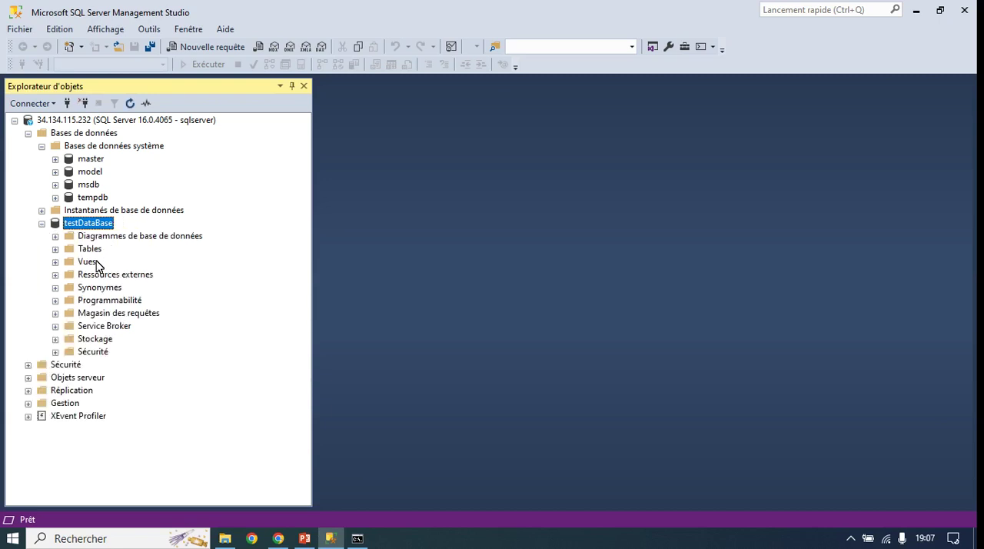
left_click(82, 250)
right_click(81, 250)
mouse_move(116, 261)
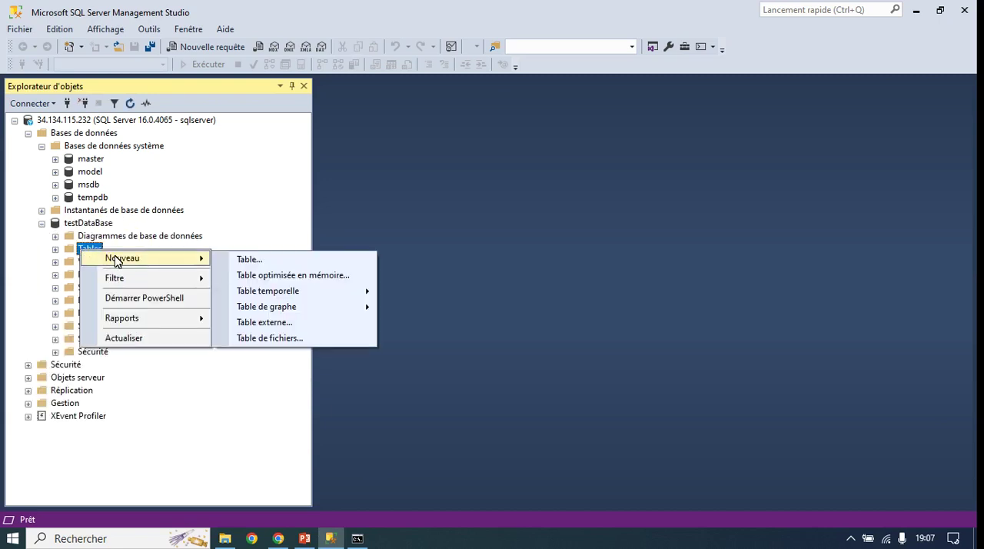
left_click(262, 261)
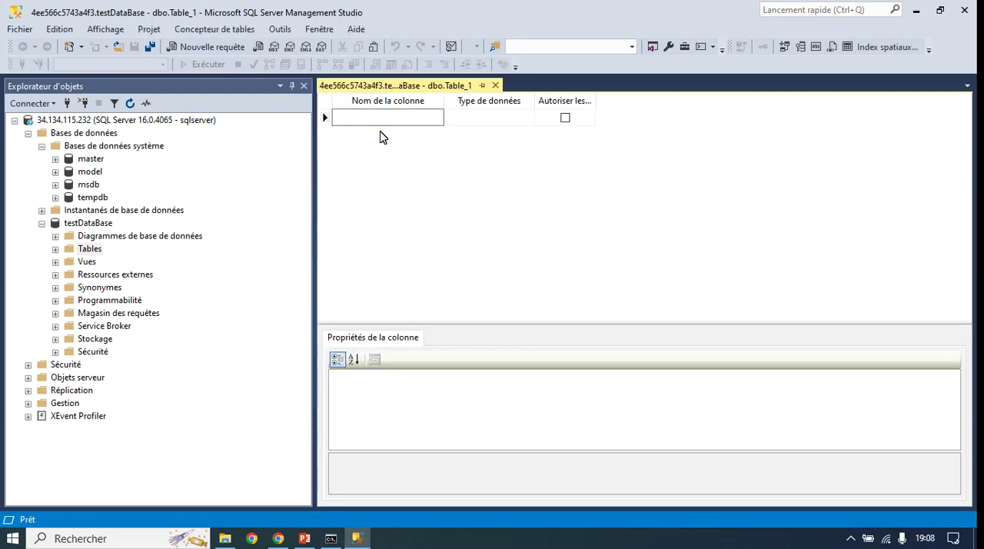
Step: Define the table's first column as idPersonne with data type int
type("idPersonne")
left_click(494, 120)
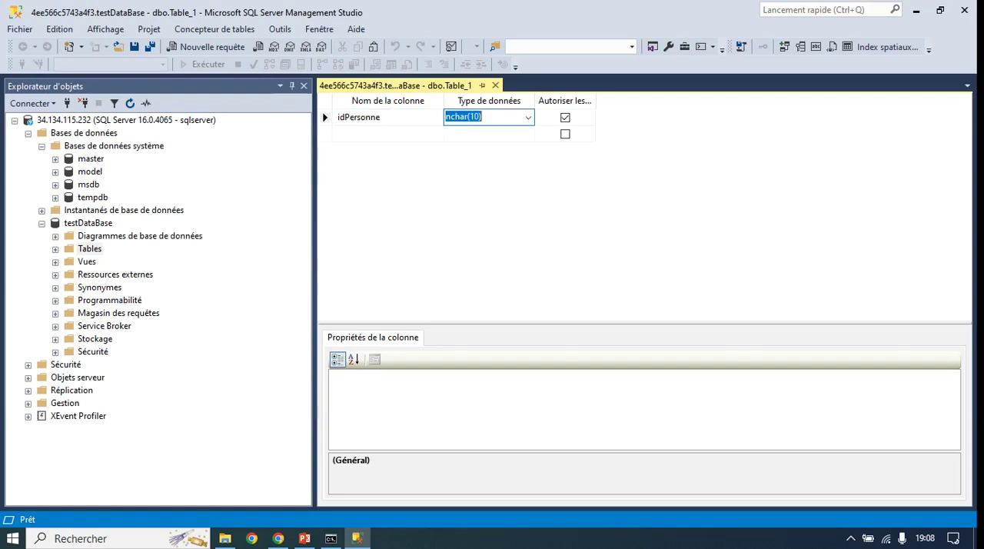
left_click(527, 118)
type("int")
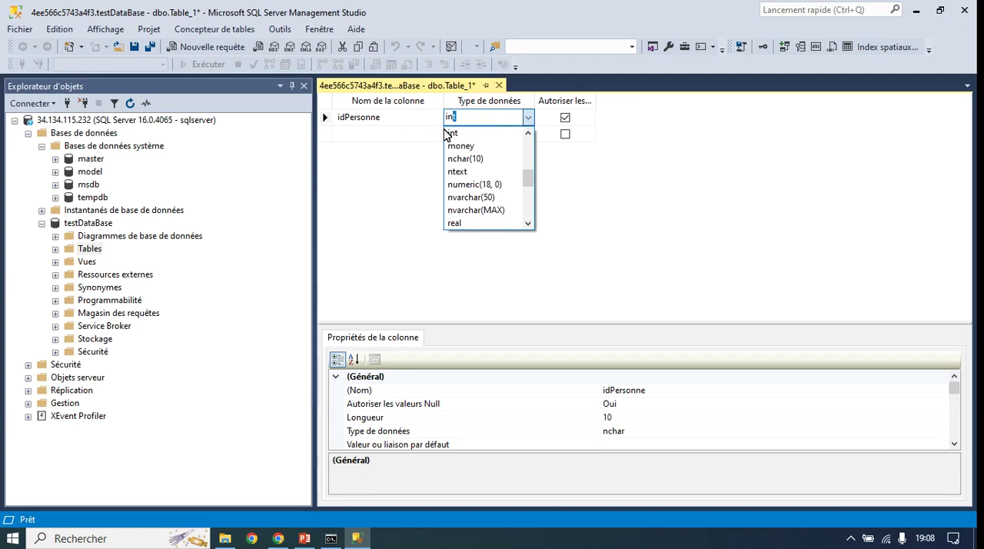
left_click(450, 137)
Step: Add a second column named NomPersonne with data type nvarchar(MAX)
left_click(398, 136)
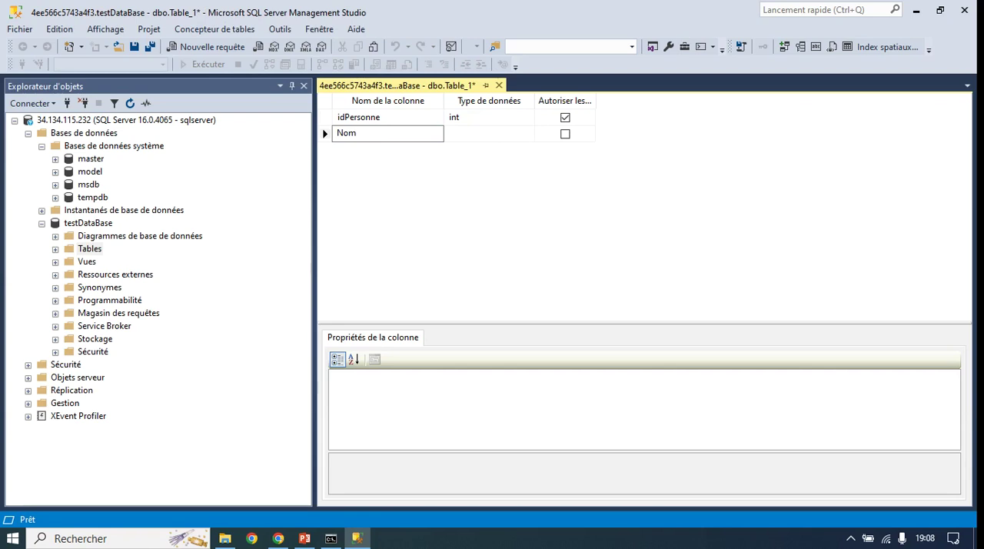
type("NomPersonne")
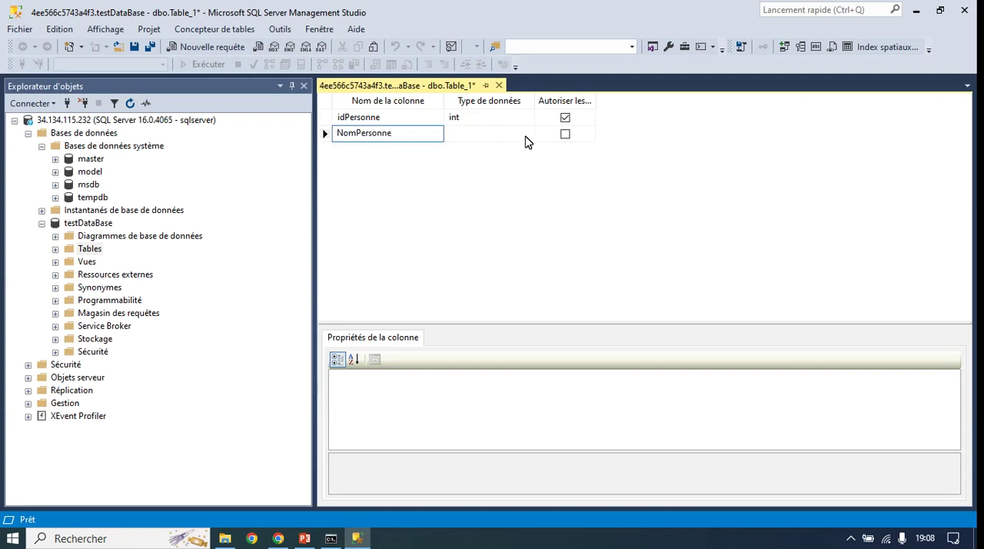
left_click(521, 134)
left_click(529, 134)
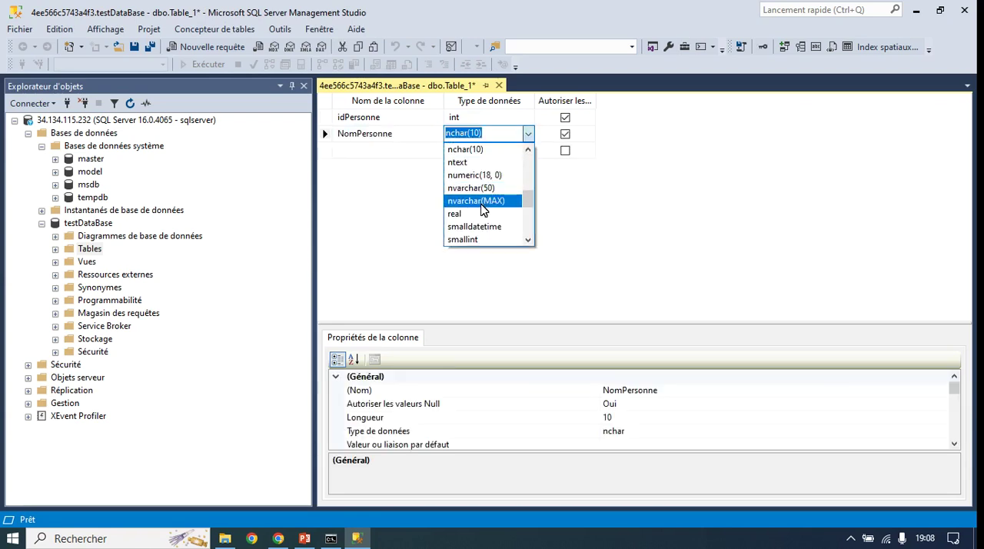
left_click(480, 200)
Step: Add a third column named PrenomPersonne with data type nvarchar(MAX)
left_click(402, 154)
type("P")
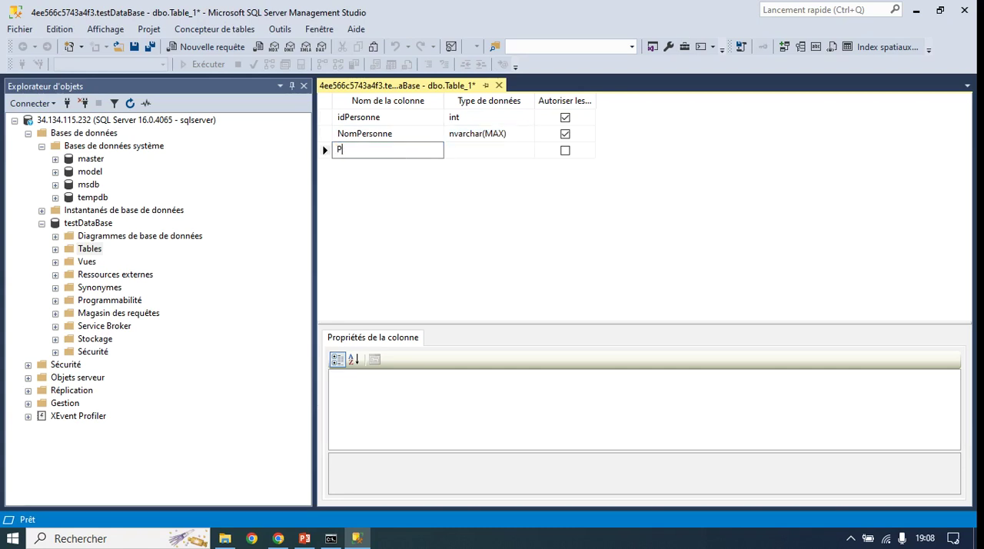
type("Personne")
left_click(454, 150)
left_click(528, 149)
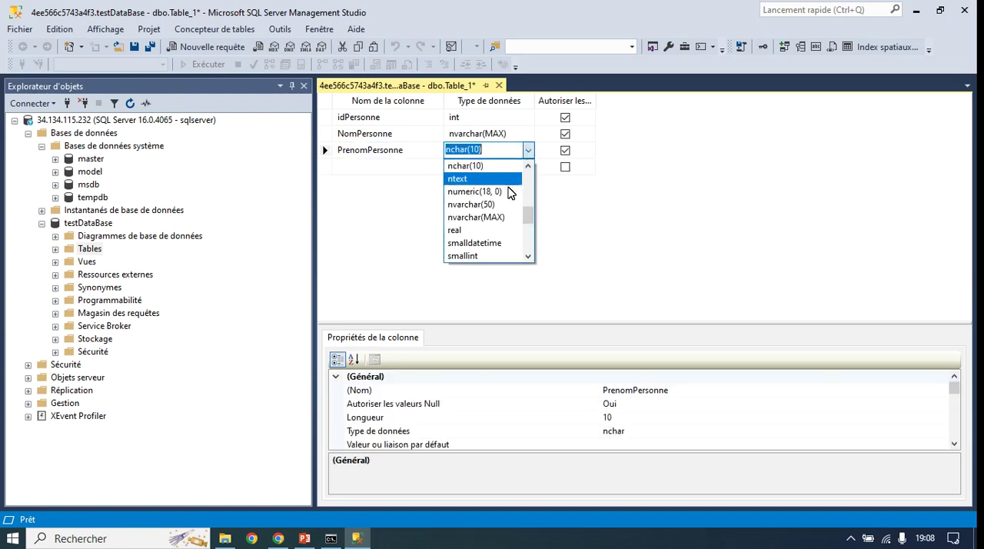
left_click(500, 217)
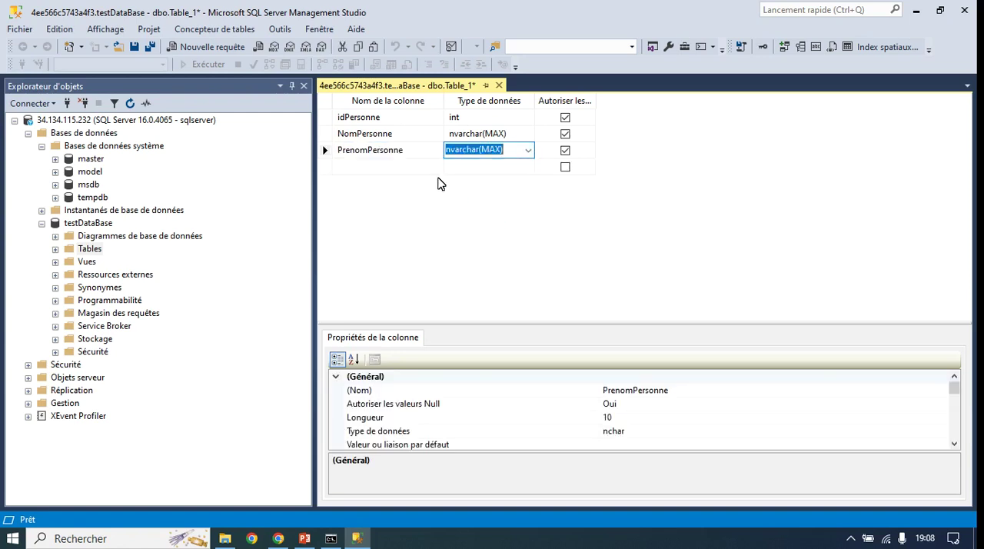
Step: Add a fourth column named agePersonne with data type int
left_click(388, 168)
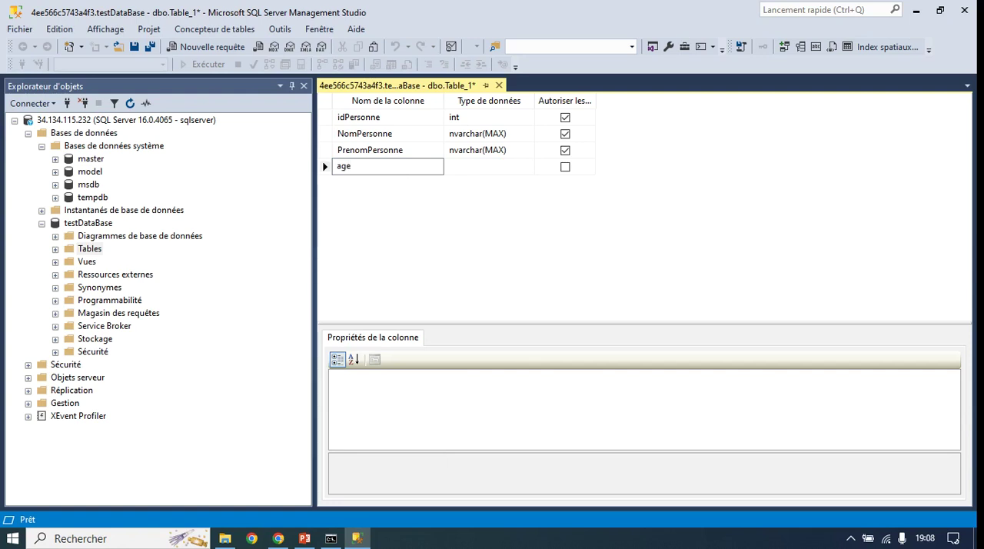
type("agePersin")
key("BackSpace")
key("BackSpace")
type("onne")
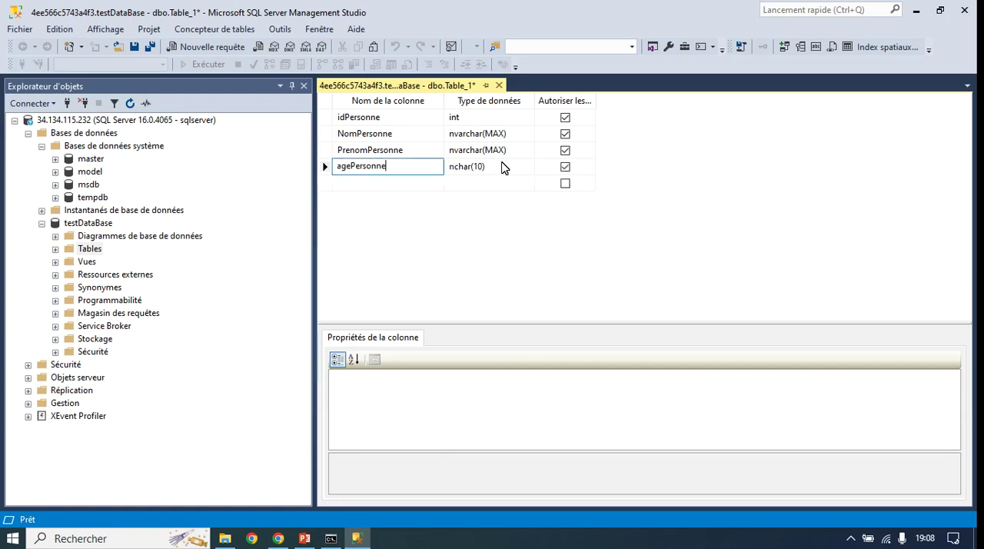
left_click(503, 168)
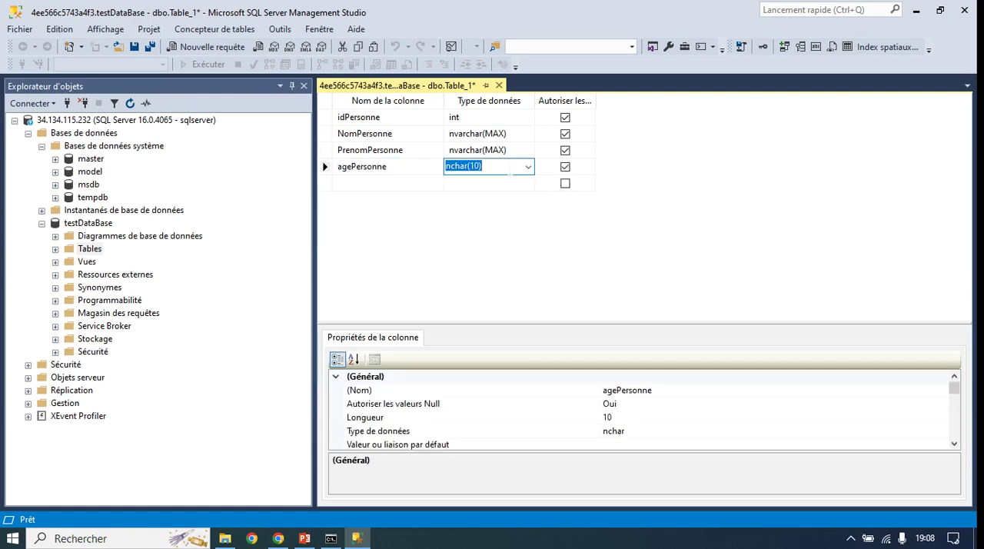
type("int")
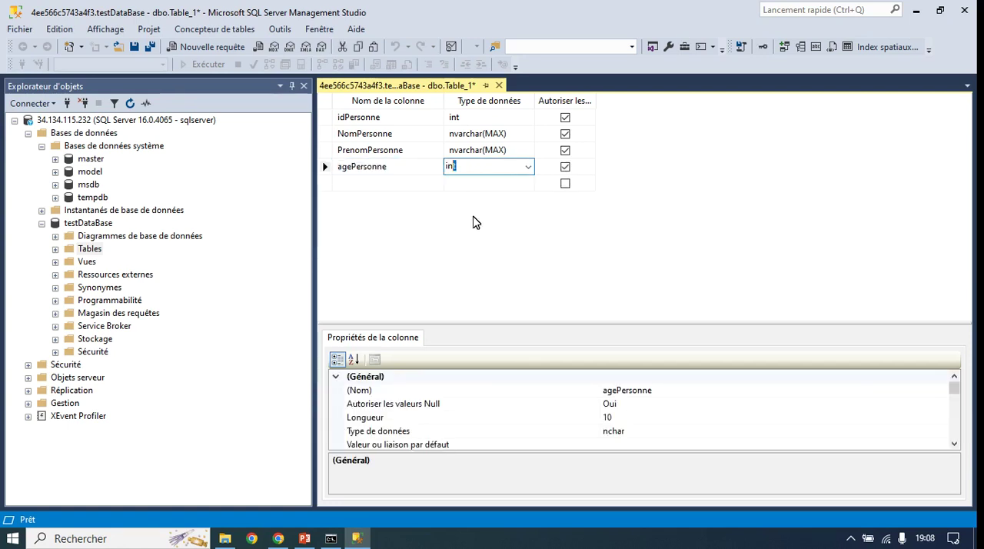
key("Return")
Step: Save the new table under the name Personnes and close its design view
key("ctrl+s")
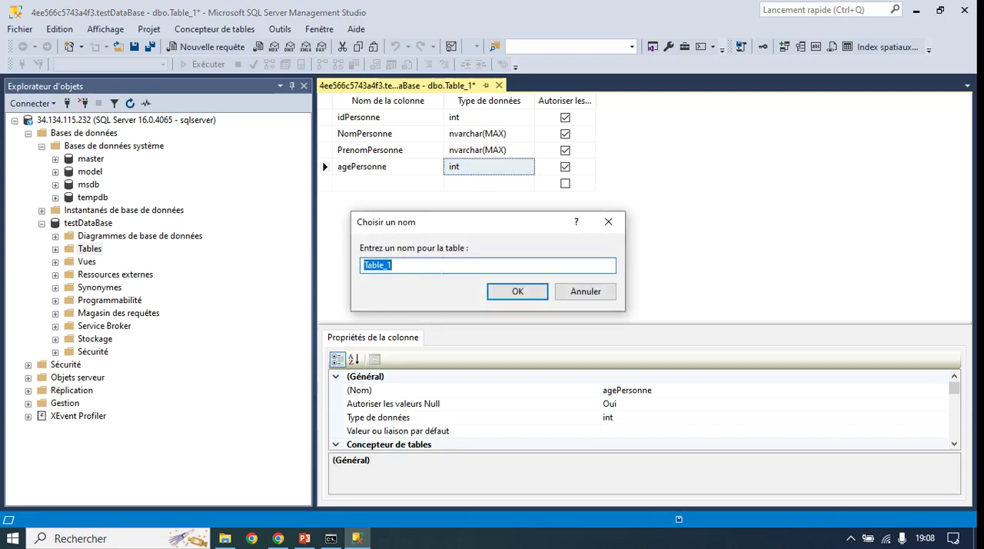
type("Personnes")
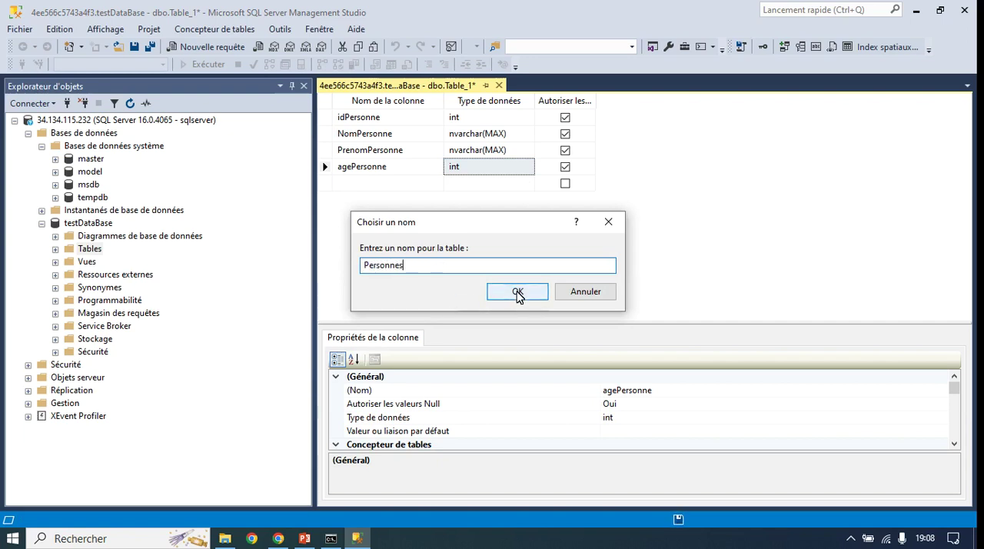
left_click(520, 294)
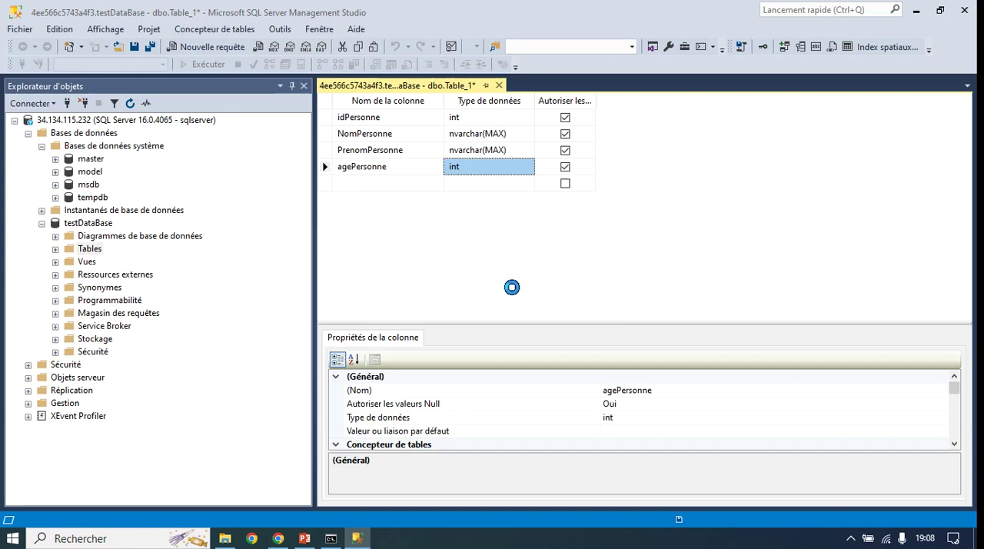
left_click(493, 85)
Step: Expand the tables of testDataBase, revisit the agenda slide in PowerPoint, and minimise the presentation
left_click(54, 249)
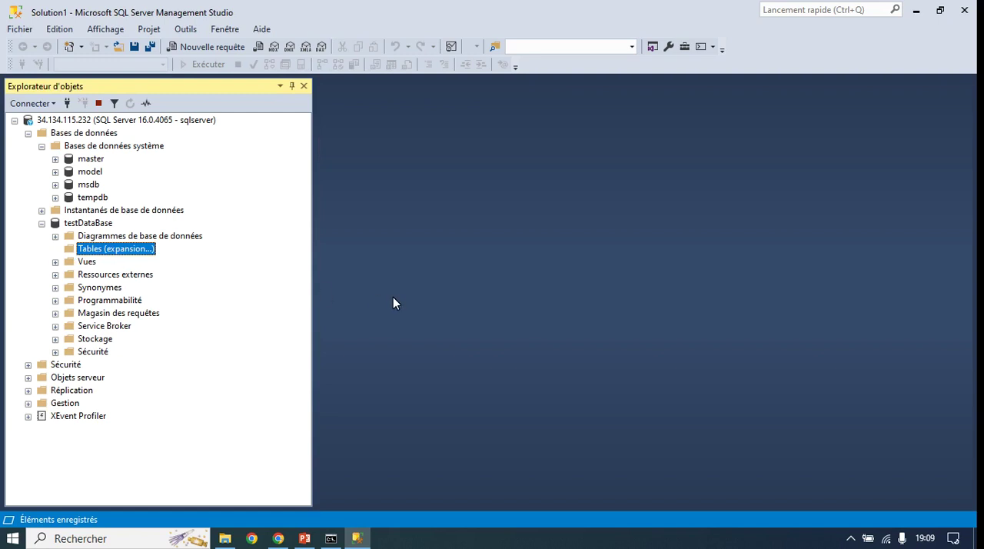
left_click(305, 540)
left_click(292, 396)
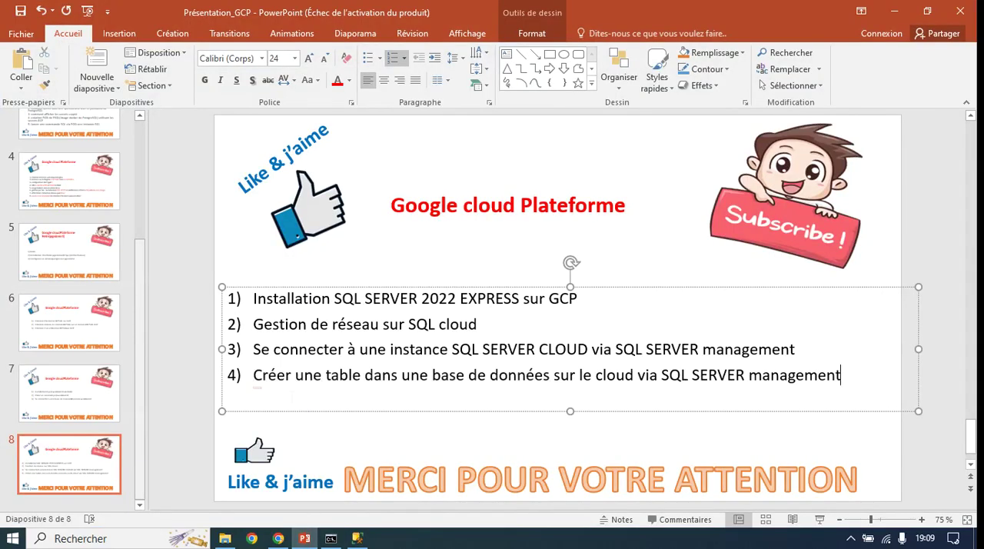
left_click(894, 10)
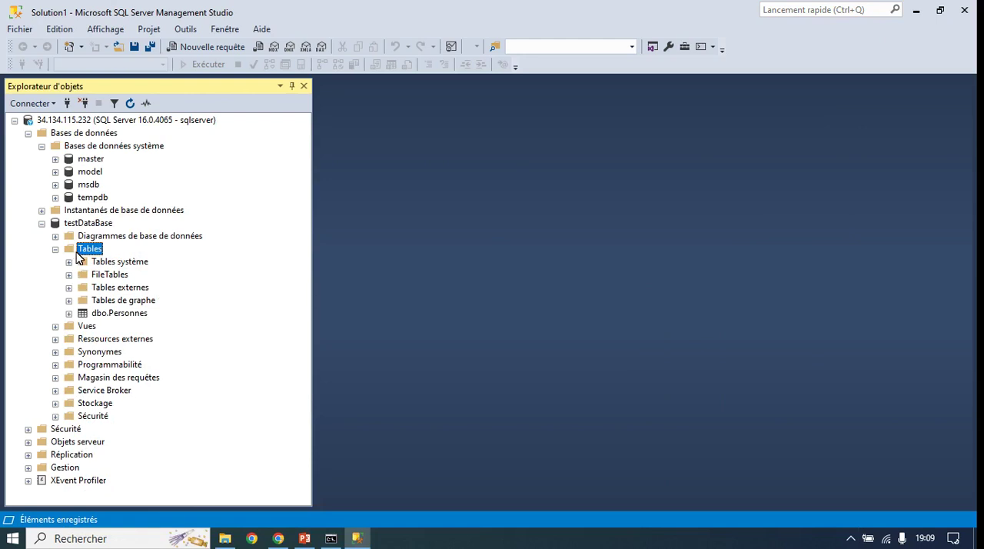
Step: Expand the dbo.Personnes table and its columns in the object explorer
left_click(98, 316)
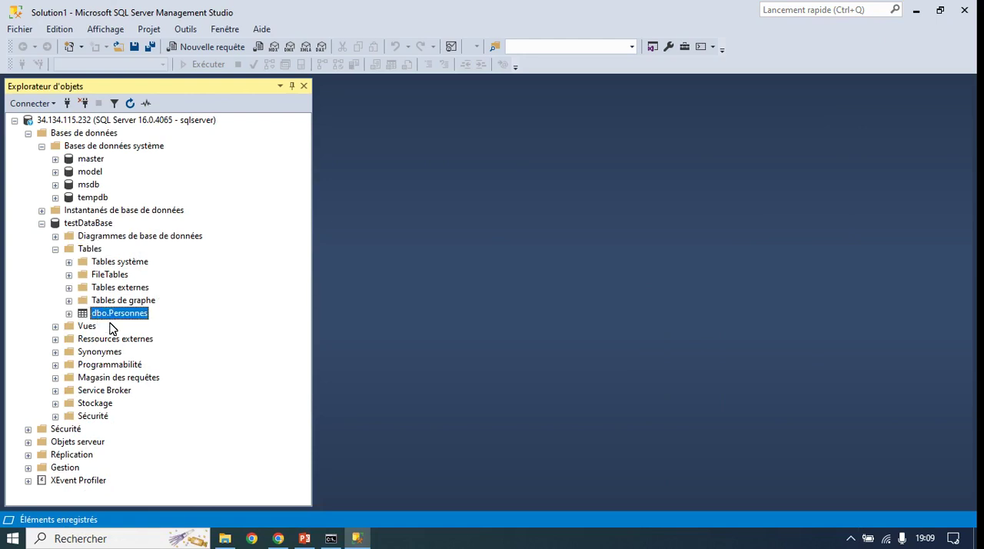
left_click(69, 313)
left_click(82, 326)
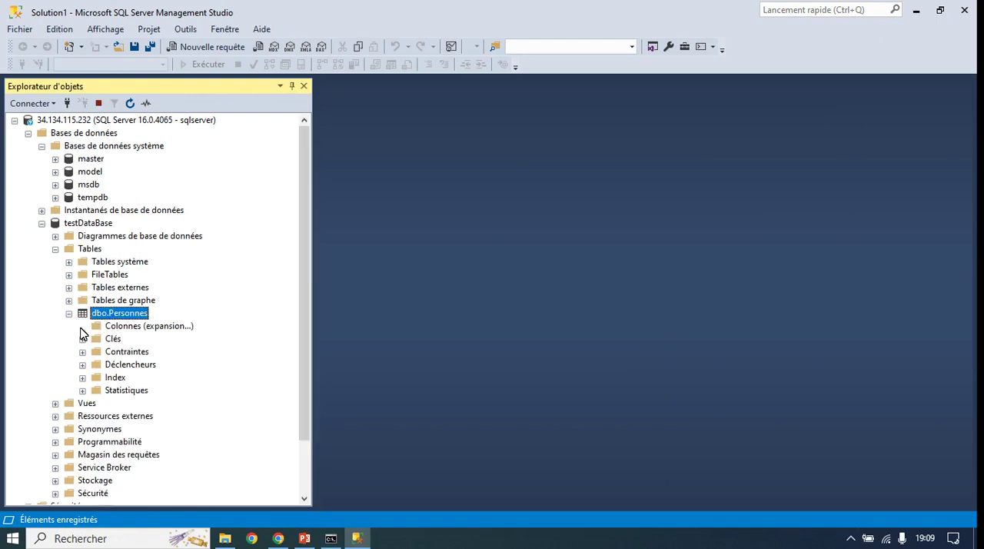